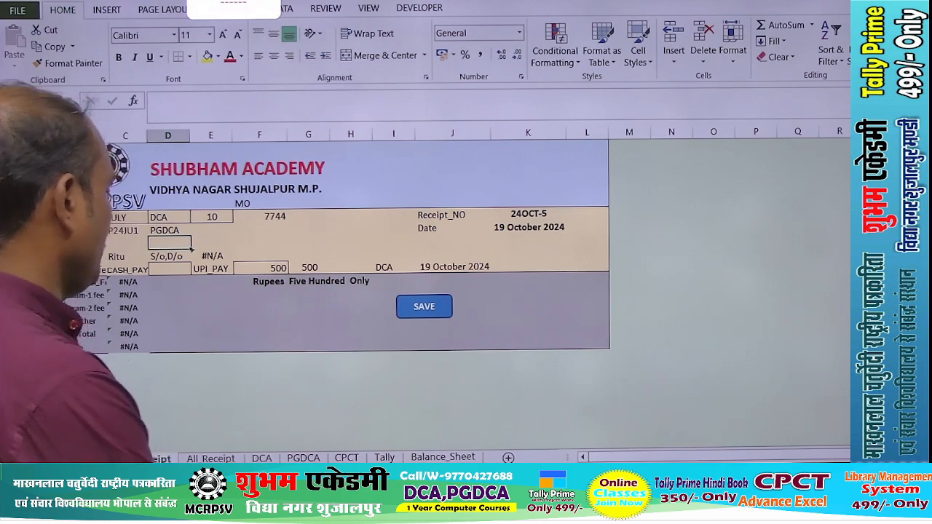
Step: On the Balance_Sheet sheet, clear the saved payment records in A30:I38 below the entry form
left_click(443, 457)
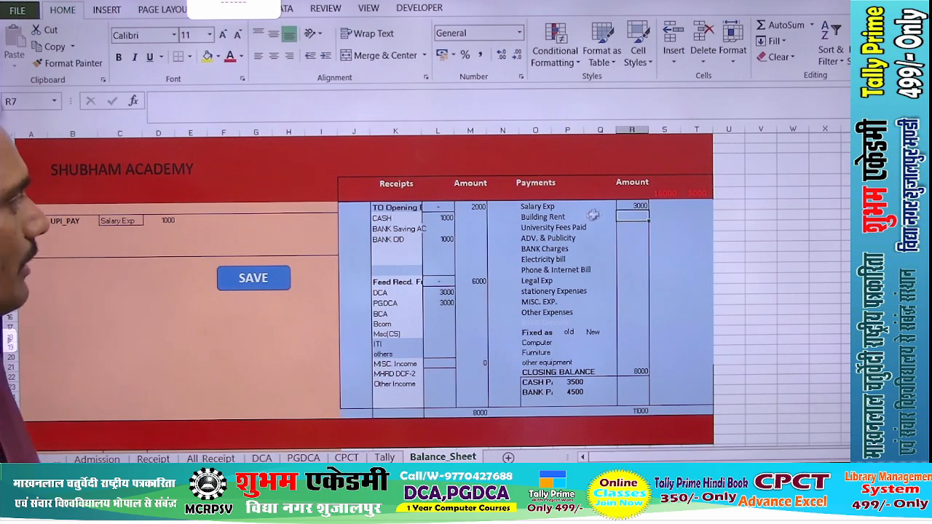
left_click(627, 204)
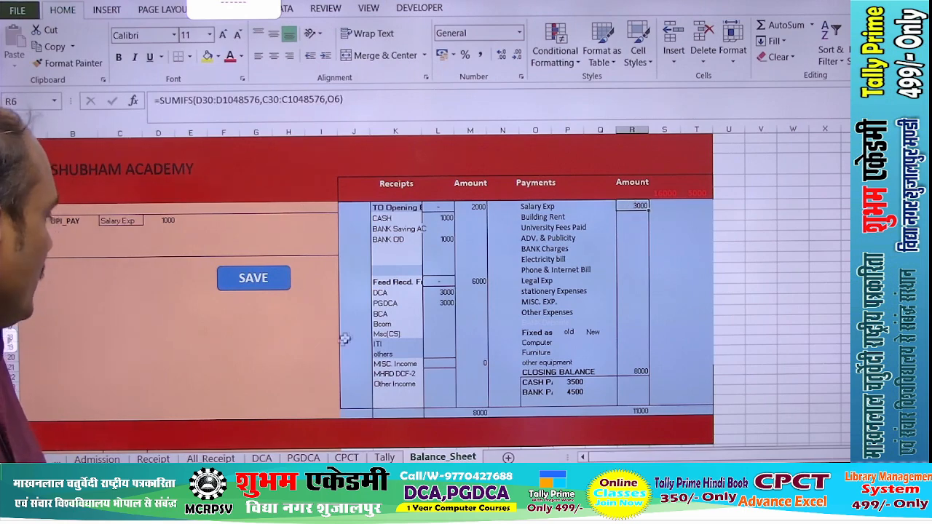
scroll(206, 334, "down", 1)
scroll(206, 334, "down", 4)
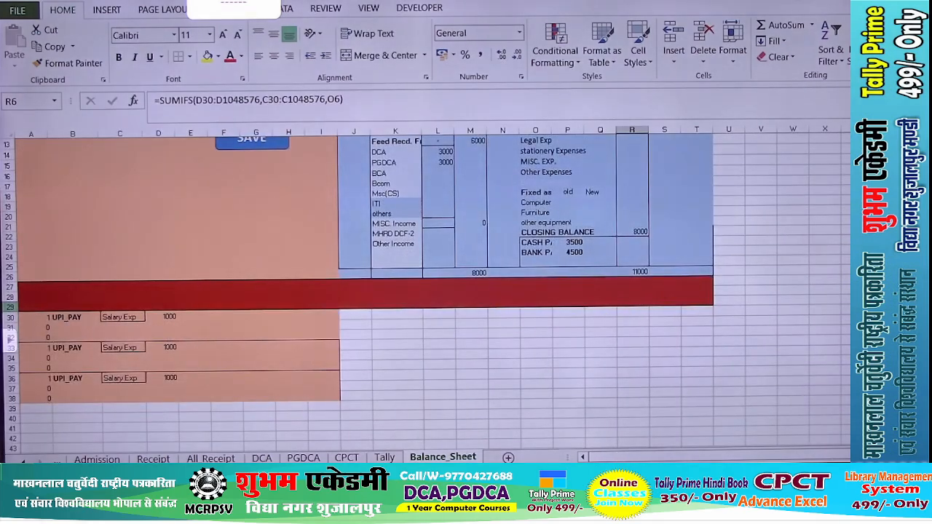
left_click_drag(16, 313, 336, 391)
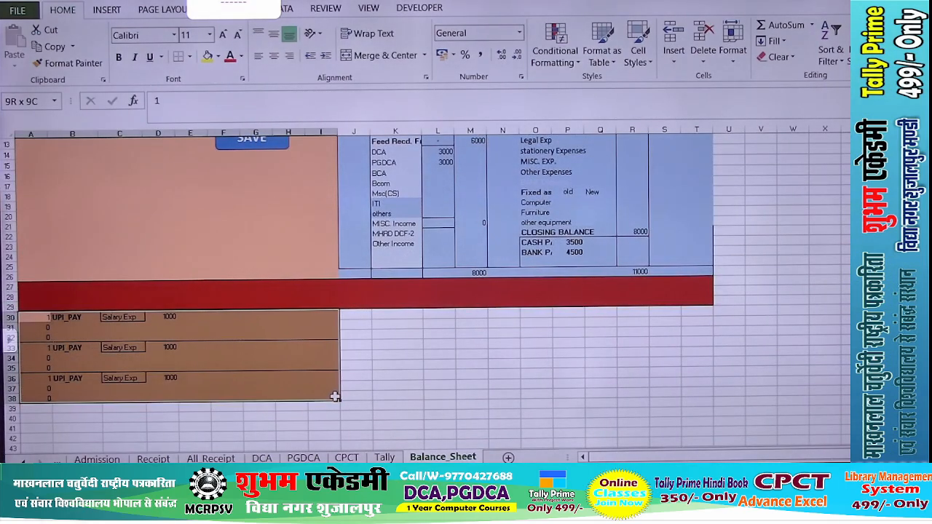
key("Delete")
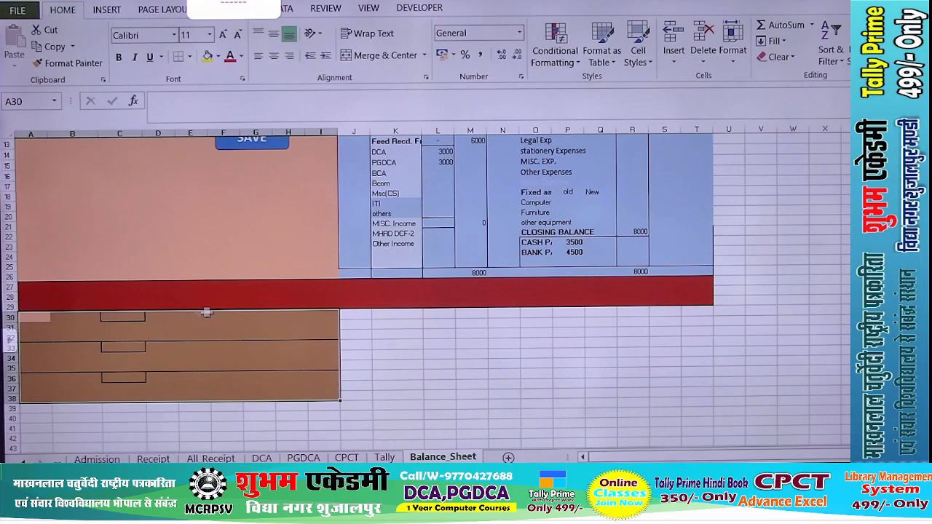
left_click(398, 305)
scroll(572, 295, "up", 4)
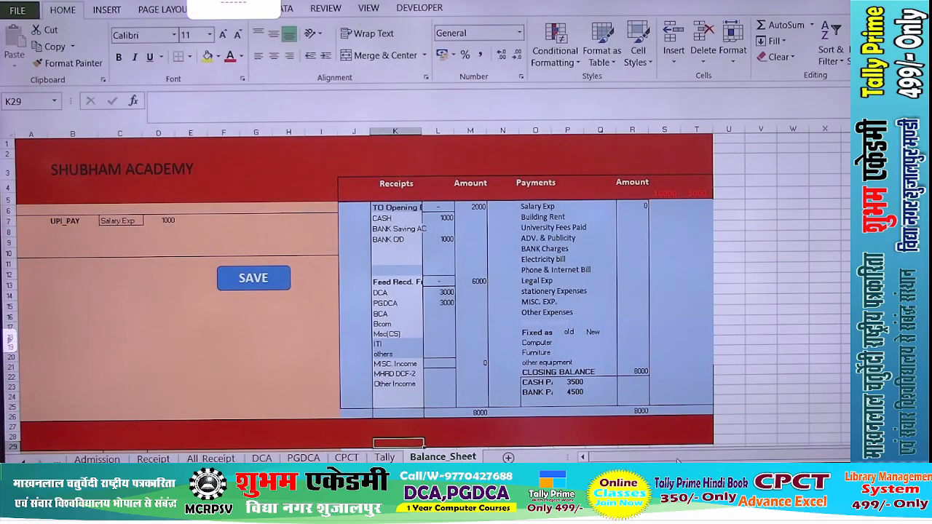
Step: Save the current UPI_PAY Salary Exp entry to the payment records and compare it with the Payments table
left_click_drag(685, 456, 676, 460)
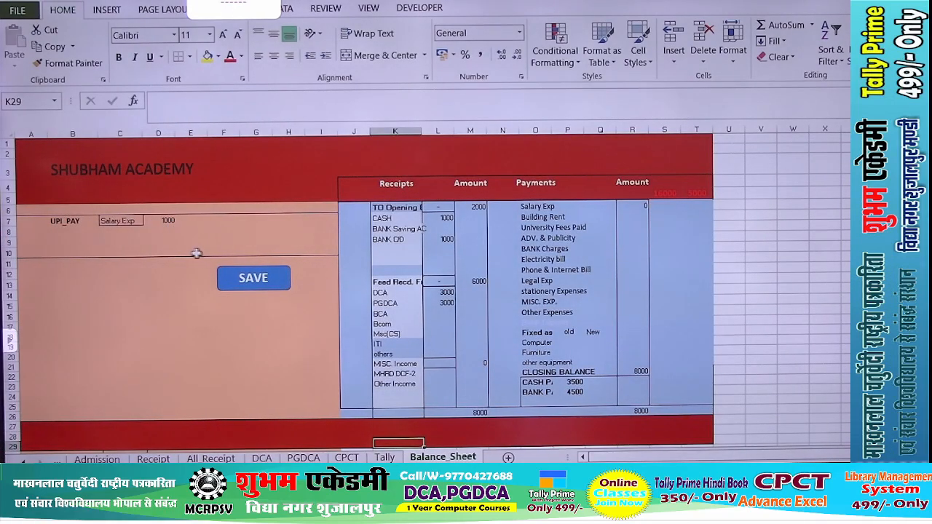
left_click(242, 284)
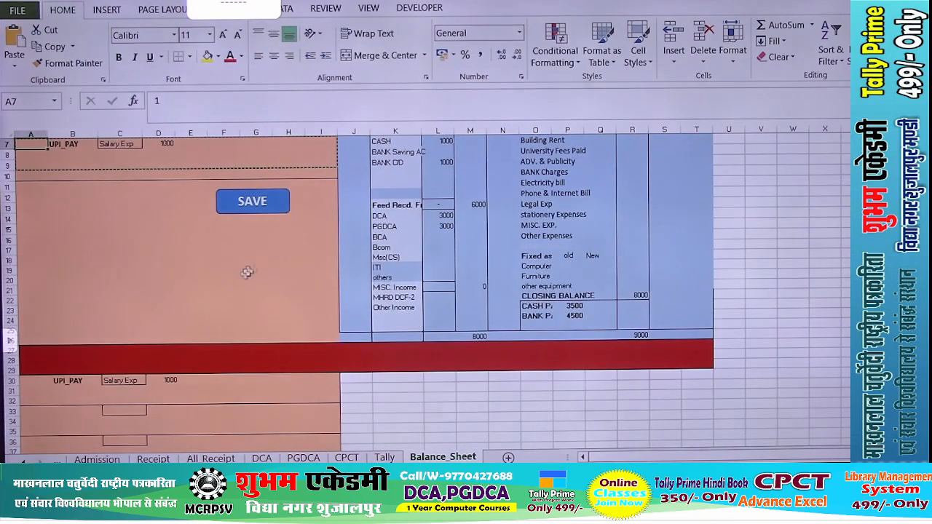
scroll(270, 260, "up", 2)
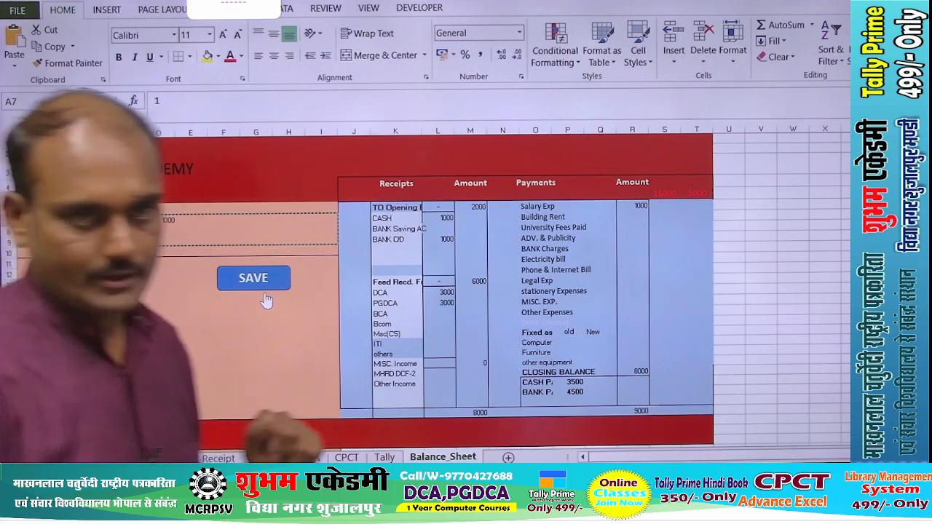
scroll(632, 218, "down", 2)
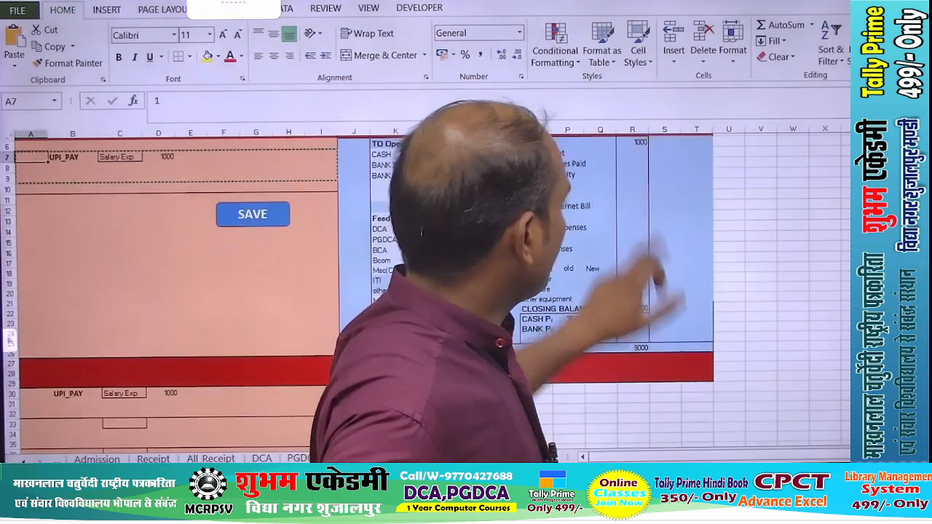
Step: Remove the SUMIFS formula from the Salary Exp amount in cell R6
left_click(632, 204)
scroll(428, 274, "up", 2)
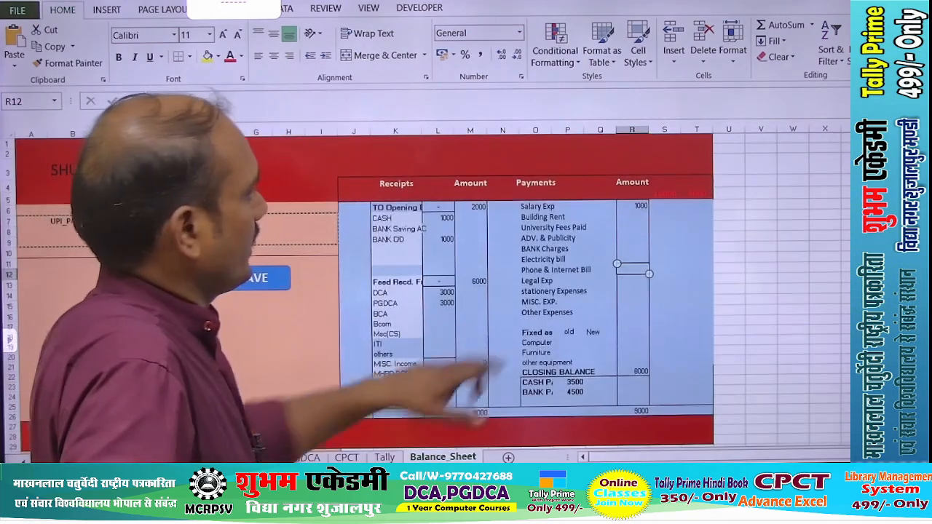
left_click(632, 206)
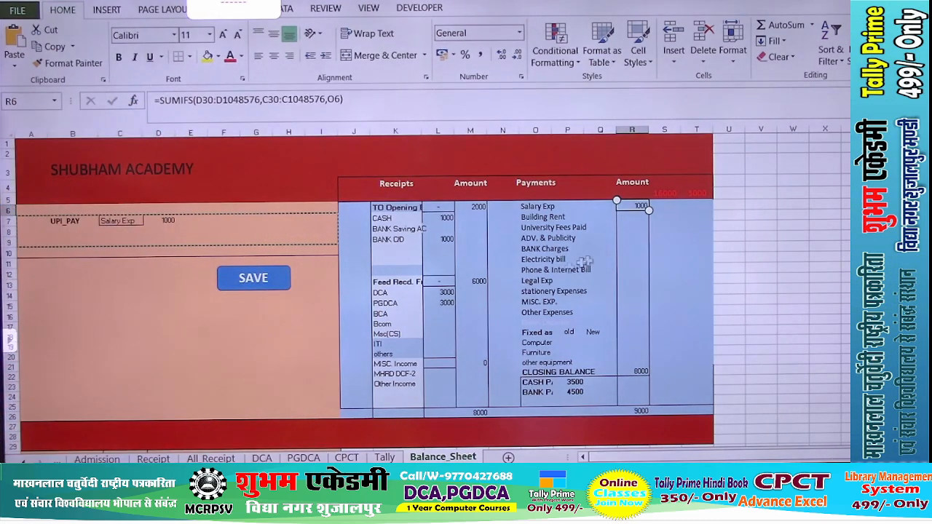
double_click(624, 206)
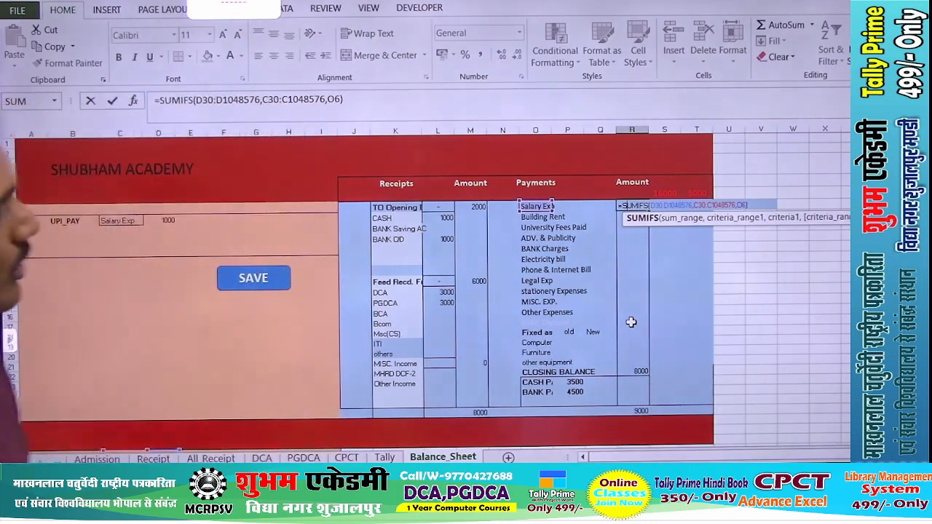
key("Delete")
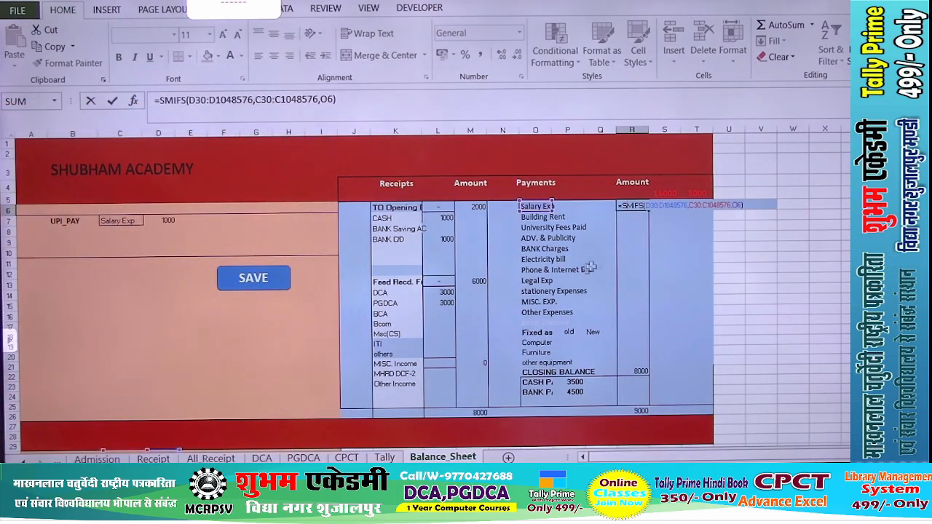
key("ctrl+Return")
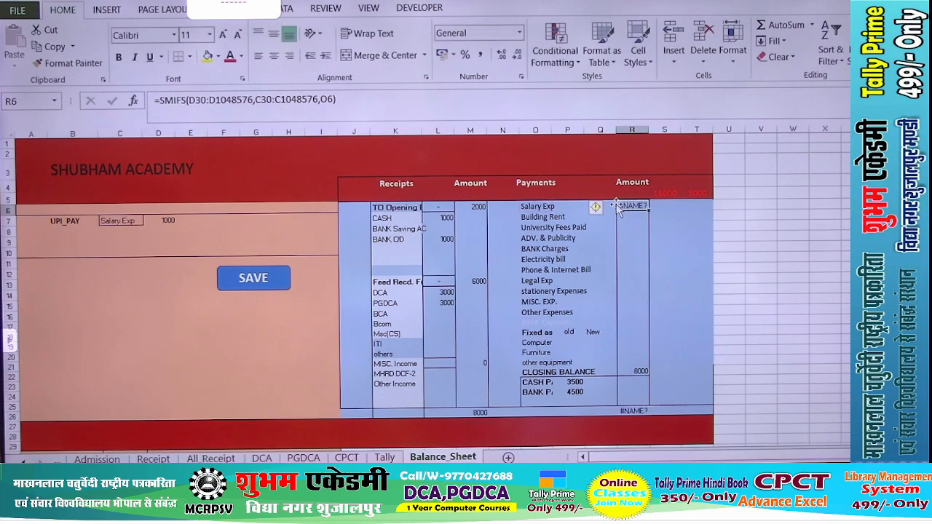
key("Delete")
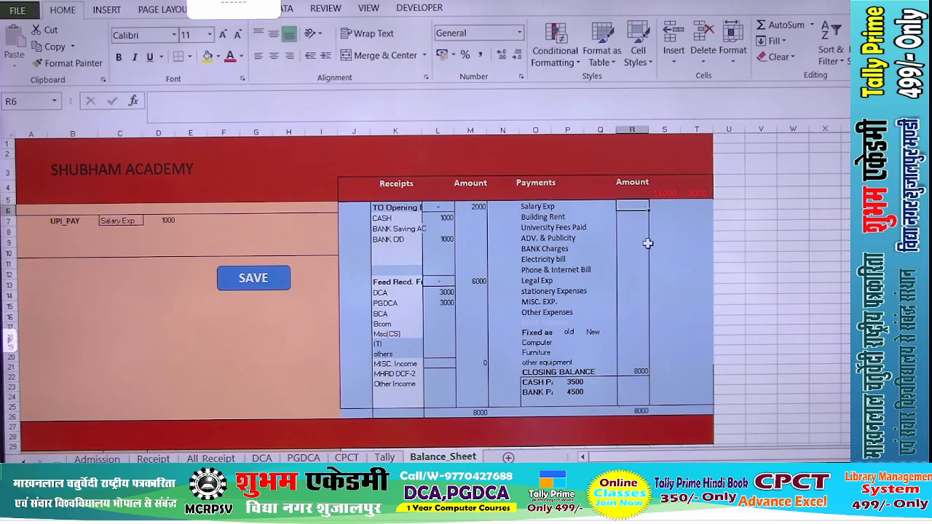
Step: Add the column headings UPI_PAY in S4 and CASH_PAY in T4 beside the payments Amount heading
key("Right")
key("Up")
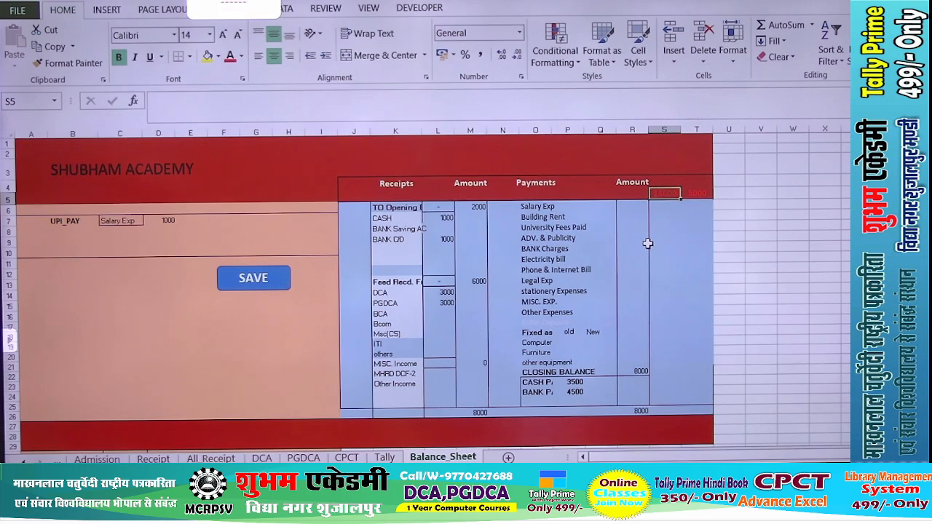
key("Right")
key("Up")
key("Left")
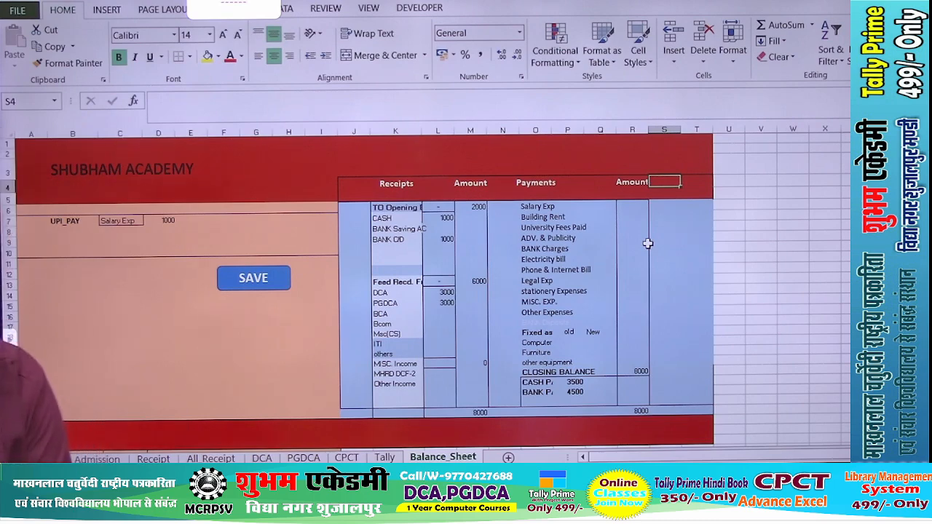
type("UPI")
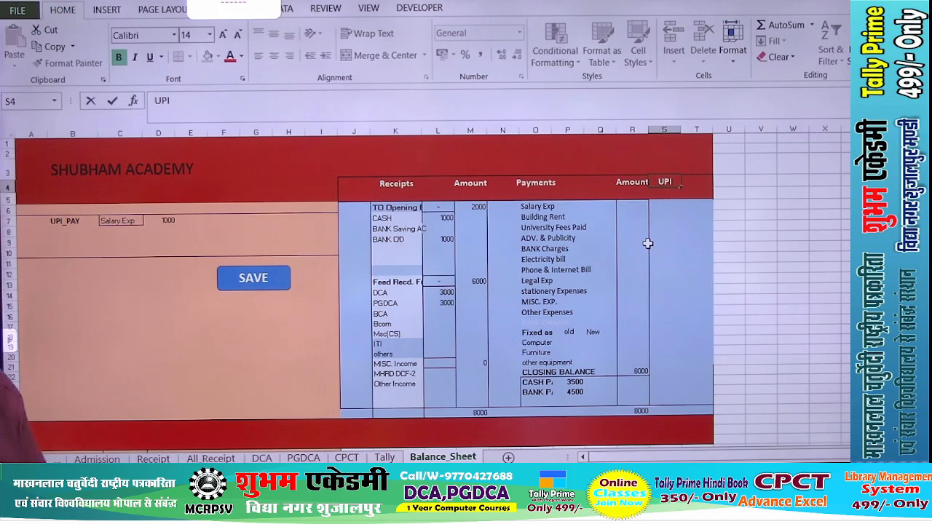
type("_PA")
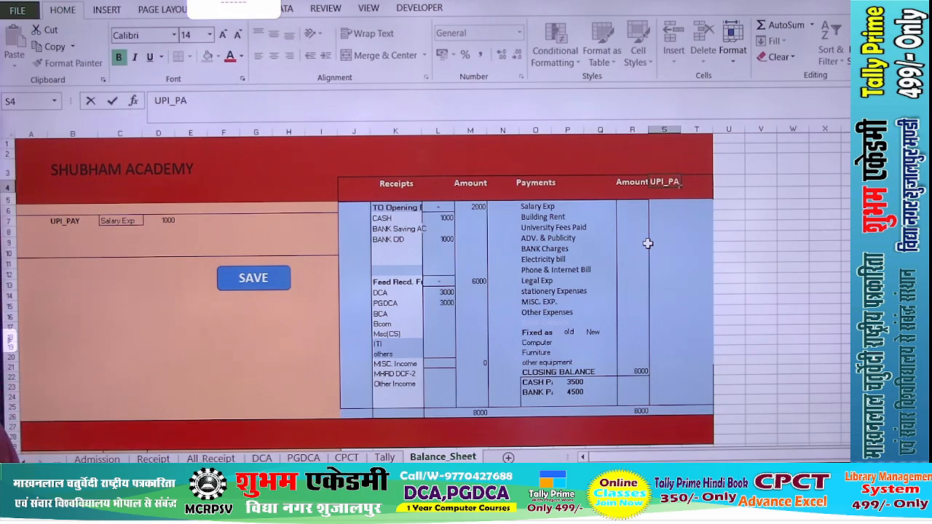
type("Y")
key("Tab")
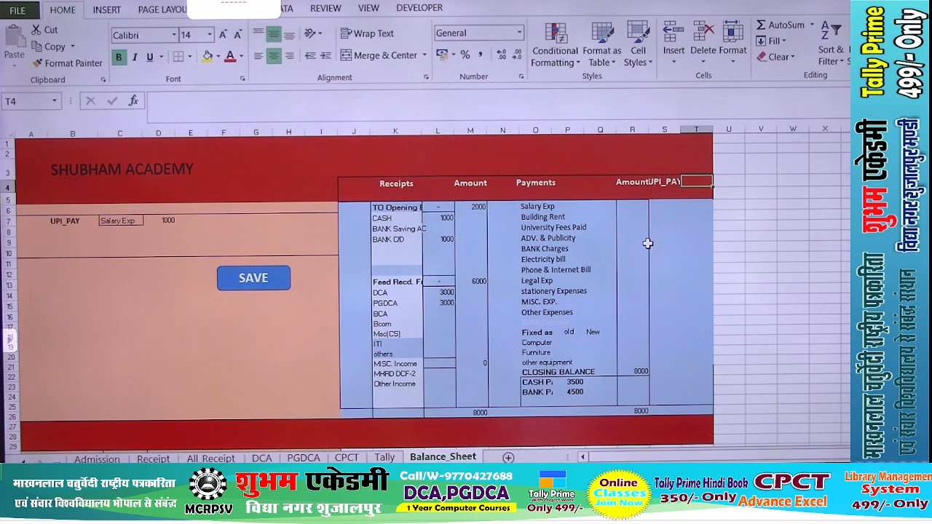
type("CASH")
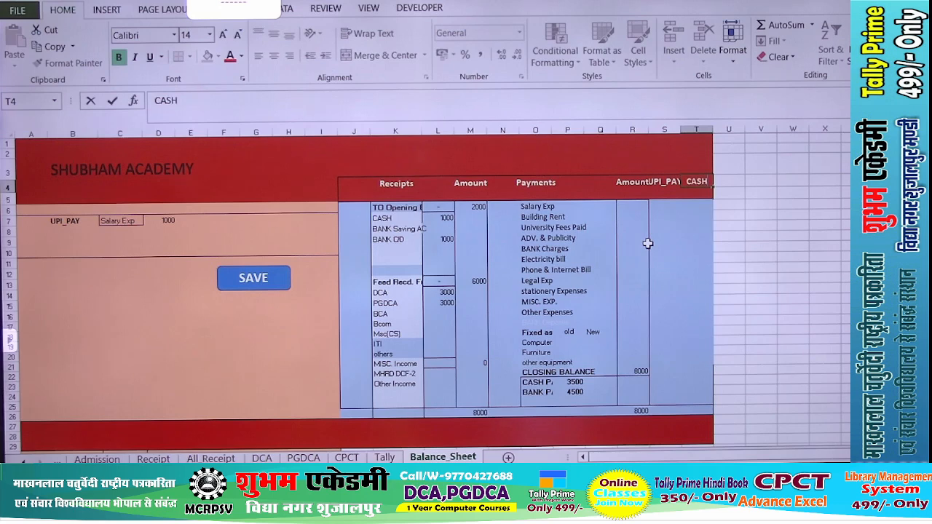
type("_PAY")
key("Return")
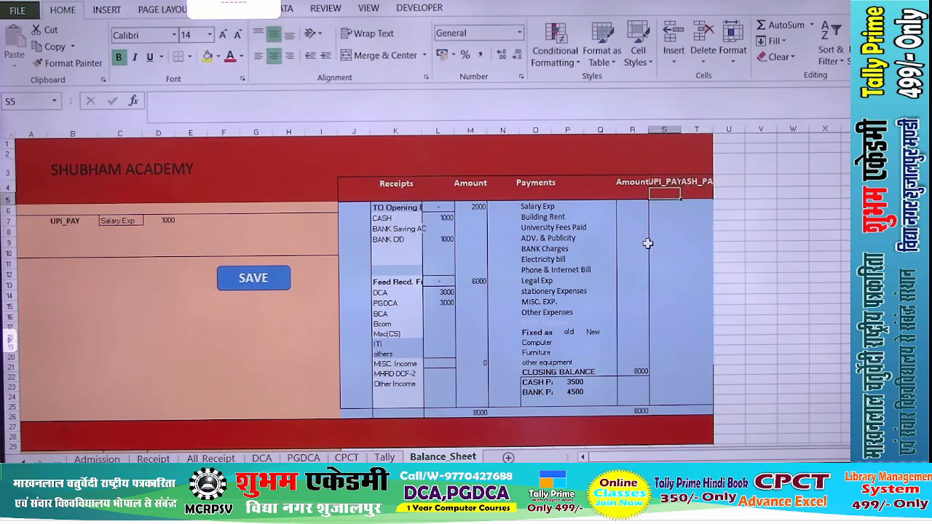
Step: Start a SUMIFS formula in S6 that sums column D where column C matches the Salary Exp label in O6
key("Return")
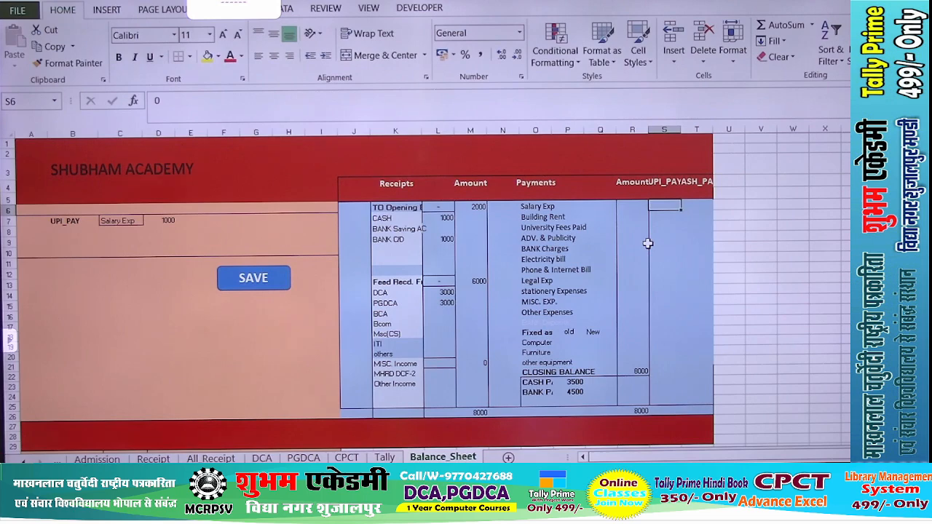
type("=sumif")
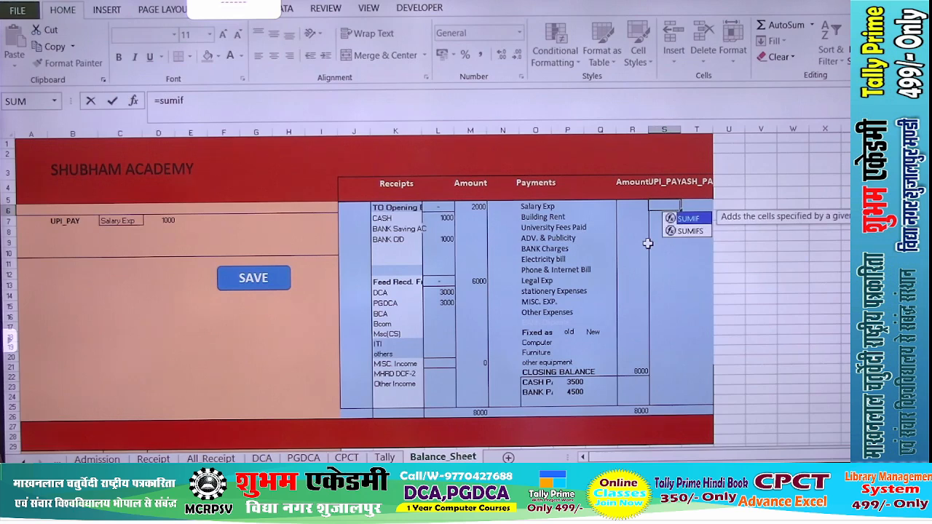
key("Down")
key("Tab")
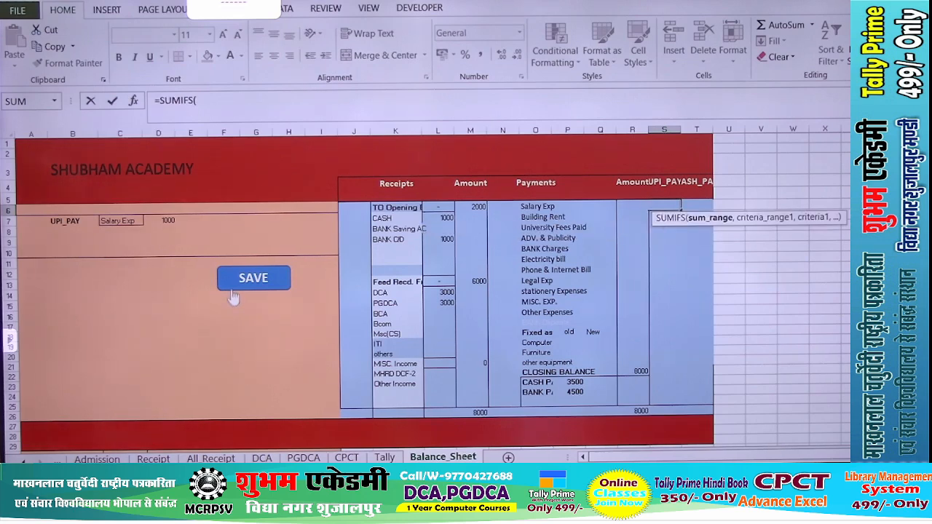
left_click(166, 133)
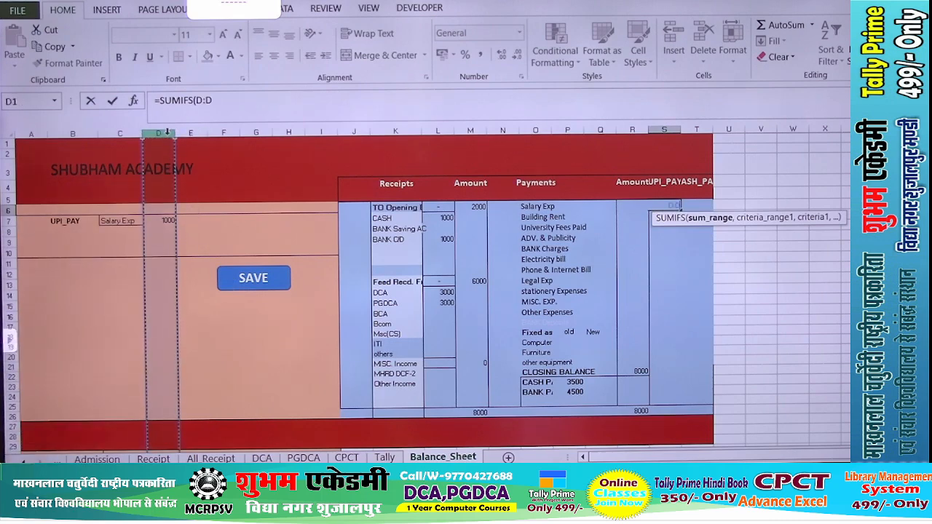
type(",")
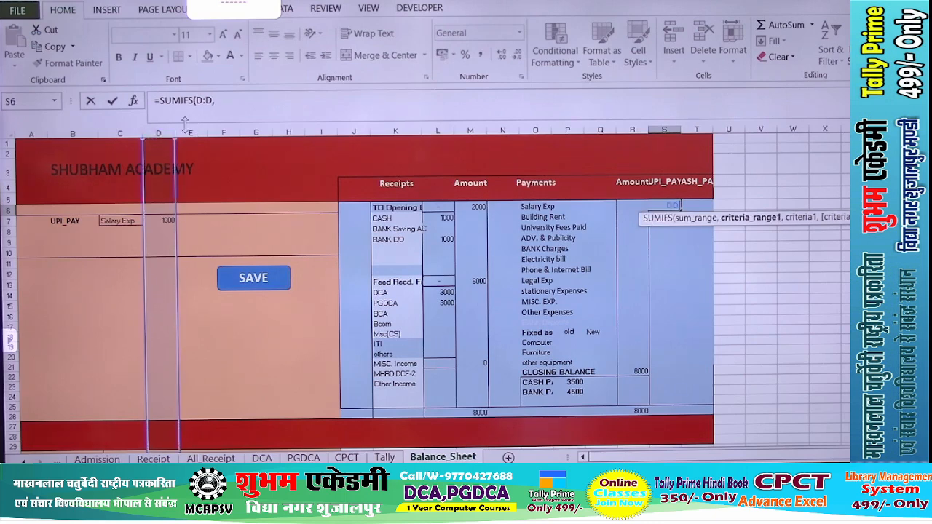
left_click(119, 132)
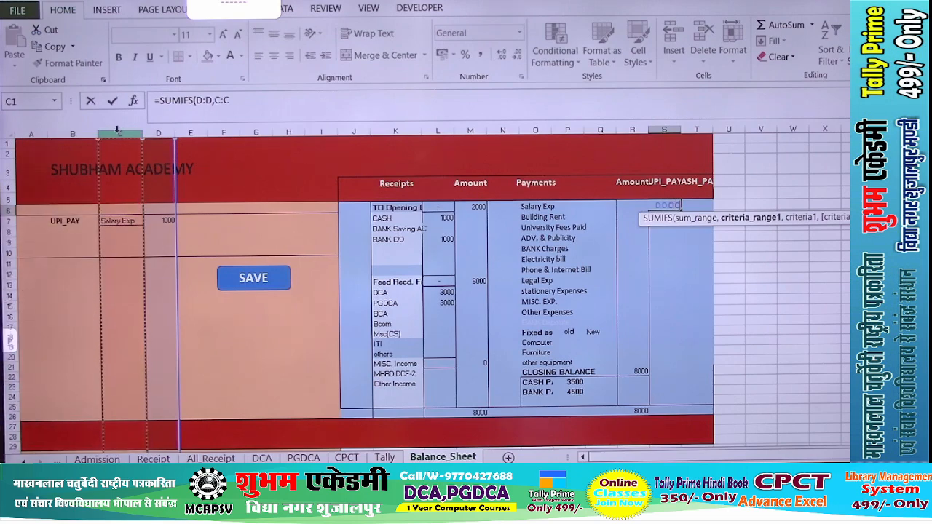
type(",")
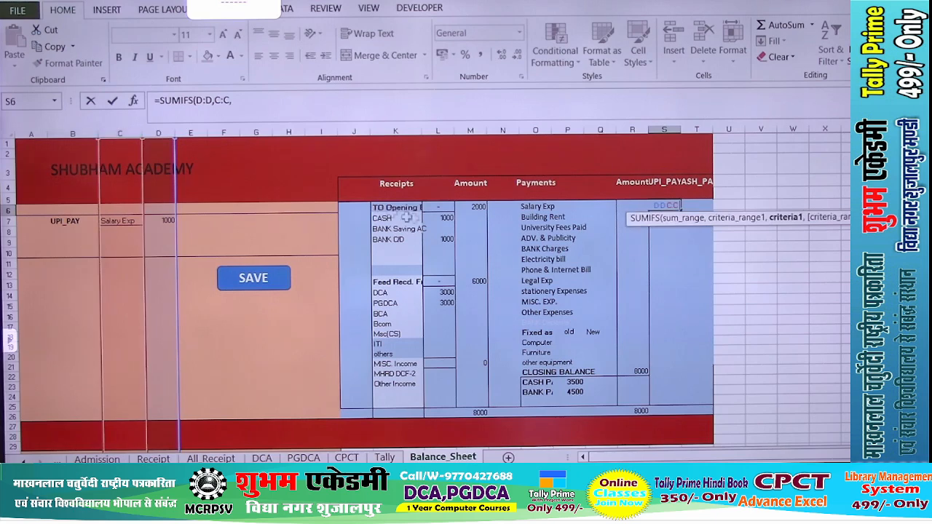
left_click(524, 209)
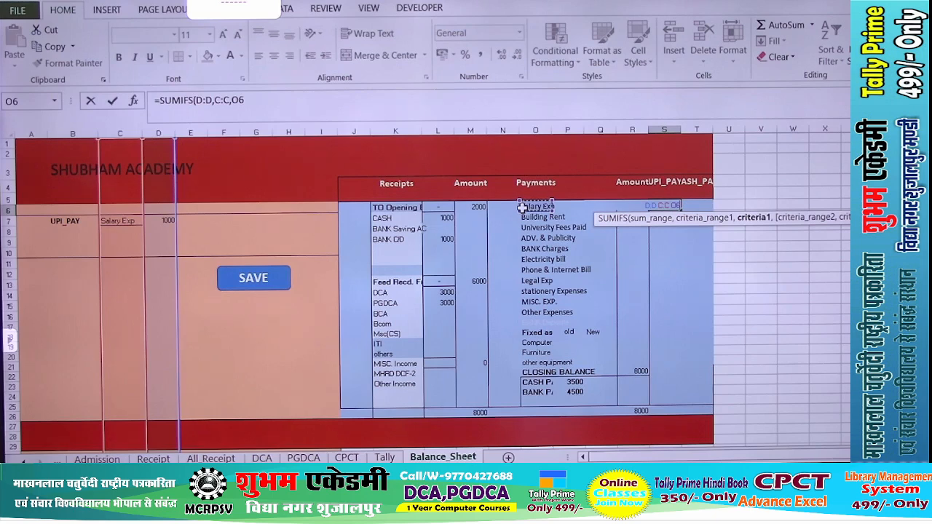
type(",")
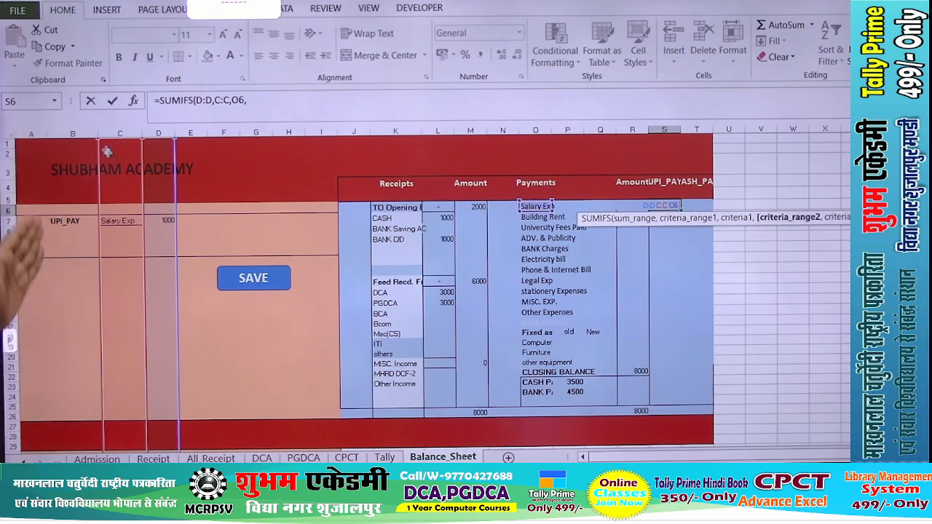
Step: Complete the S6 SUMIFS formula by matching column B to the UPI_PAY heading with the absolute reference $S$4
left_click(83, 133)
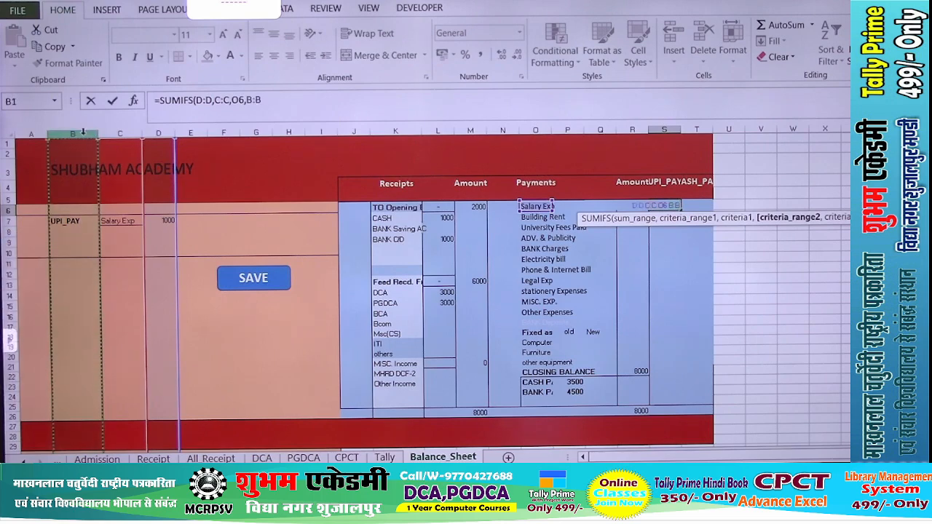
type(",")
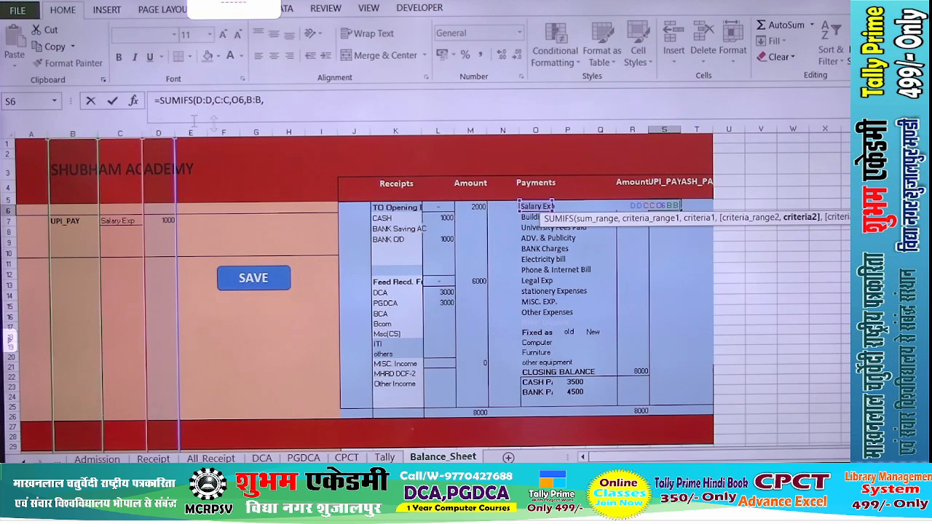
left_click(660, 184)
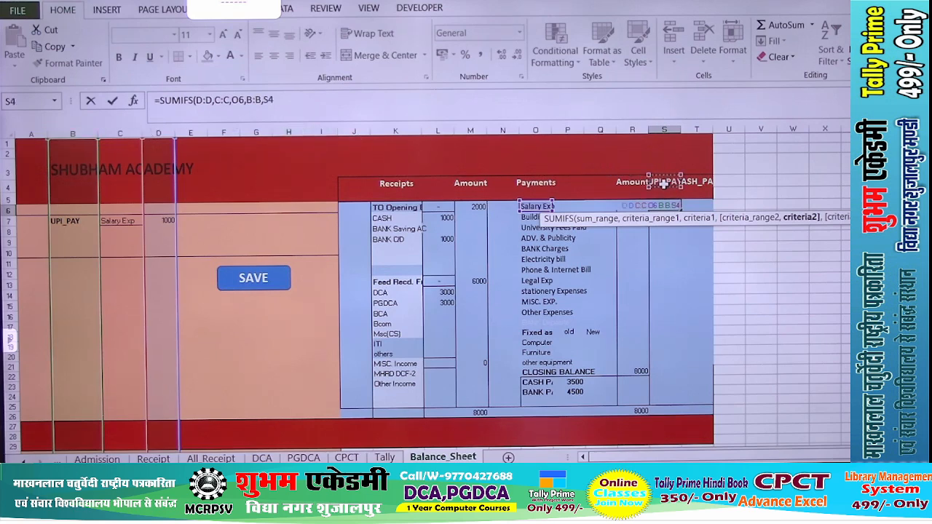
key("F4")
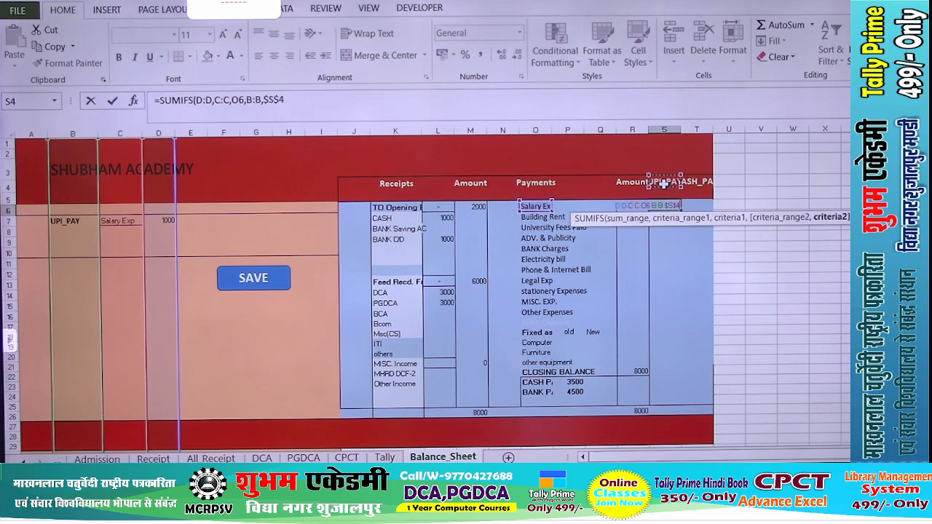
key("Escape")
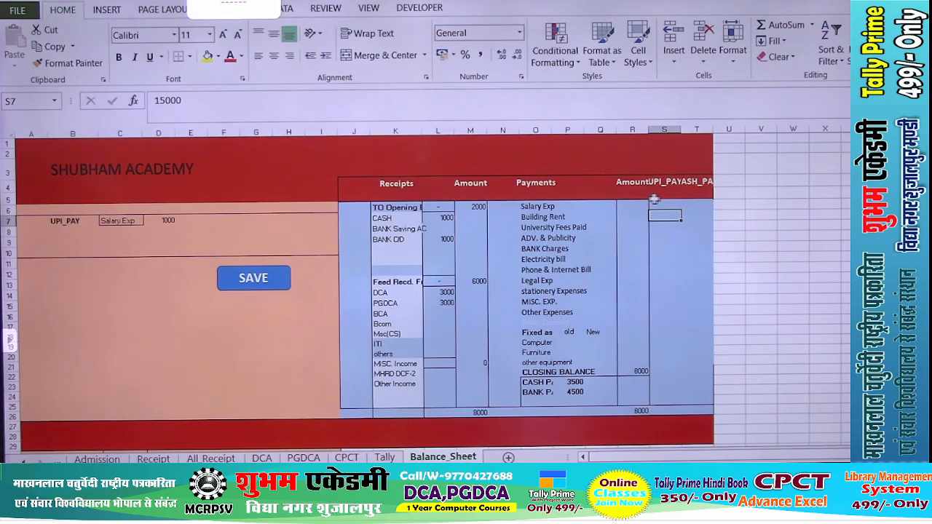
Step: Fill the S6 formula down the UPI_PAY column to the other equipment row and set the cells' font colour to red
left_click(662, 204)
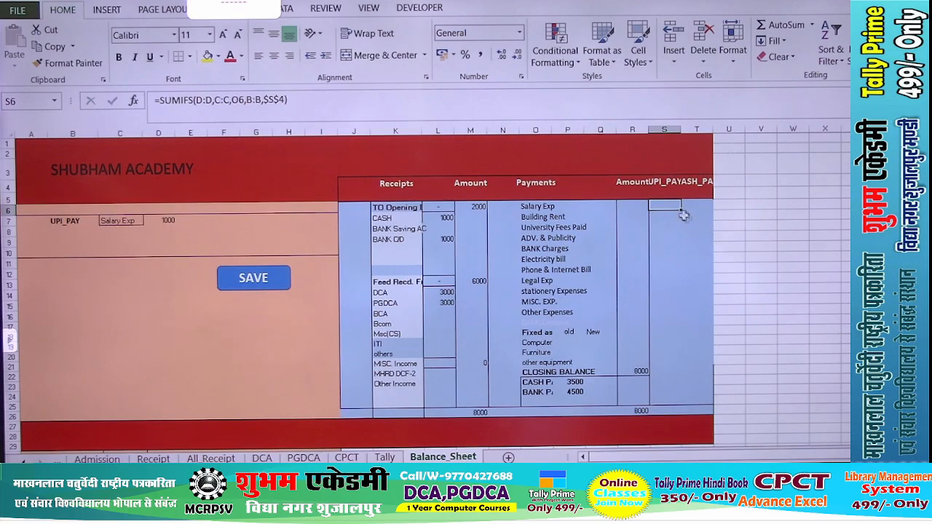
left_click_drag(683, 210, 653, 328)
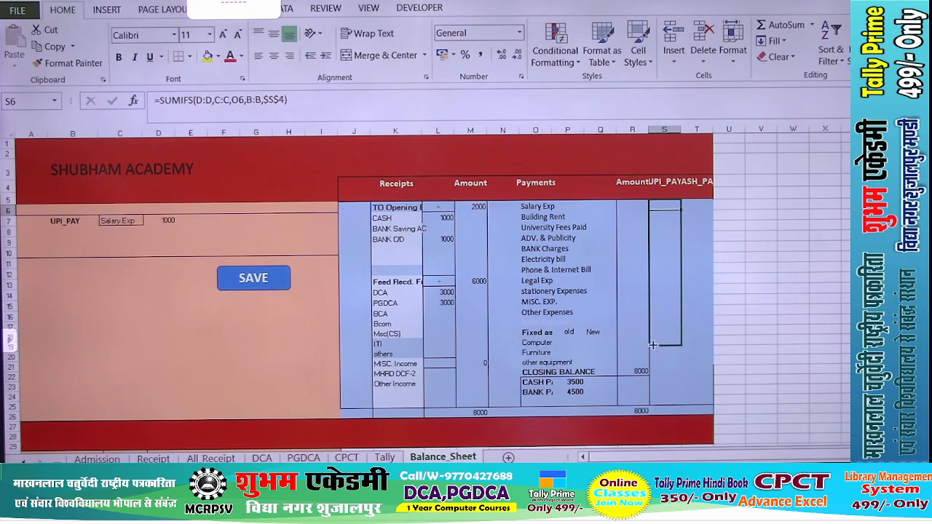
left_click_drag(655, 354, 657, 364)
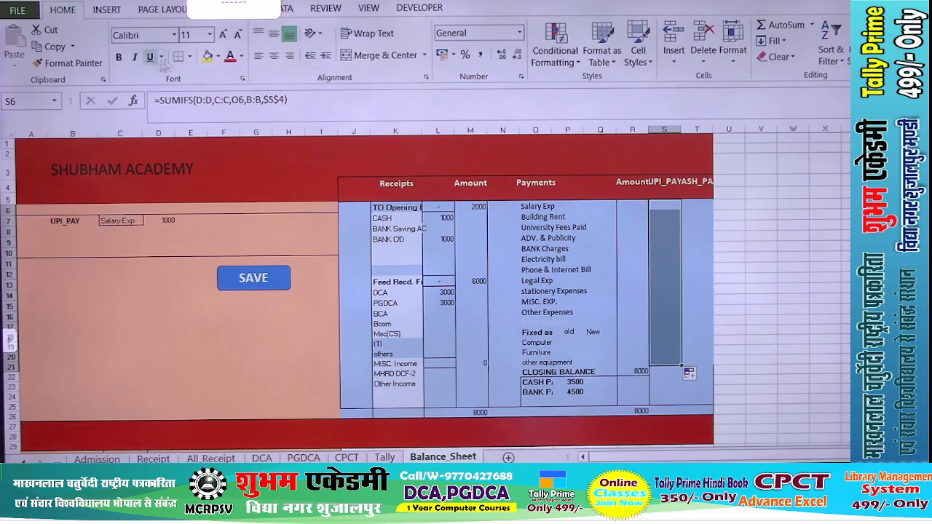
left_click(232, 58)
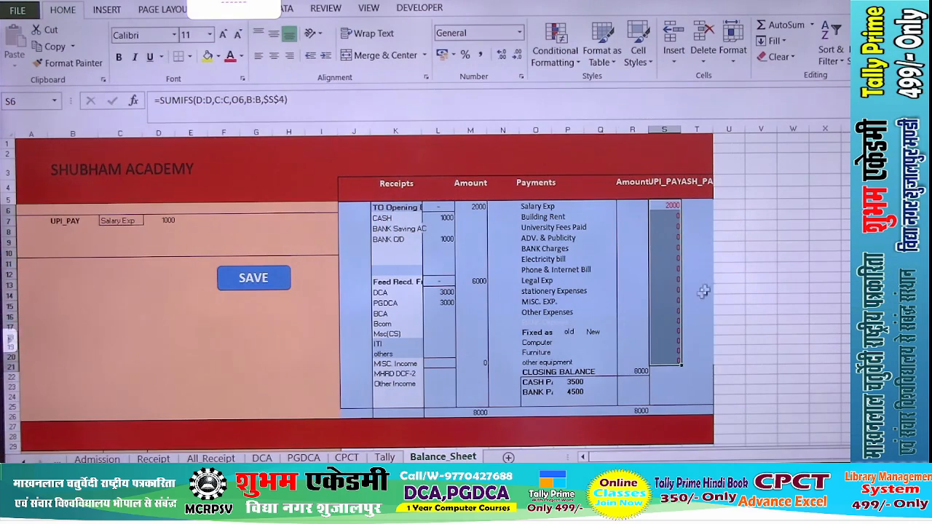
Step: Start recording a macro named expp, stored in this workbook, replacing the existing macro of that name
left_click(420, 8)
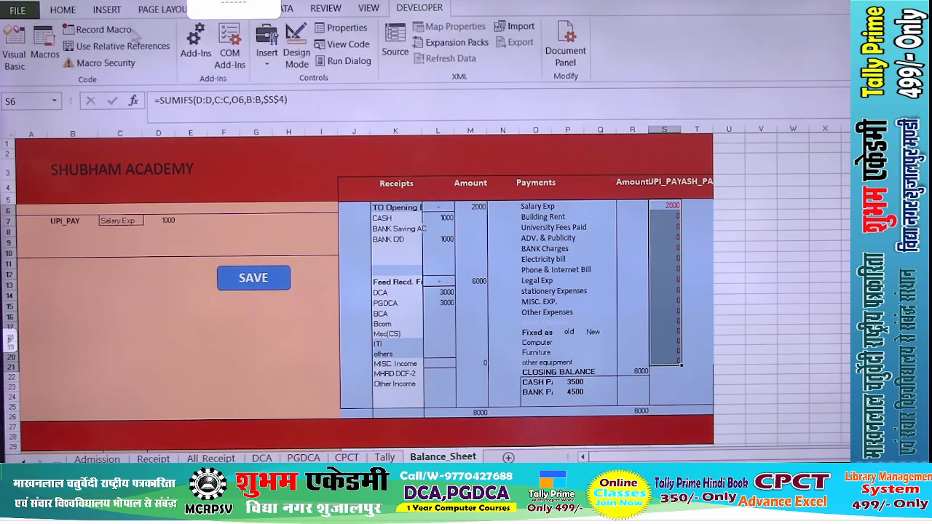
left_click(102, 29)
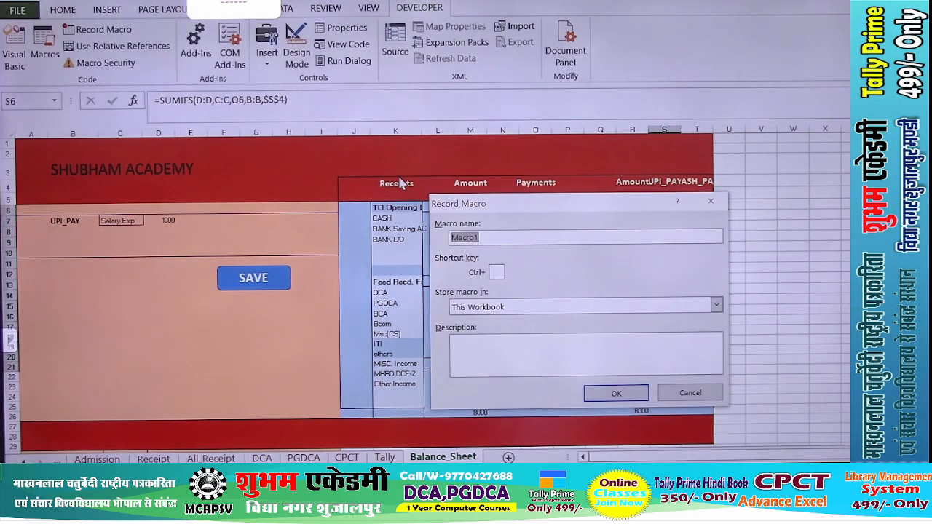
type("expp")
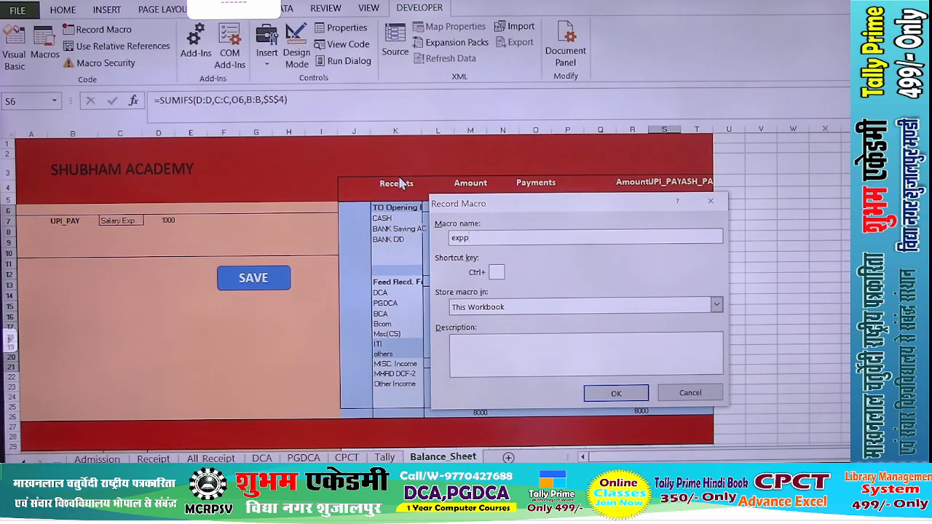
left_click(629, 391)
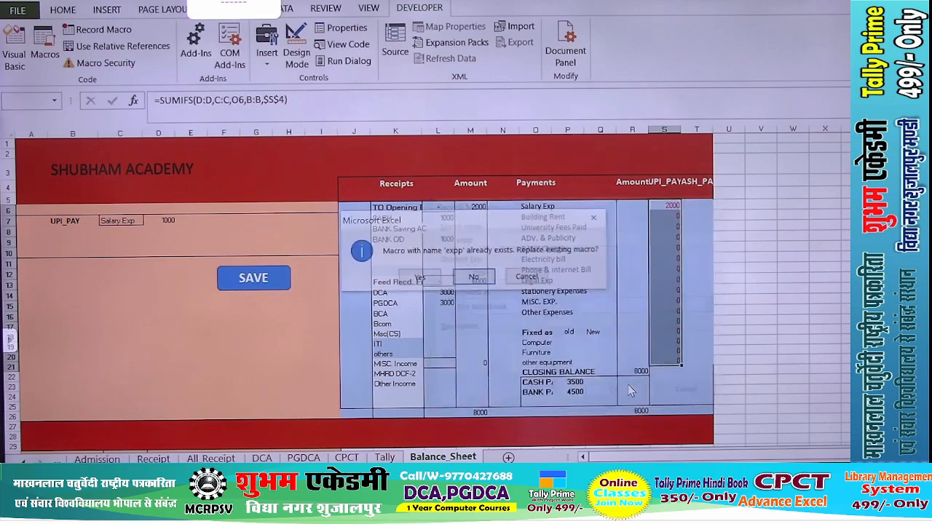
left_click(416, 279)
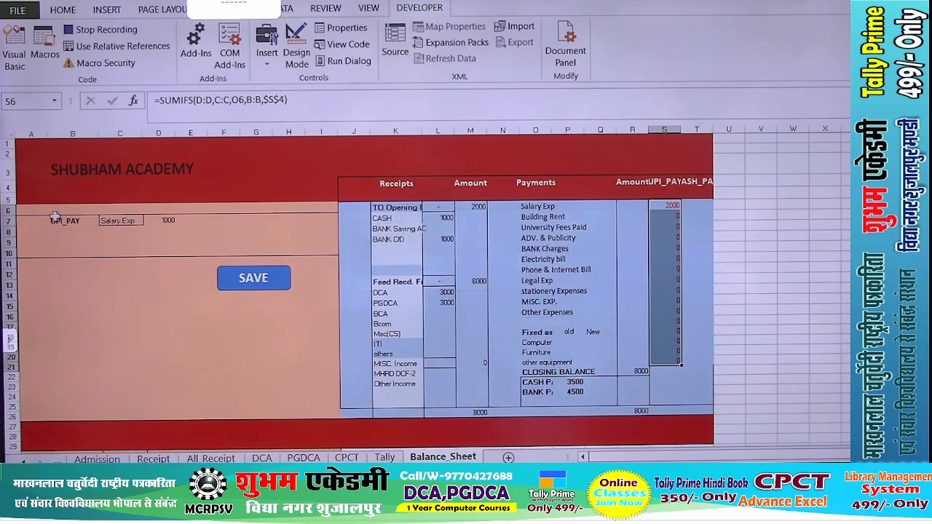
Step: Copy the entry block A7:I10, select A32 below the saved records, and move down to free cell A33 with relative references enabled
left_click_drag(24, 219, 323, 250)
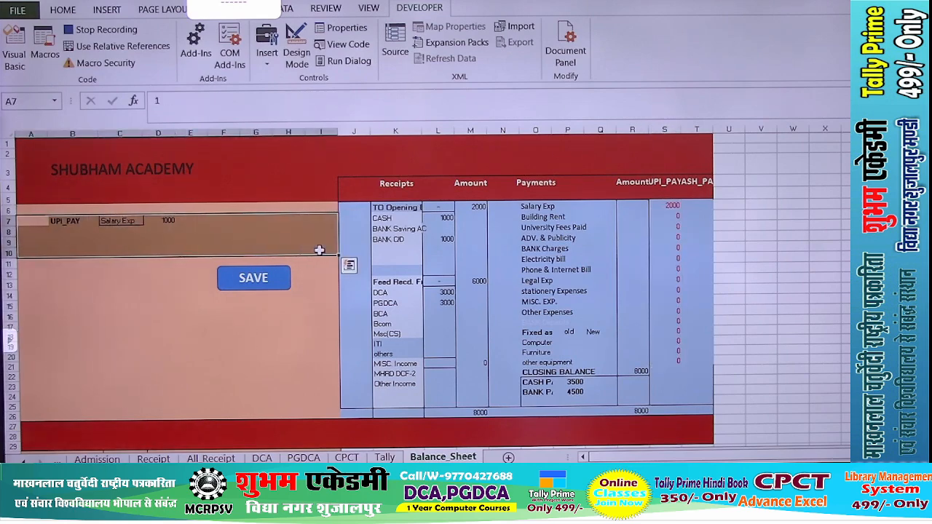
key("ctrl+c")
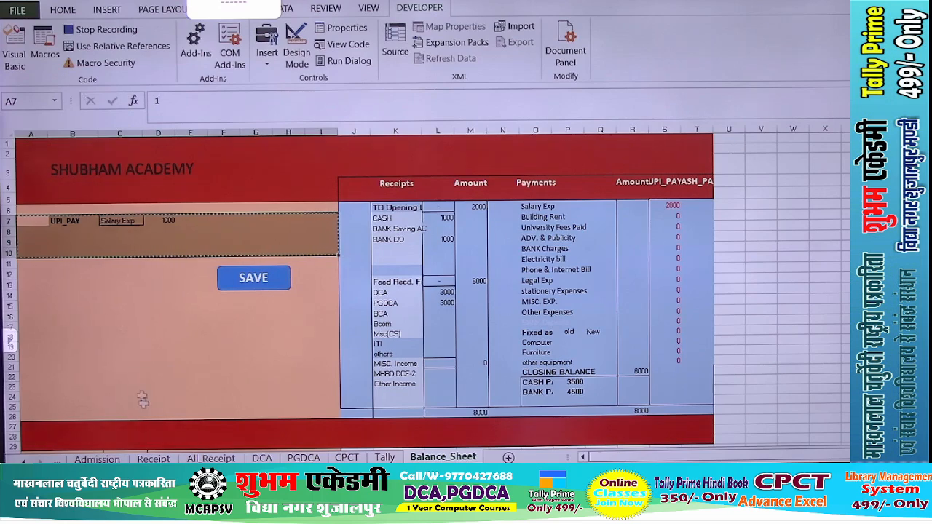
scroll(143, 399, "down", 2)
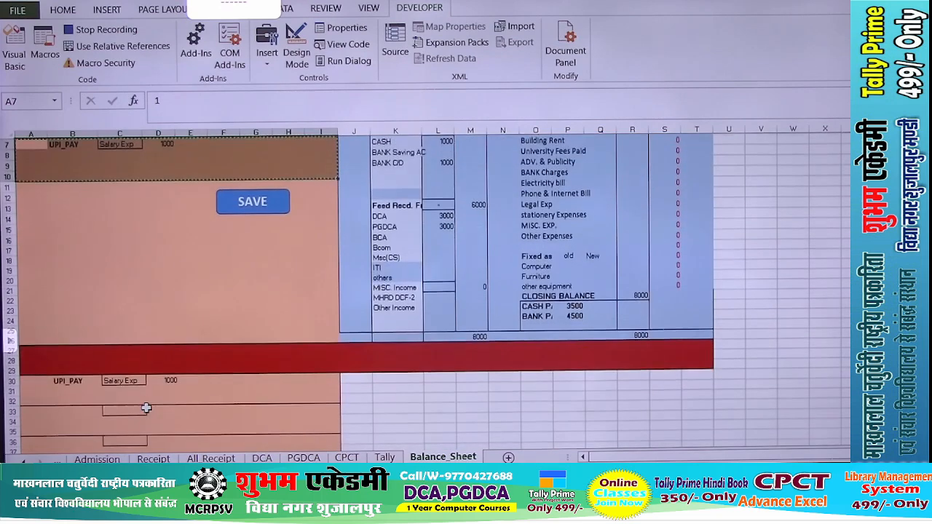
left_click(28, 370)
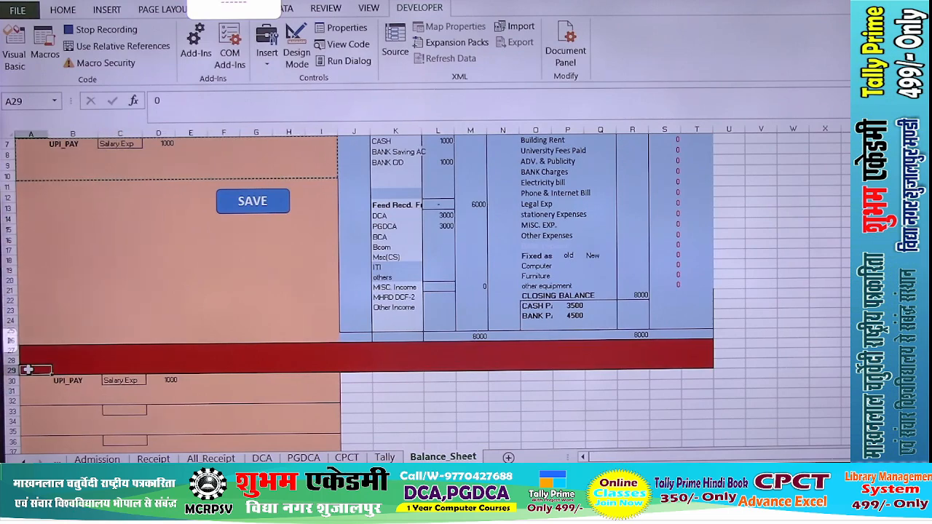
key("Down")
key("Down")
key("Down")
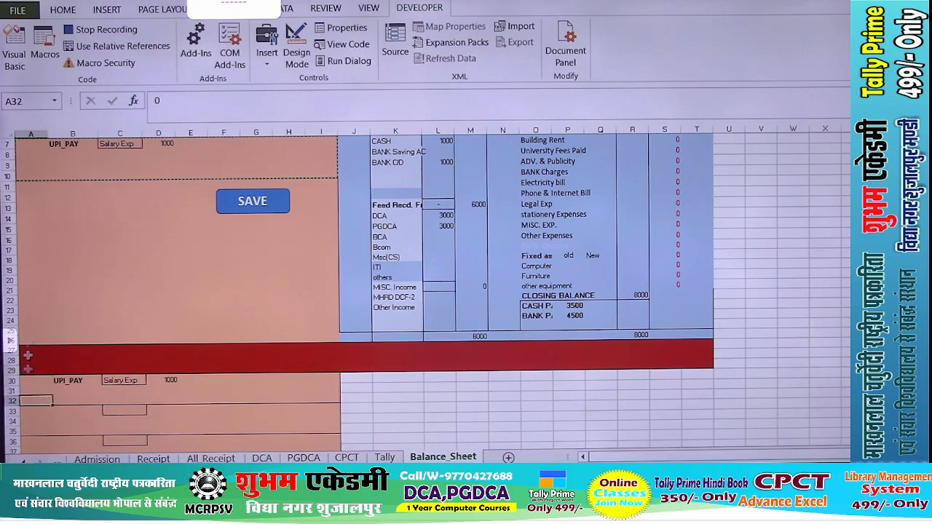
left_click(116, 48)
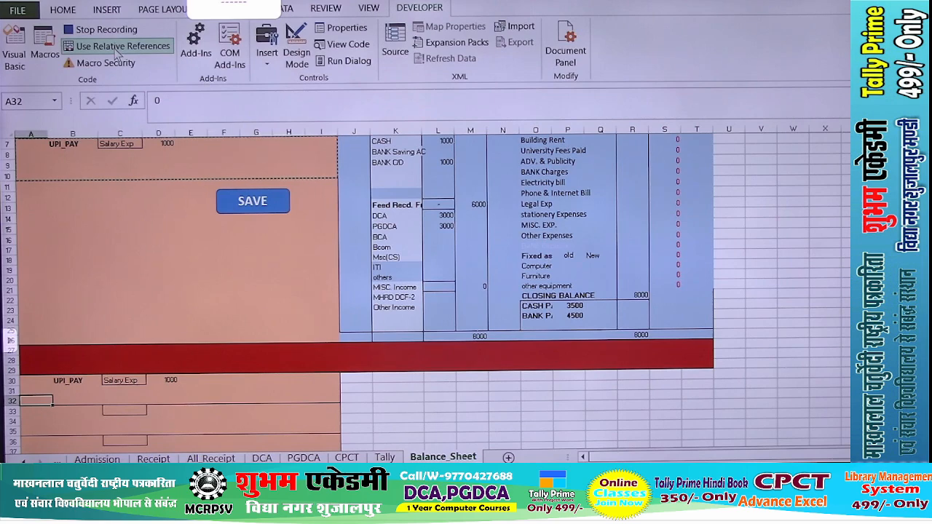
key("Down")
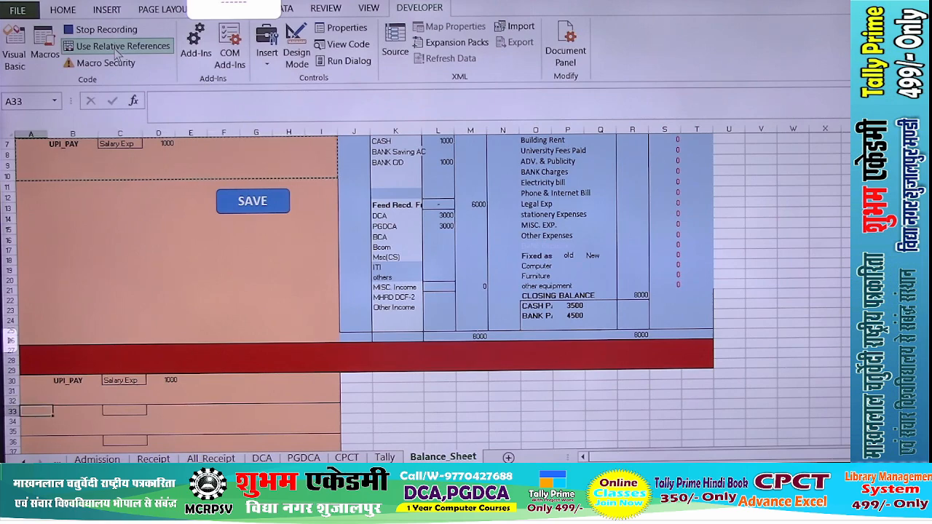
Step: Paste the copied payment entry into the records at A33 and reduce the selection to that cell
left_click(51, 11)
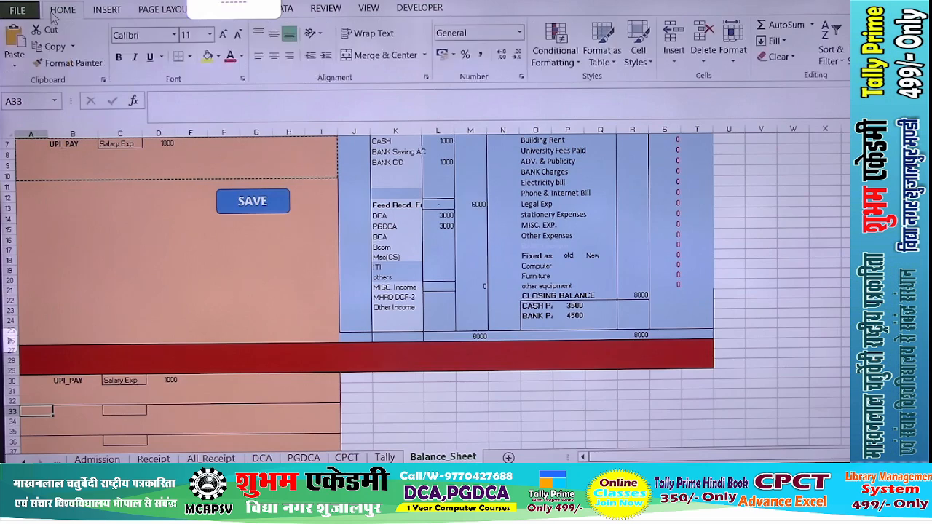
left_click(15, 65)
left_click(58, 161)
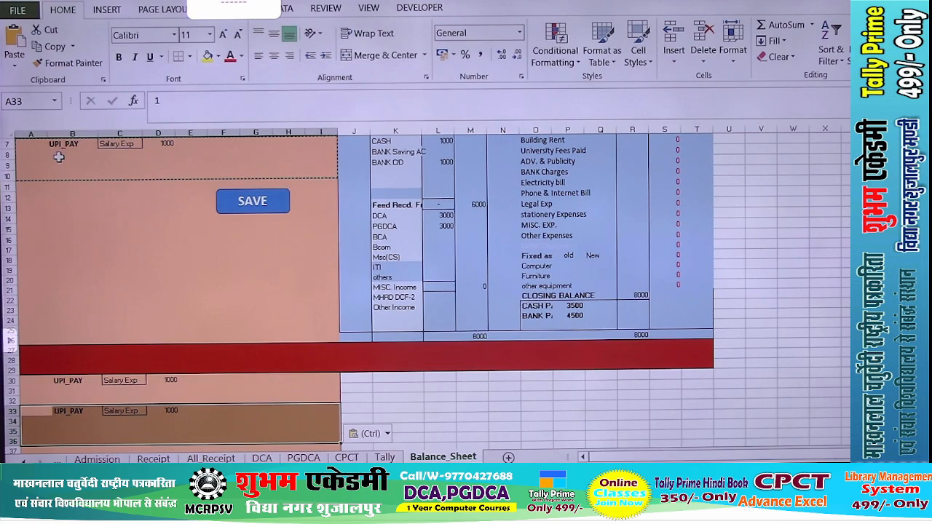
key("Left")
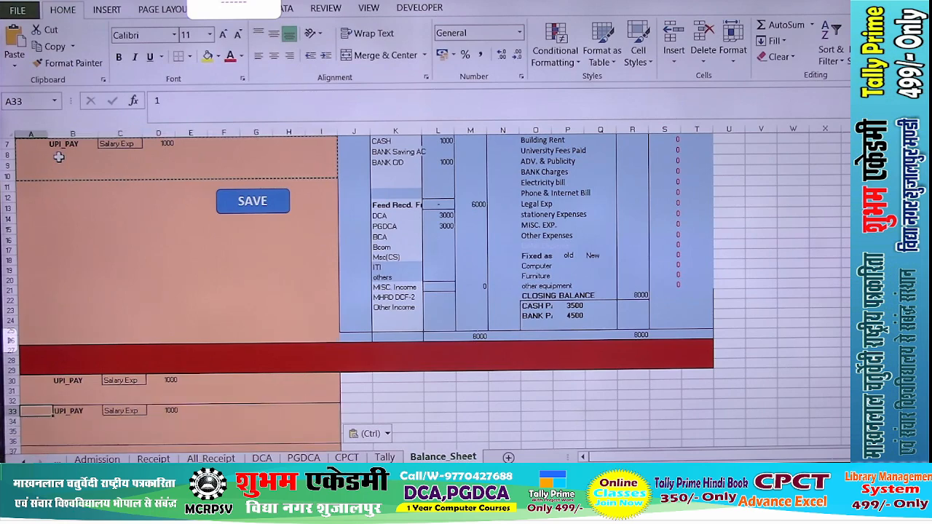
Step: Disable relative references, return to cell A7 of the entry form, and clear the copy outline
left_click(420, 9)
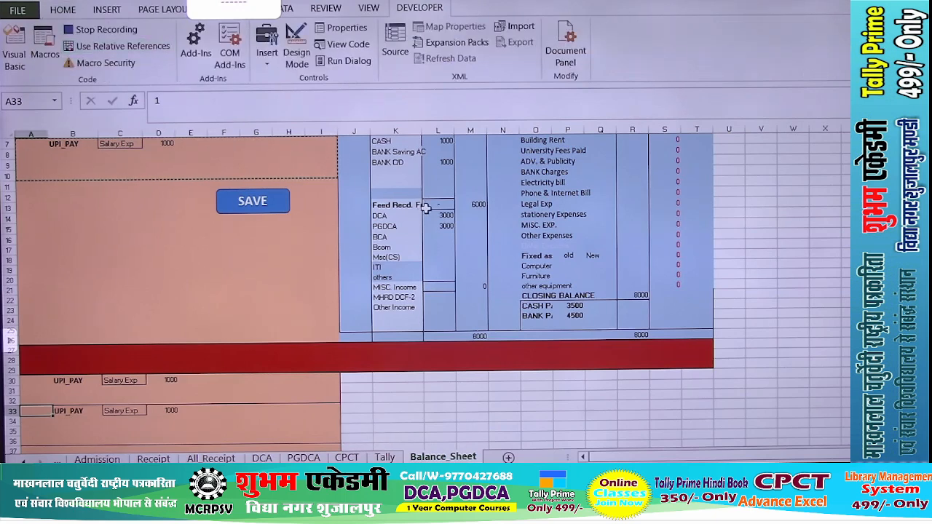
key("ctrl+Up")
key("ctrl+Up")
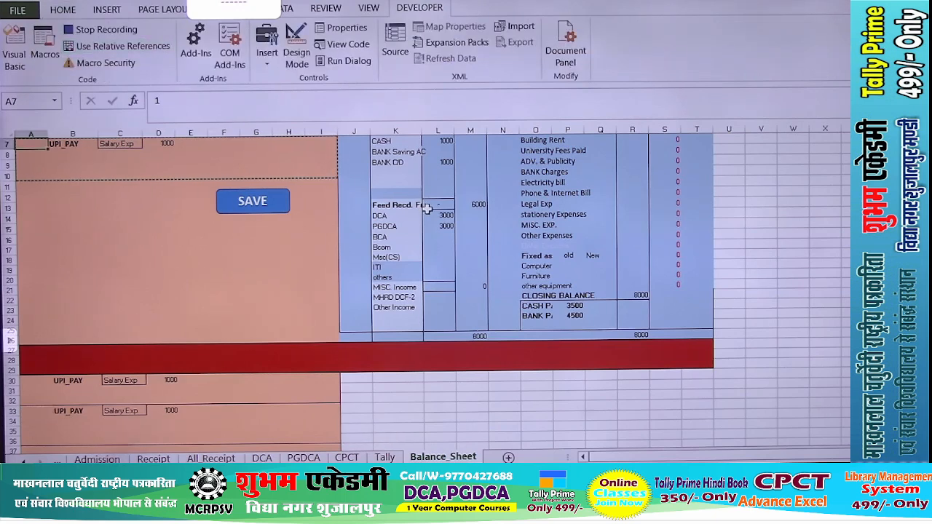
scroll(308, 266, "up", 2)
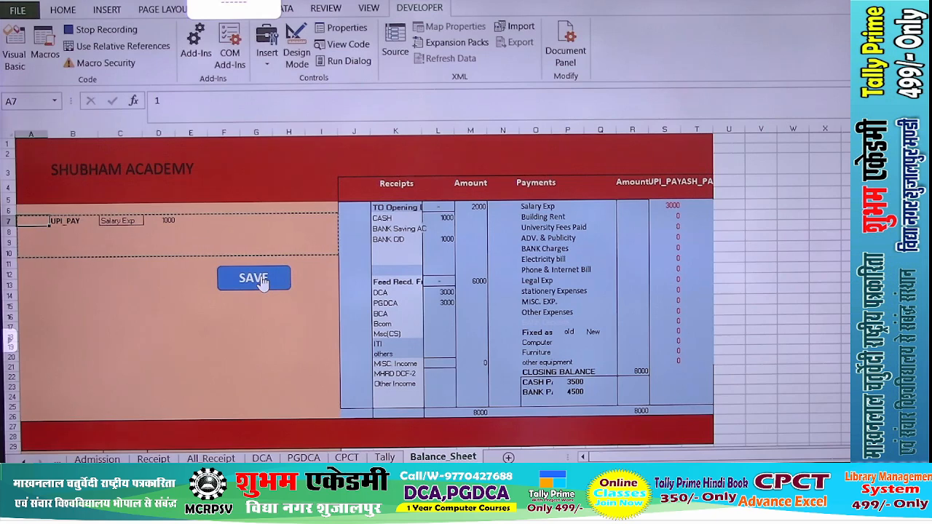
left_click(262, 283)
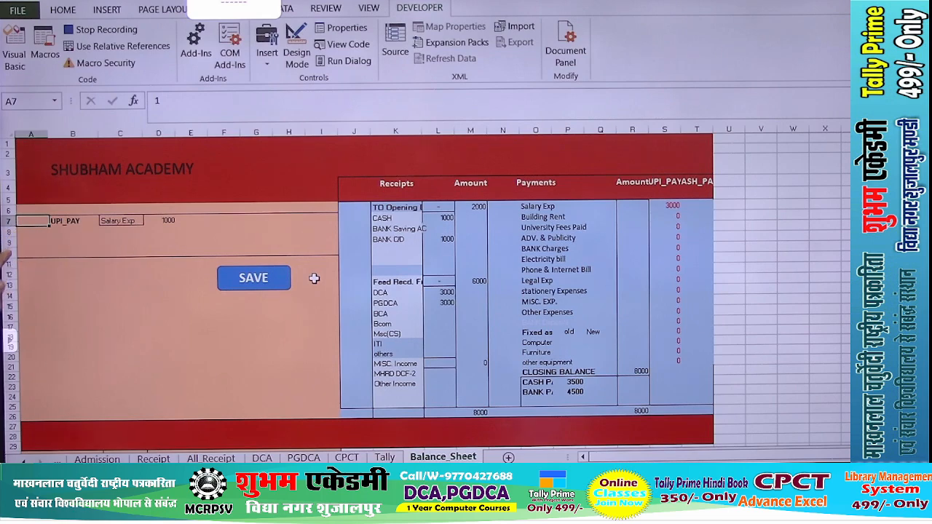
Step: Clear the entry form's amount in D7 and stop recording the macro
key("Right")
key("Right")
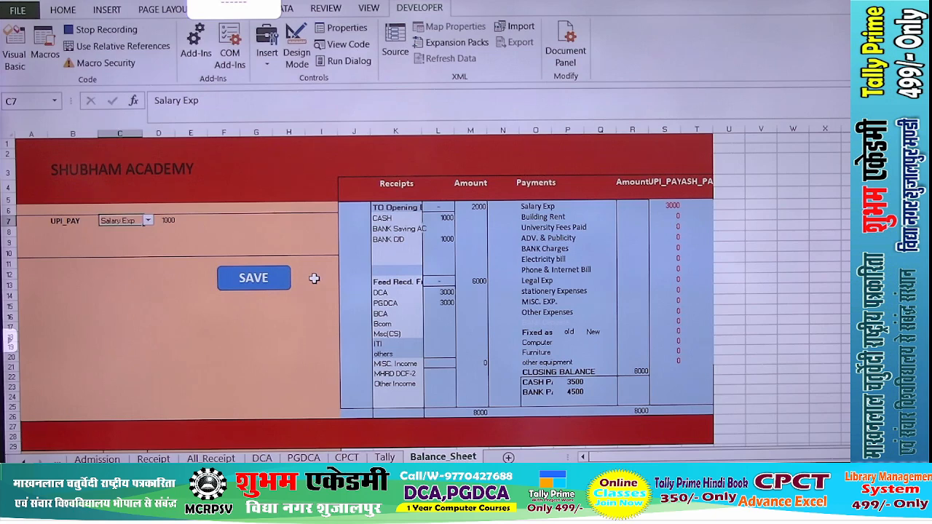
key("Right")
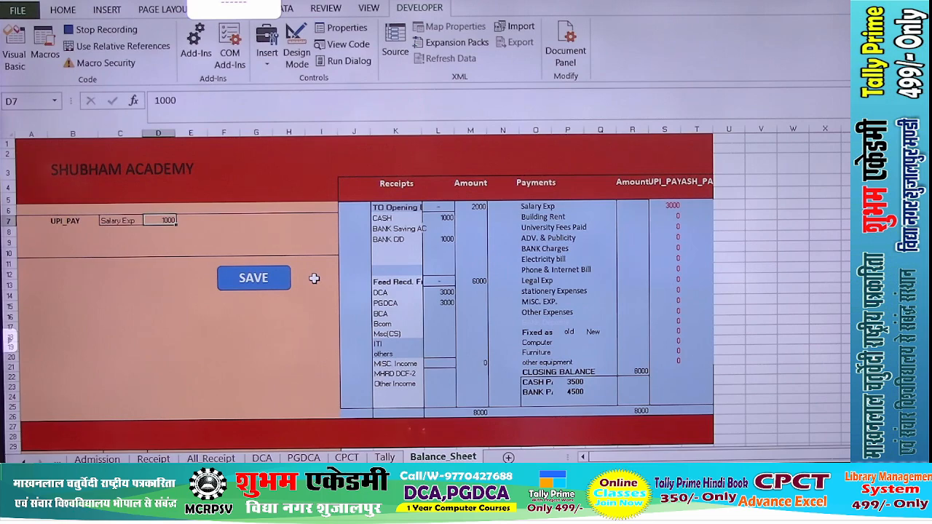
key("Delete")
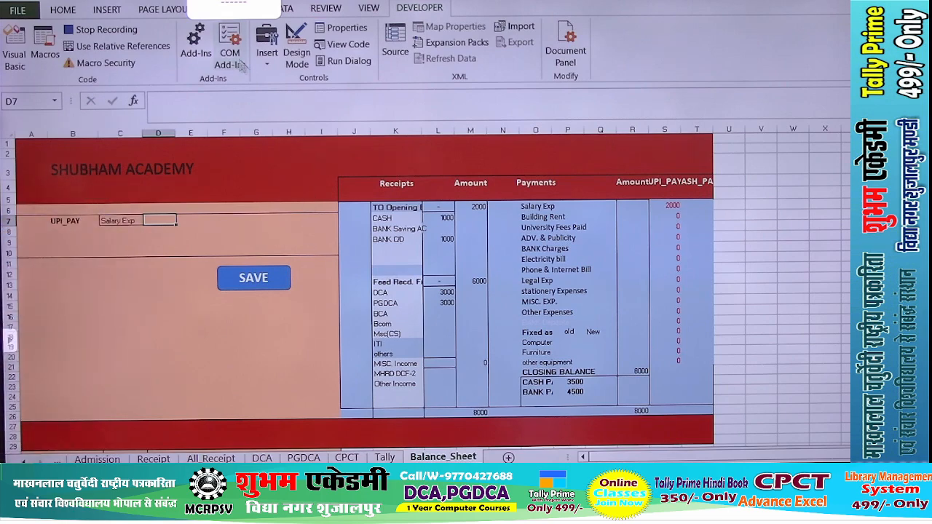
left_click(105, 30)
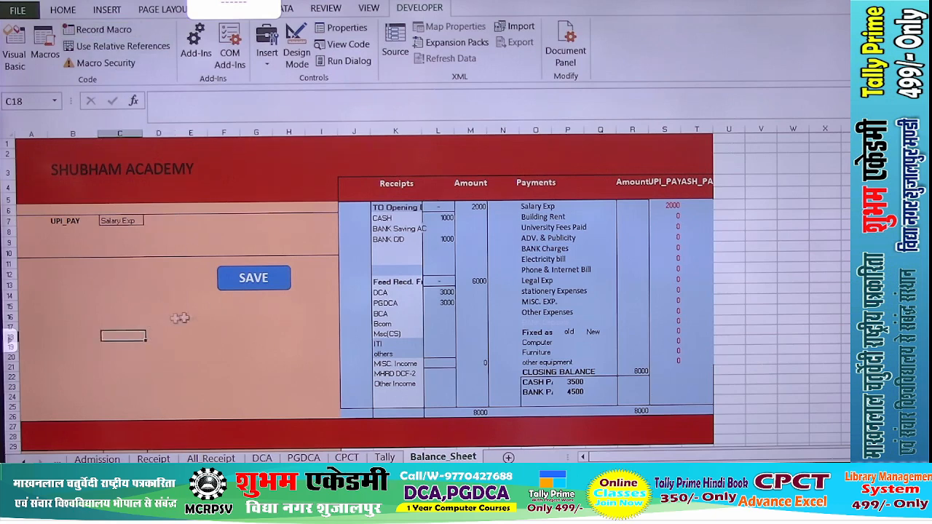
Step: Assign the expp macro to the SAVE button
right_click(262, 287)
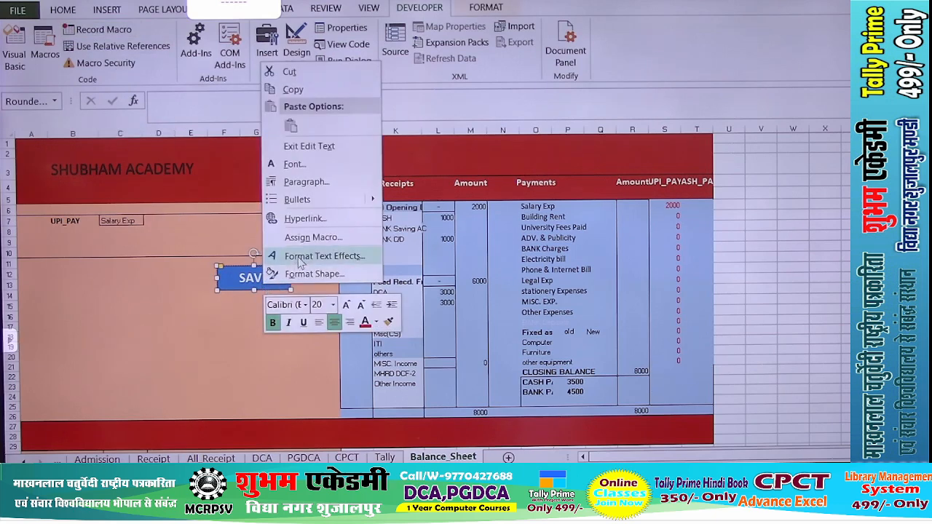
left_click(313, 238)
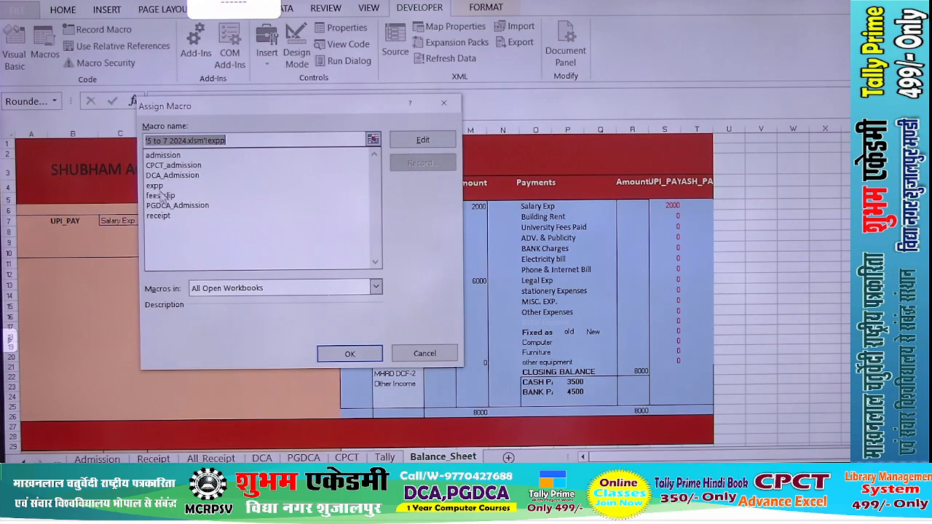
left_click(158, 186)
left_click(321, 353)
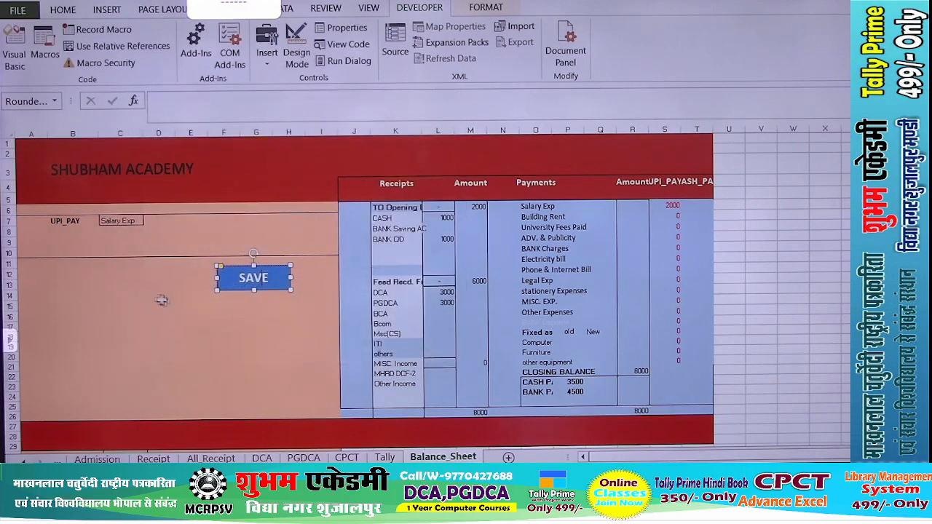
Step: Fill the entry form in row 7 with payment mode CASH_PAY, expense Building Rent and amount 2000
left_click(156, 295)
left_click(116, 219)
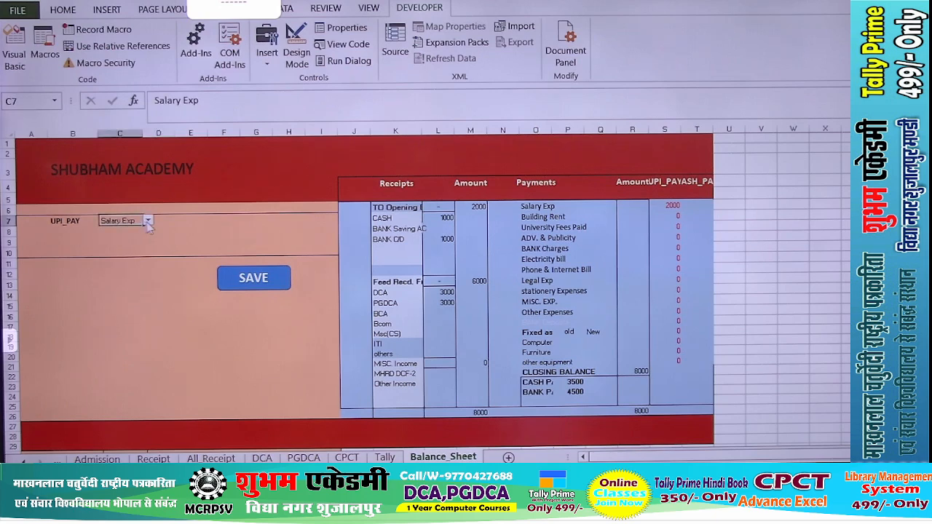
left_click(147, 222)
left_click(138, 231)
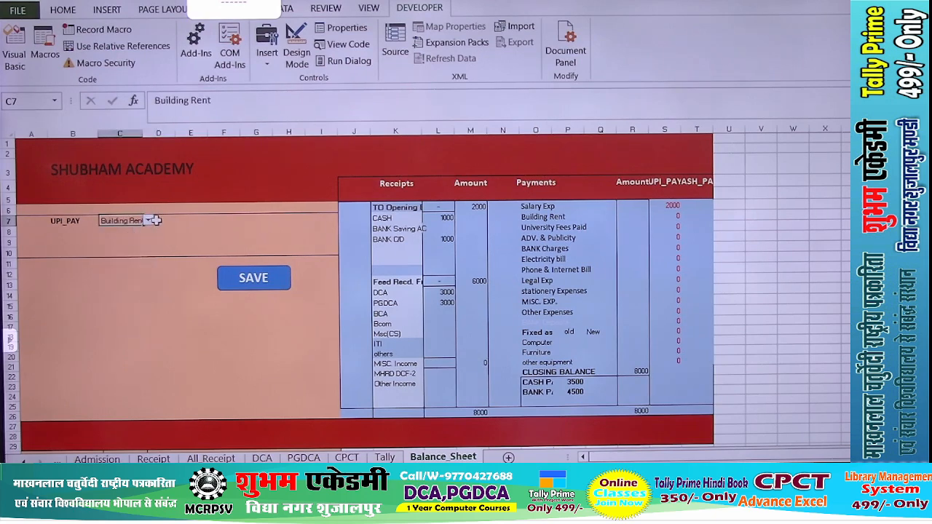
left_click(95, 221)
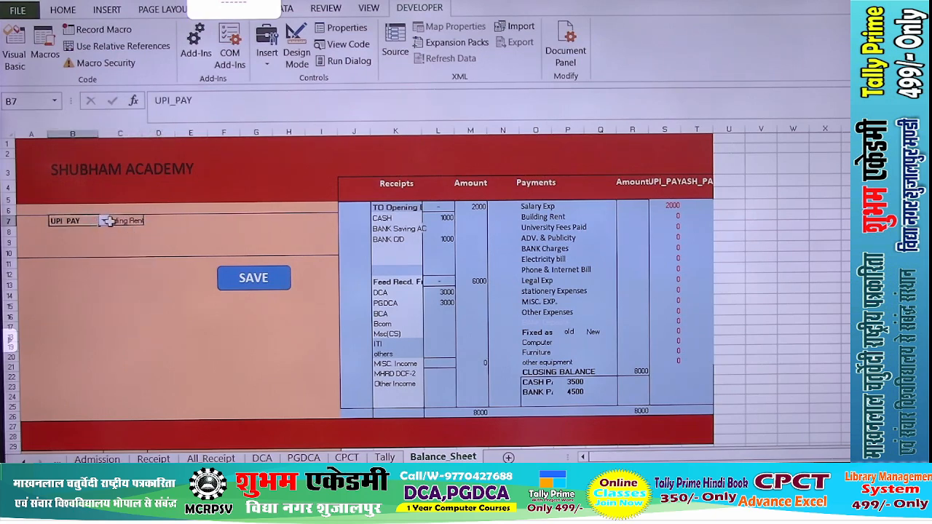
left_click(106, 222)
left_click(90, 237)
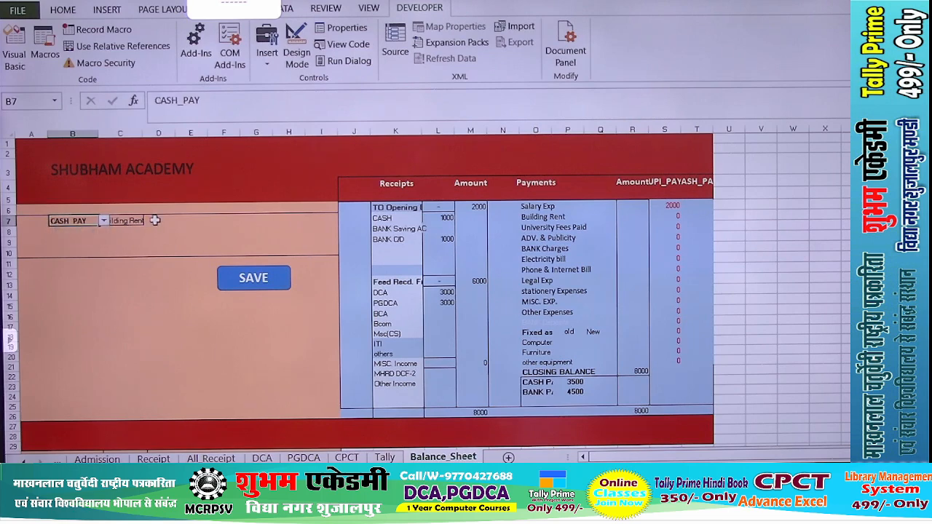
left_click(156, 221)
type("2000")
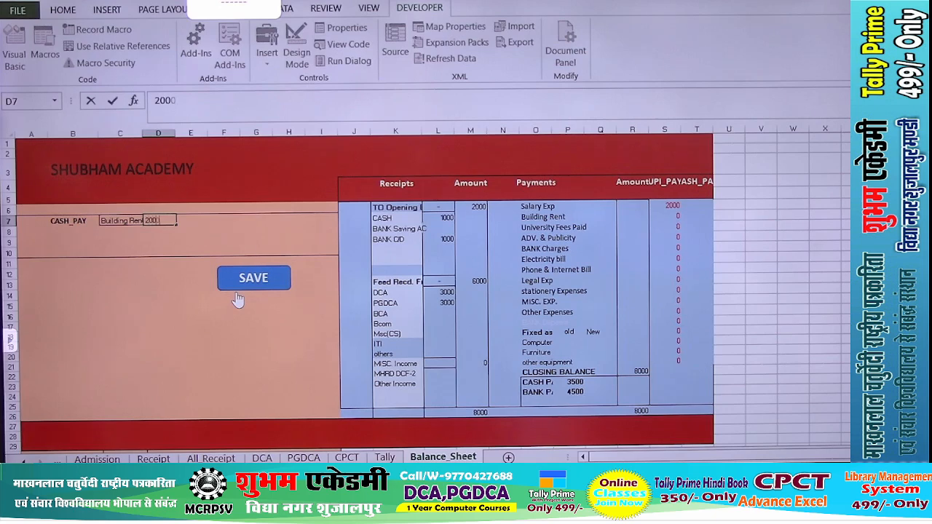
Step: Save the cash entry with the SAVE macro and check the stored records below the balance sheet
left_click(251, 292)
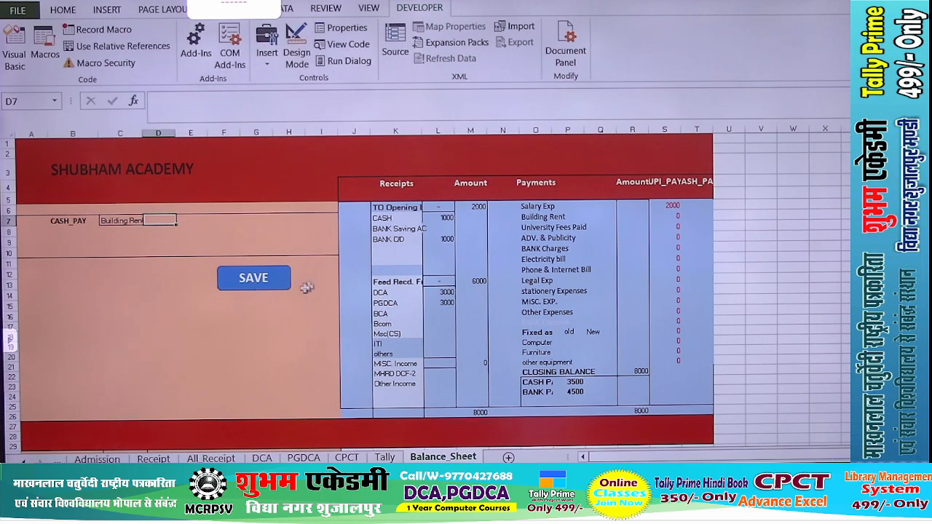
scroll(292, 313, "down", 4)
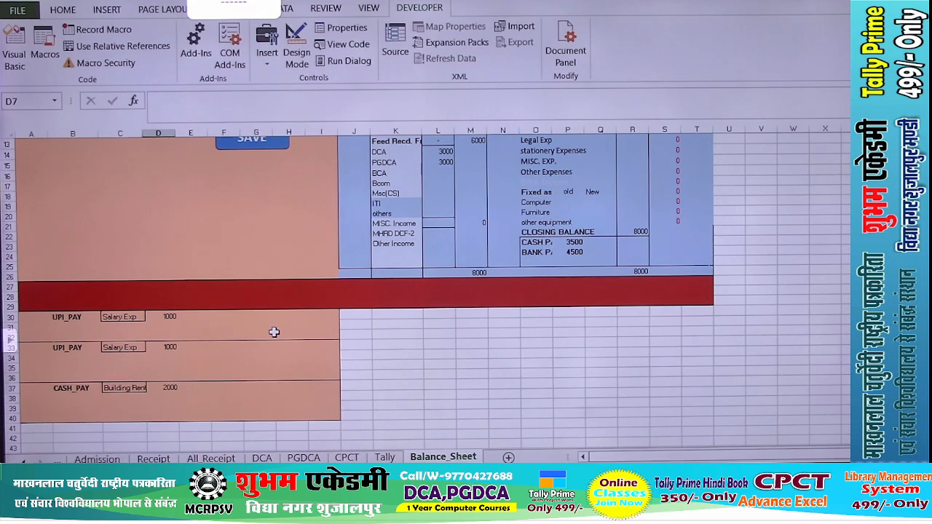
scroll(273, 332, "up", 4)
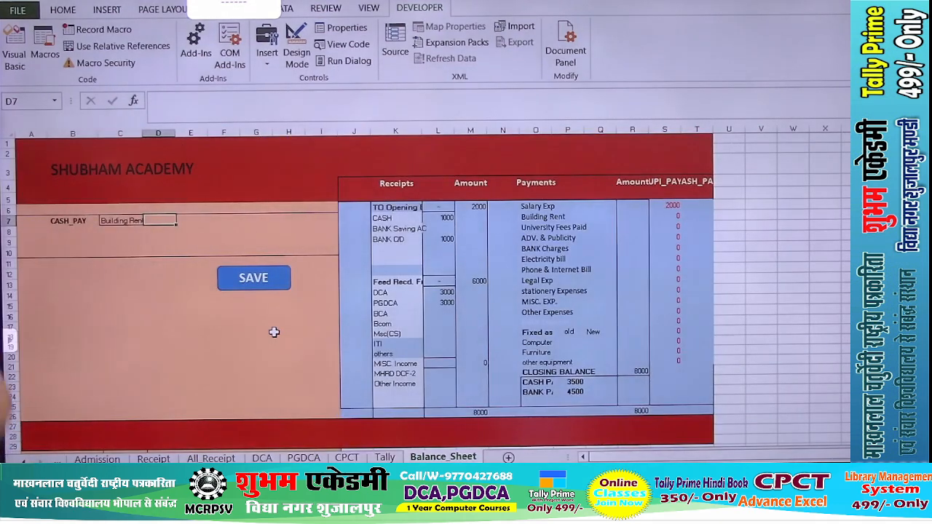
Step: Reduce the font size of the UPI_PAY and CASH_PAY headings in S4:T4 to 9
left_click(693, 206)
left_click(675, 183)
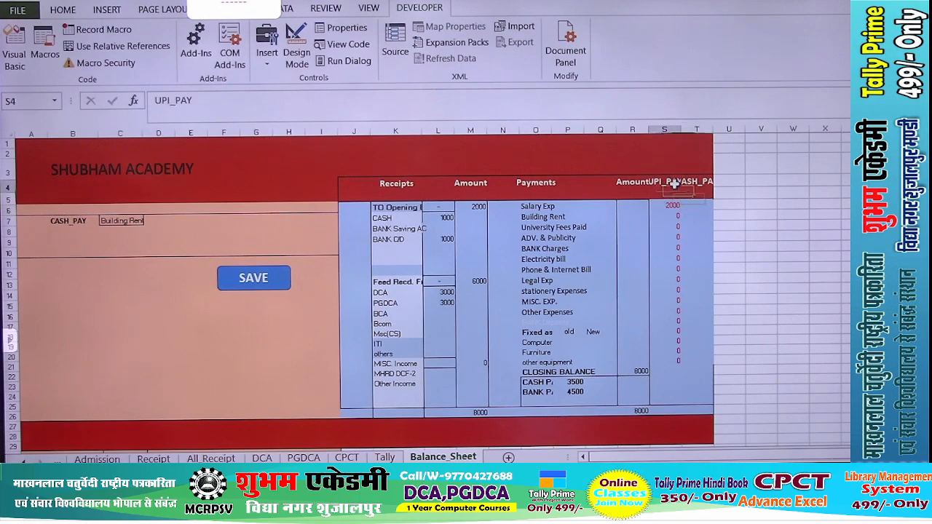
left_click(76, 13)
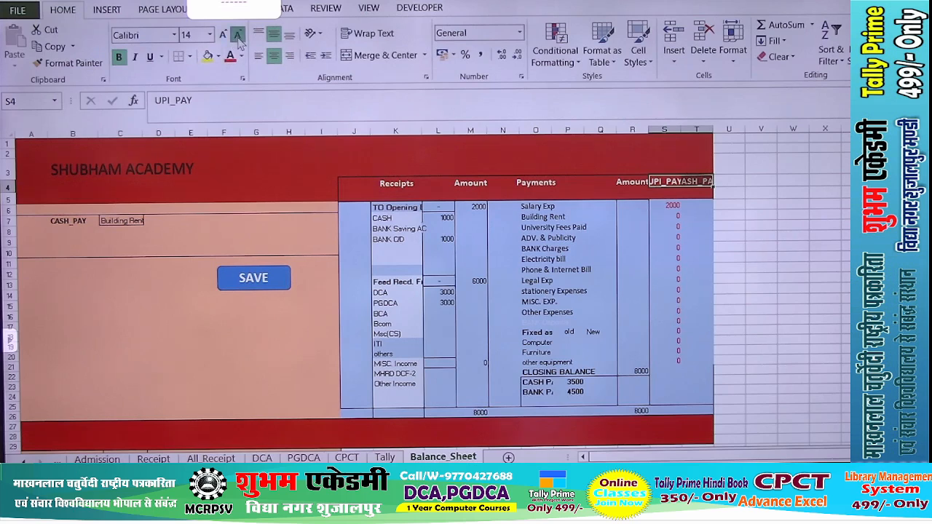
left_click(239, 36)
left_click(239, 36)
left_click(238, 36)
left_click(238, 37)
left_click(239, 36)
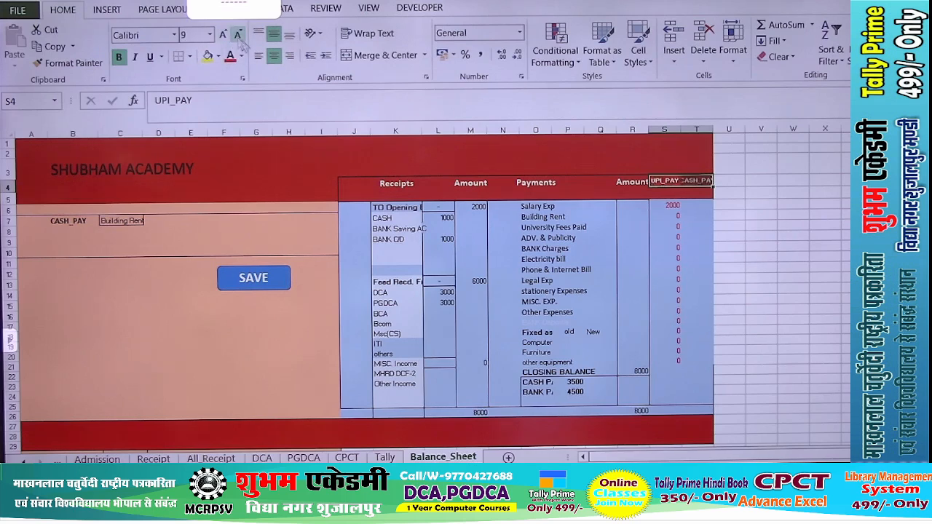
Step: Copy the SUMIFS formula text from the Salary Exp UPI_PAY cell S6, leaving that cell unchanged
left_click(691, 207)
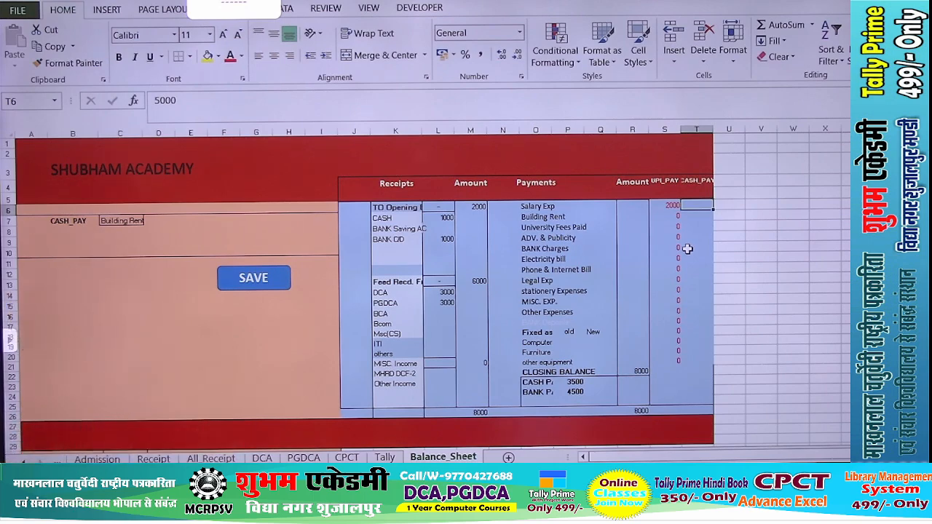
left_click(667, 207)
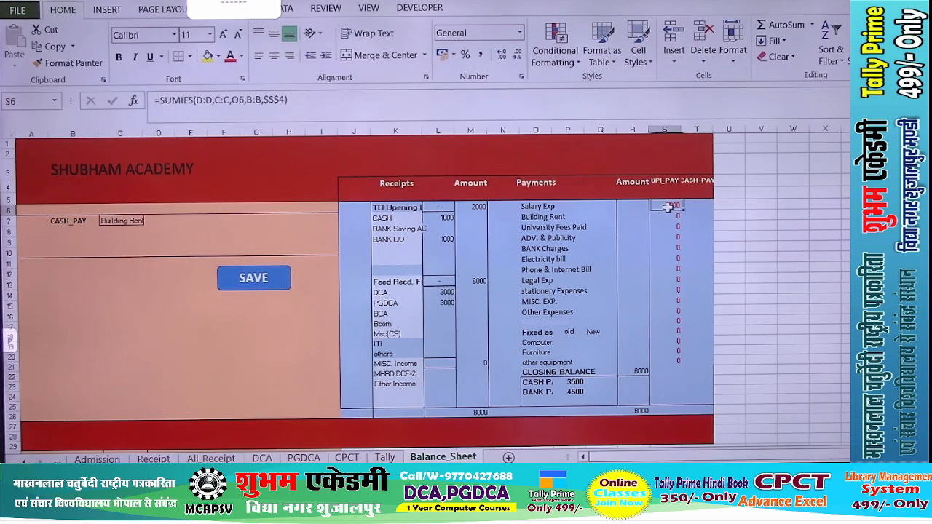
double_click(667, 207)
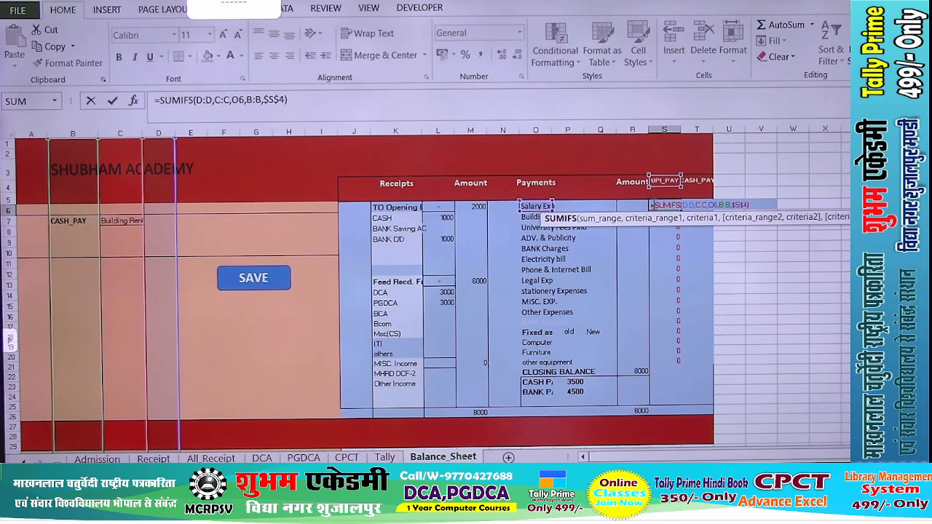
left_click_drag(653, 206, 758, 211)
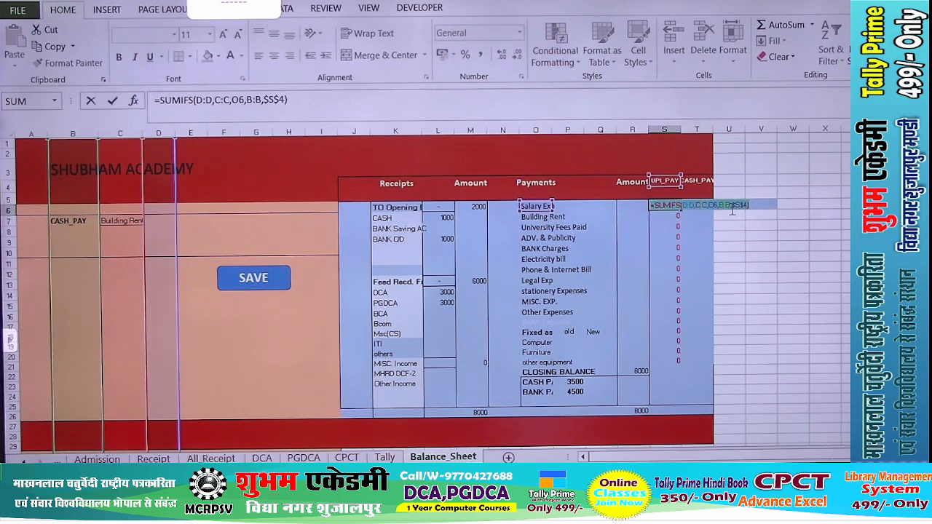
key("ctrl+c")
key("Return")
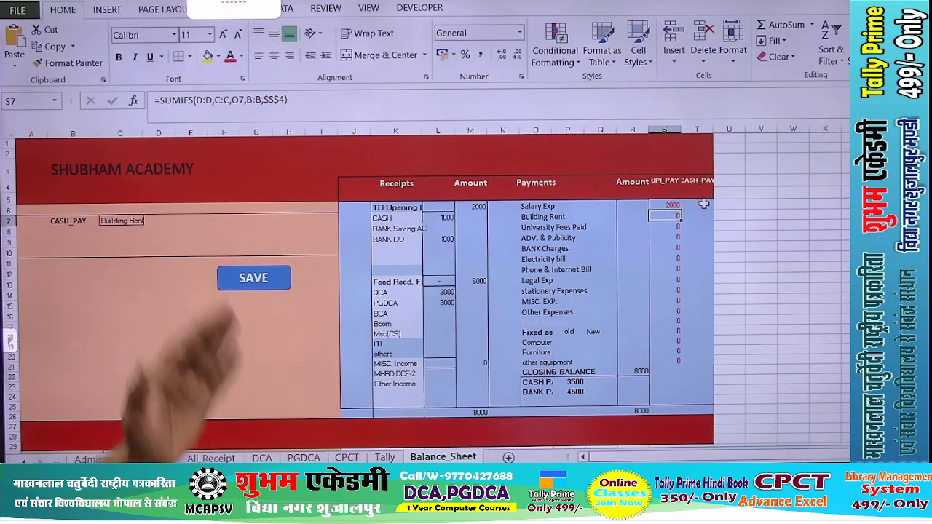
Step: Paste the copied formula text into the Salary Exp CASH_PAY cell T6 and make its font red
double_click(704, 205)
key("ctrl+v")
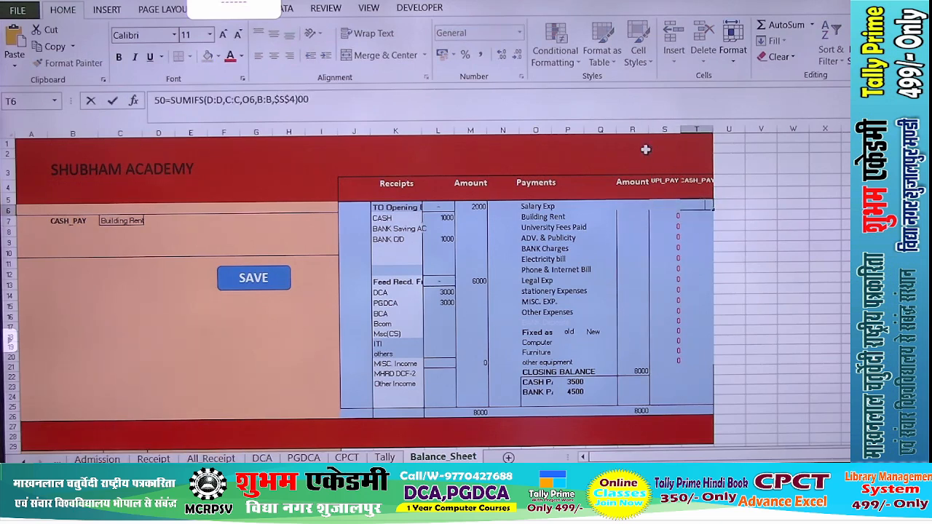
key("Return")
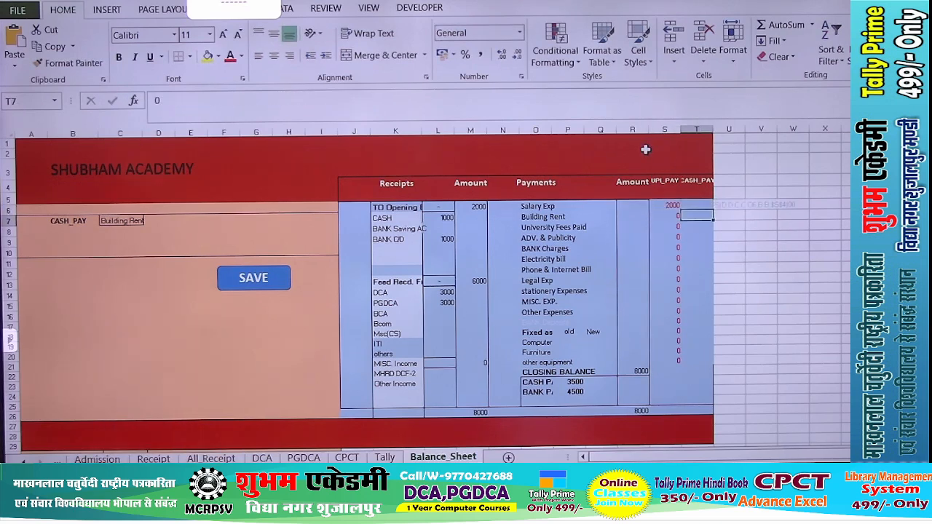
left_click(703, 204)
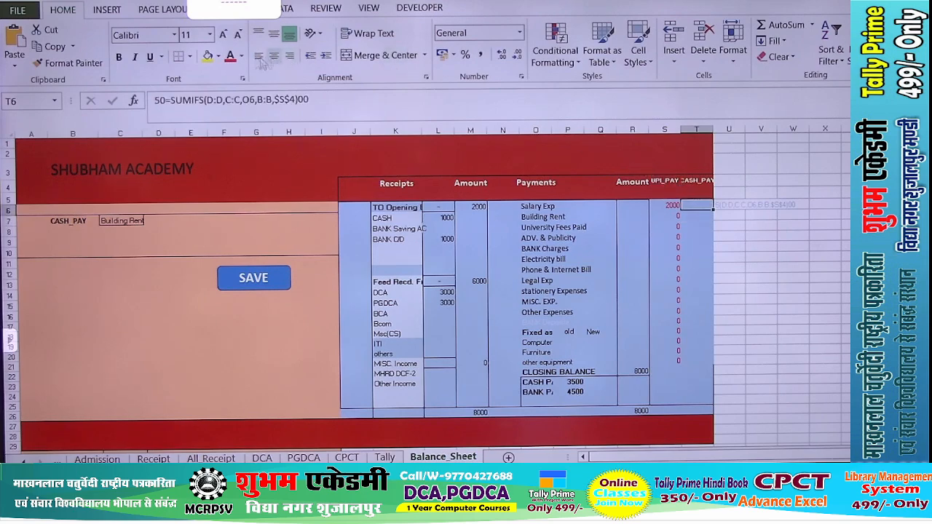
left_click(232, 58)
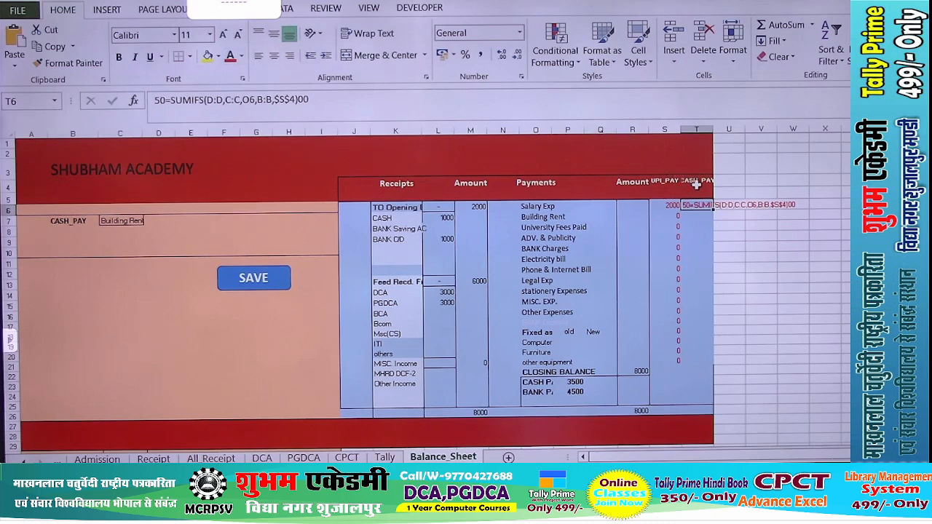
Step: Correct T6 to =SUMIFS(D:D,C:C,O6,B:B,$T$4) and fill the formula down the CASH_PAY column to row 21
double_click(686, 206)
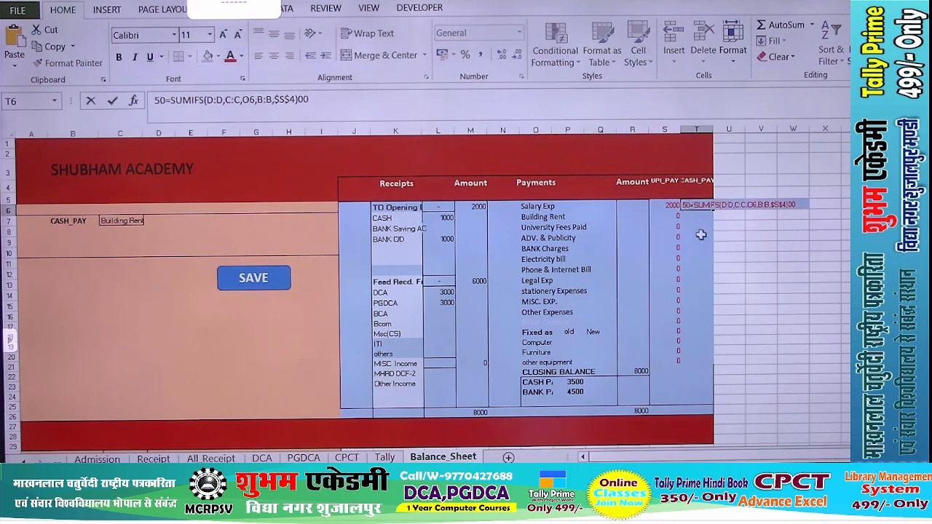
key("BackSpace")
key("BackSpace")
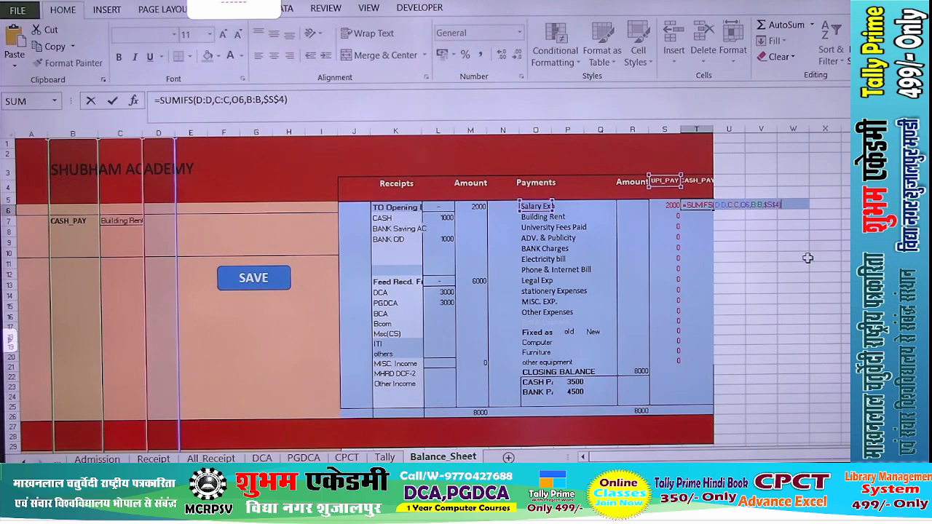
left_click(773, 204)
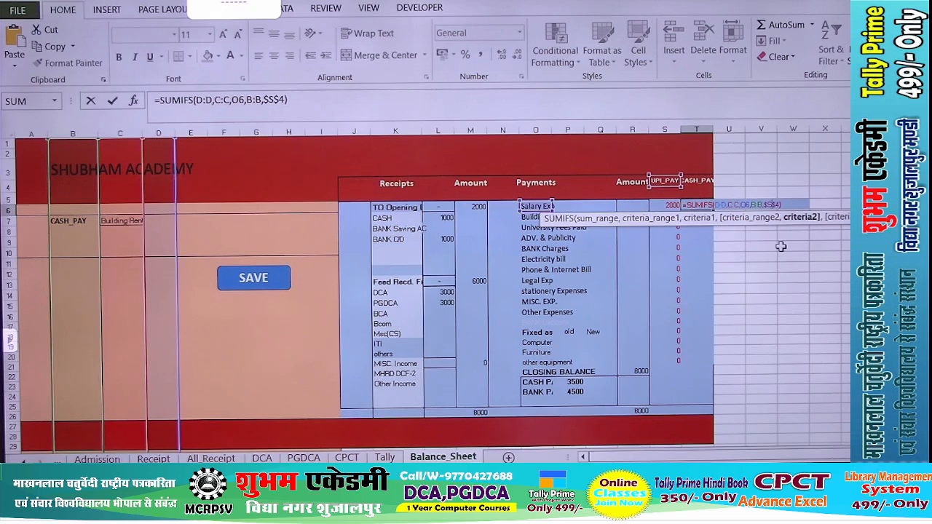
key("BackSpace")
type("t")
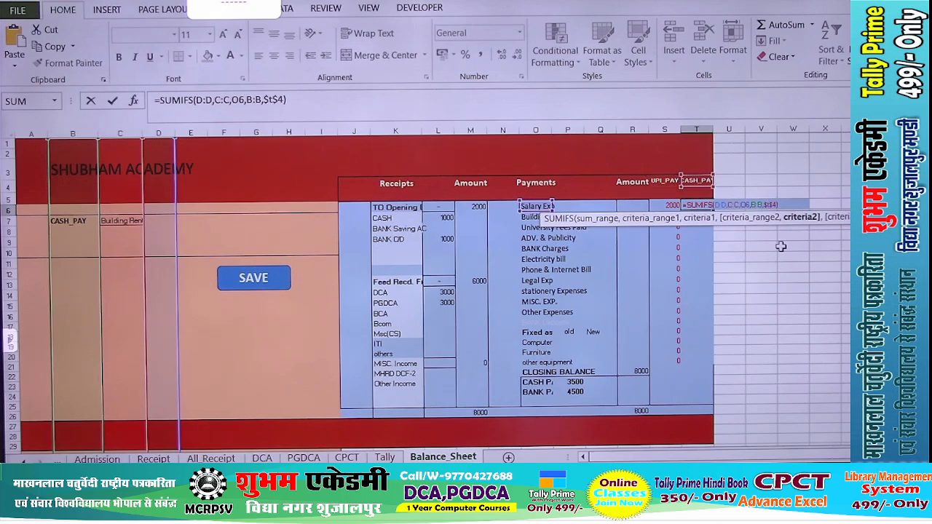
key("Return")
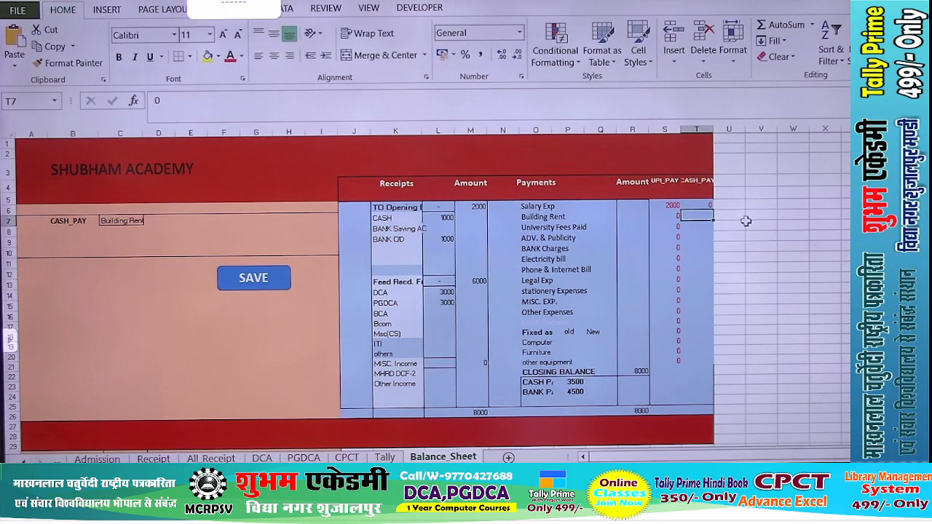
left_click(701, 206)
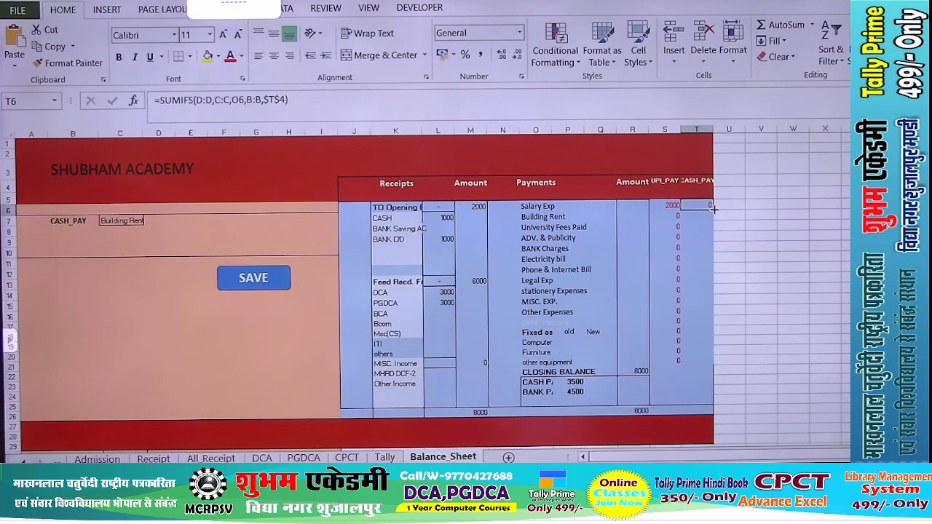
double_click(713, 209)
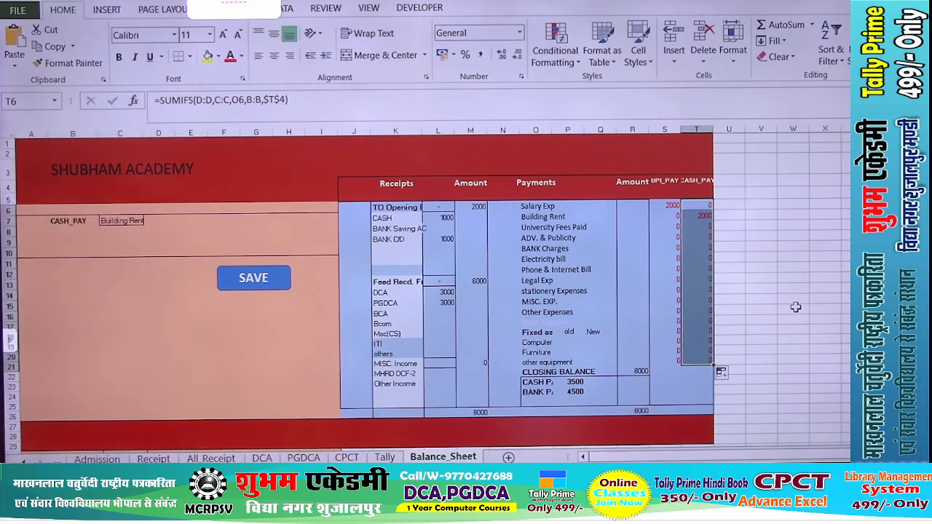
Step: Enter =S6+T6 in the Salary Exp Amount cell R6 to add its UPI and cash payments
left_click(636, 206)
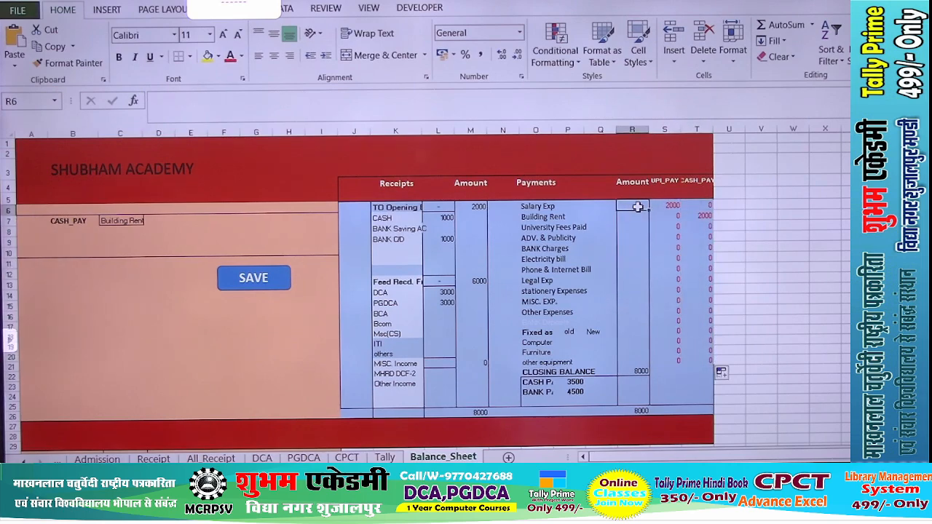
type("=")
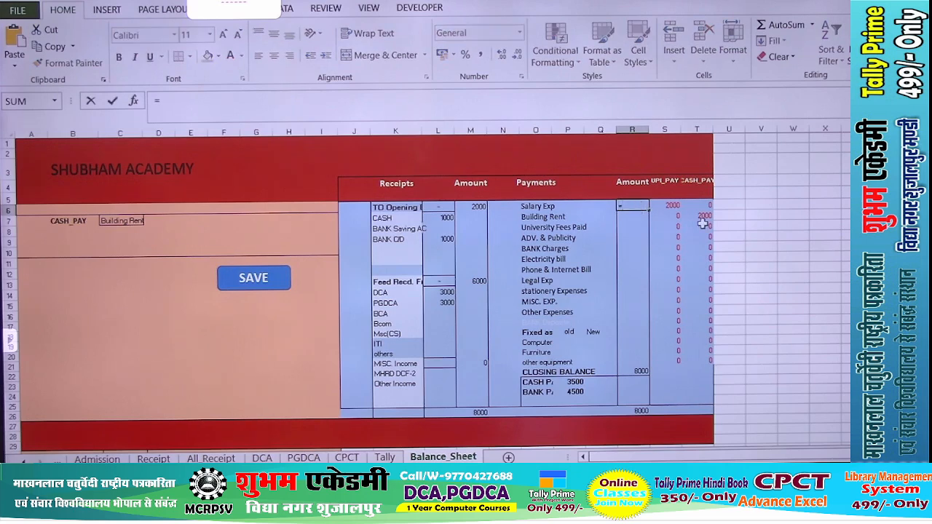
left_click(676, 203)
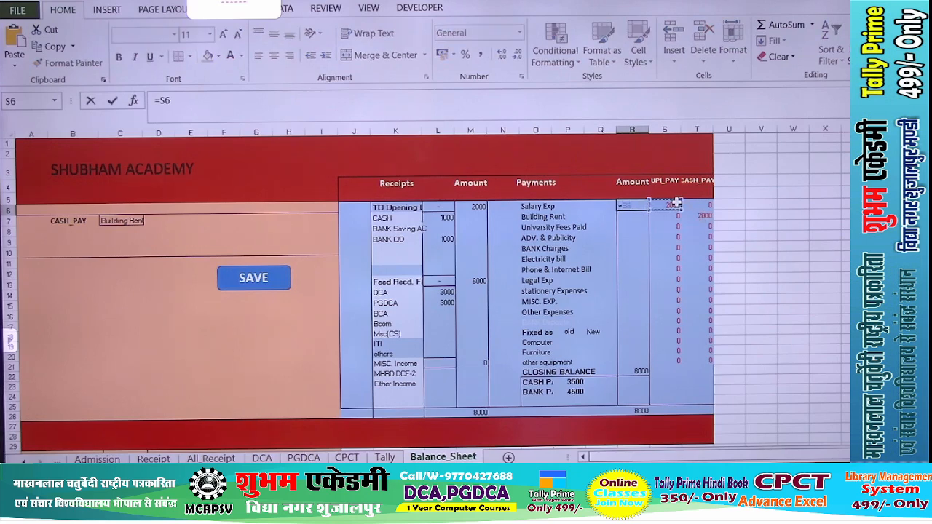
type("+")
left_click(697, 204)
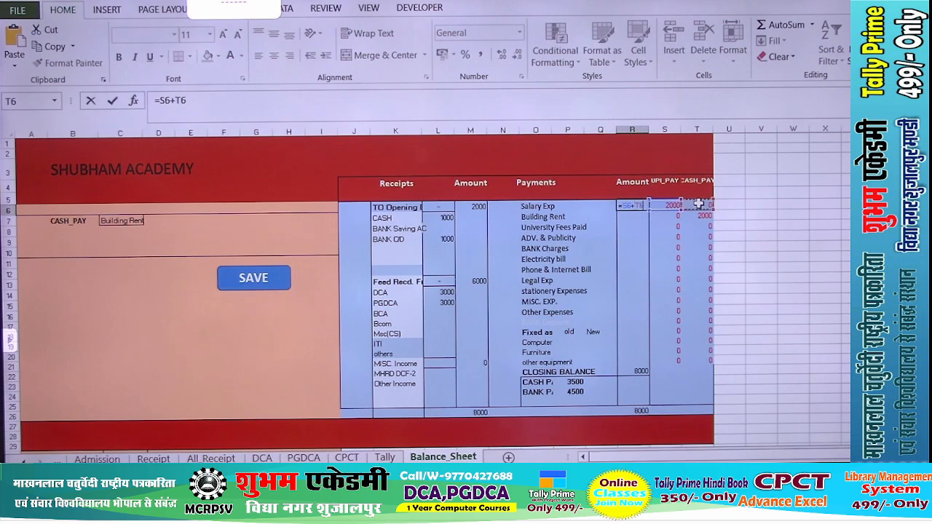
key("Return")
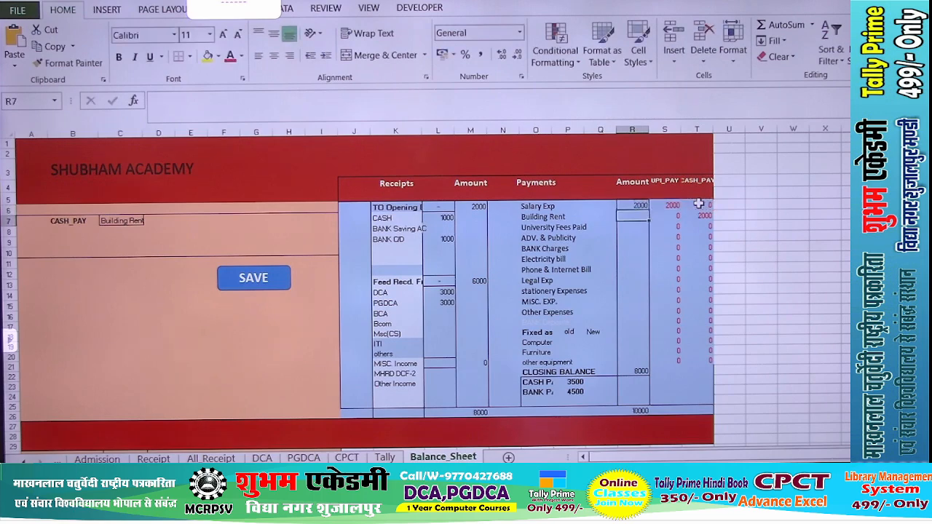
Step: Fill the R6 formula down the payments Amount column to R21 and remove the borders from the filled cells
left_click(632, 204)
left_click_drag(648, 211, 625, 363)
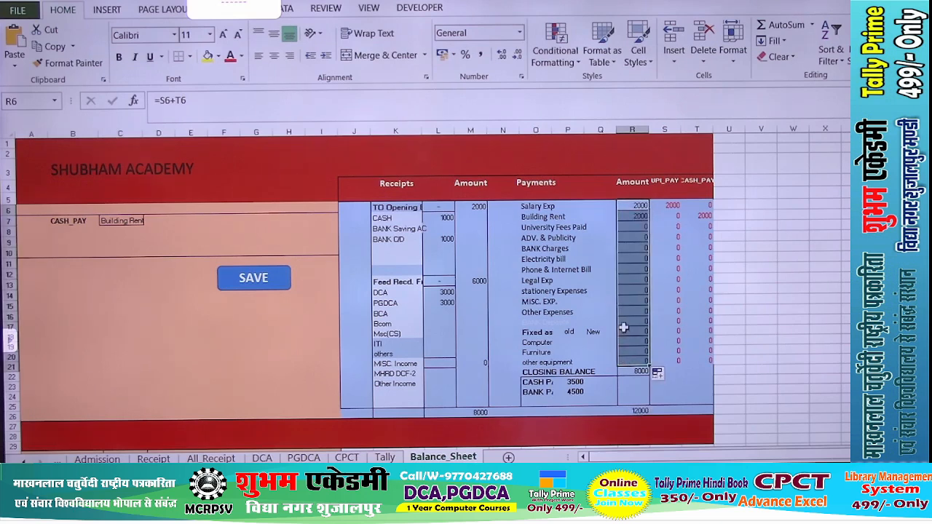
left_click(190, 57)
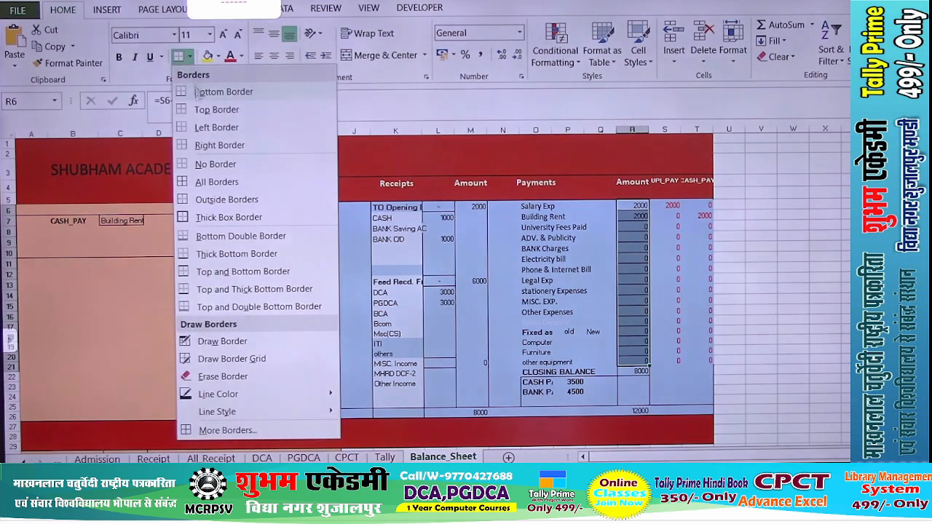
left_click(204, 159)
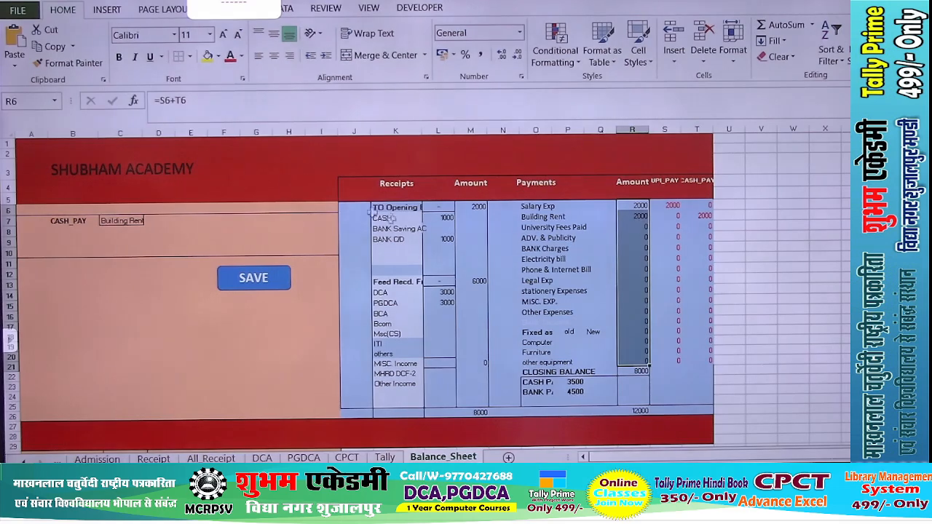
Step: Apply outside borders to the payments Amount cells R6:R21
left_click(189, 57)
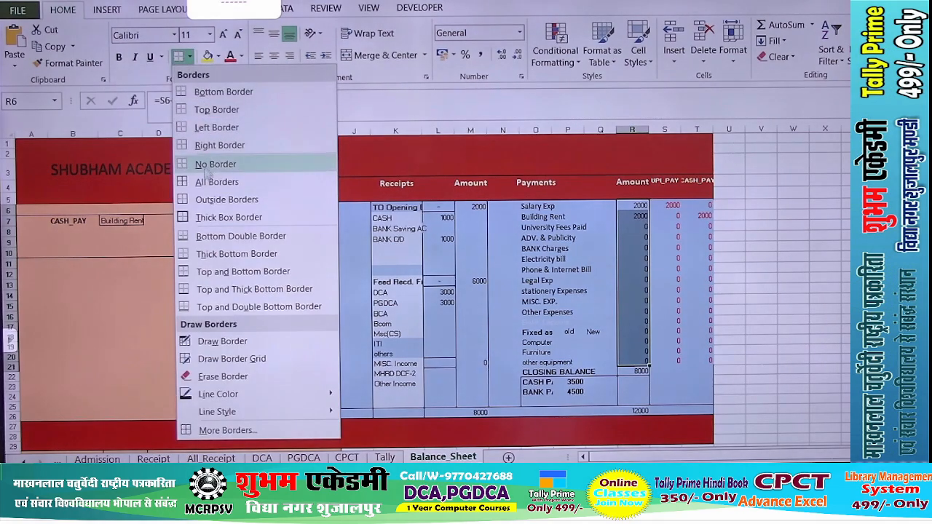
left_click(222, 199)
left_click(640, 289)
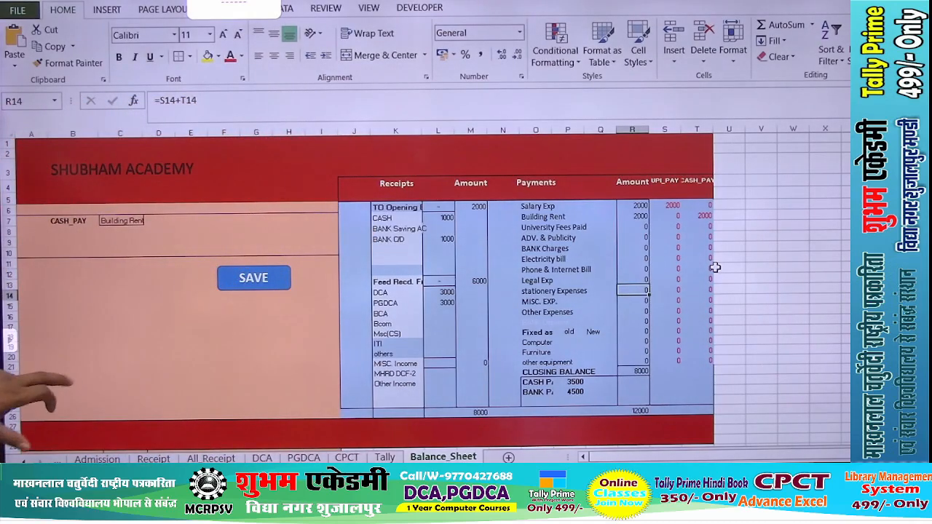
Step: Enter =SUM(S6:S16) in cell S5 to total the UPI_PAY column
scroll(715, 268, "down", 6)
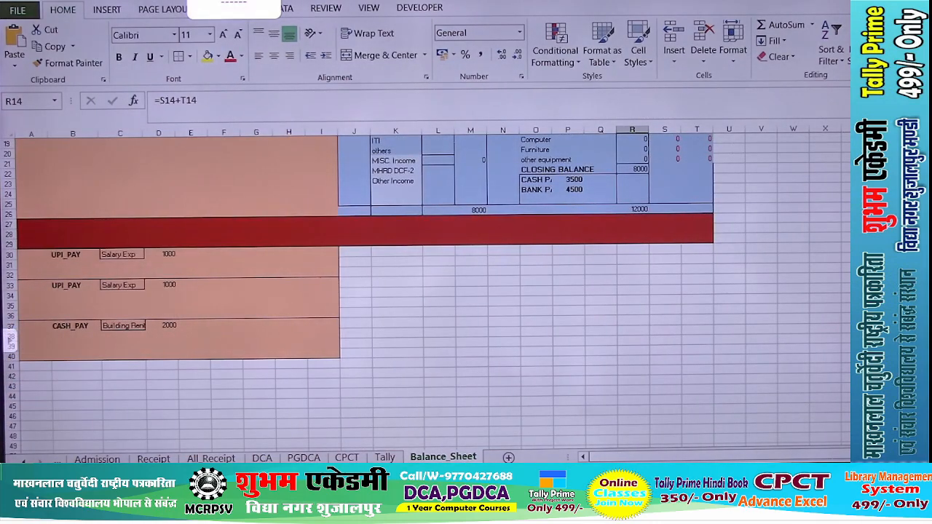
scroll(712, 196, "up", 5)
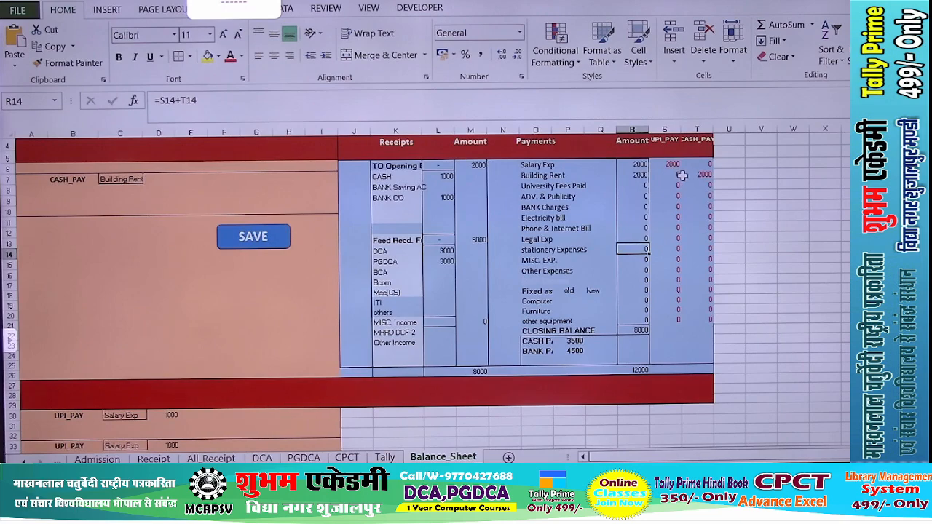
left_click(671, 152)
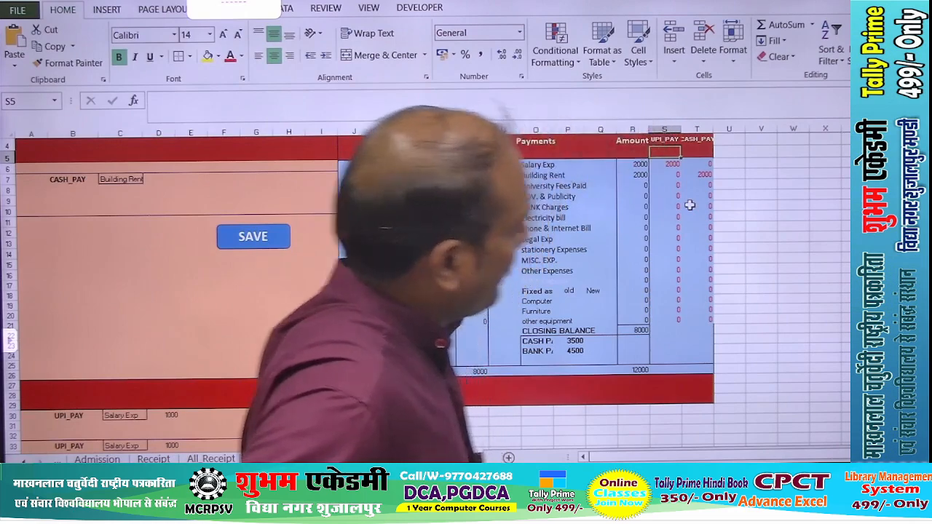
type("=sum")
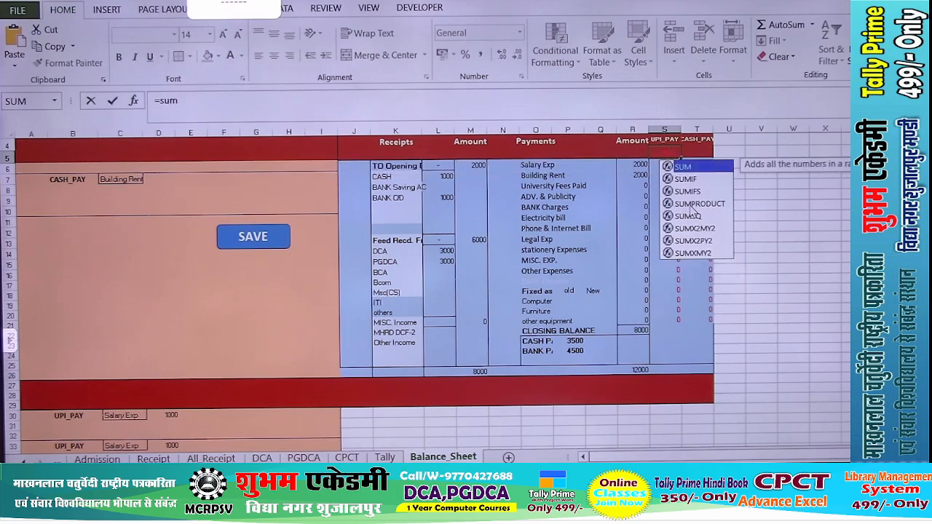
type("(")
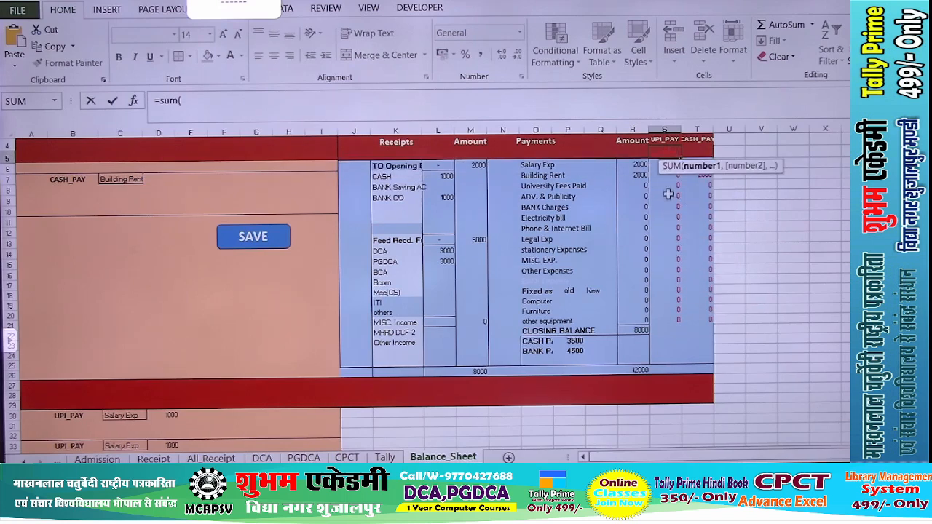
left_click(655, 166)
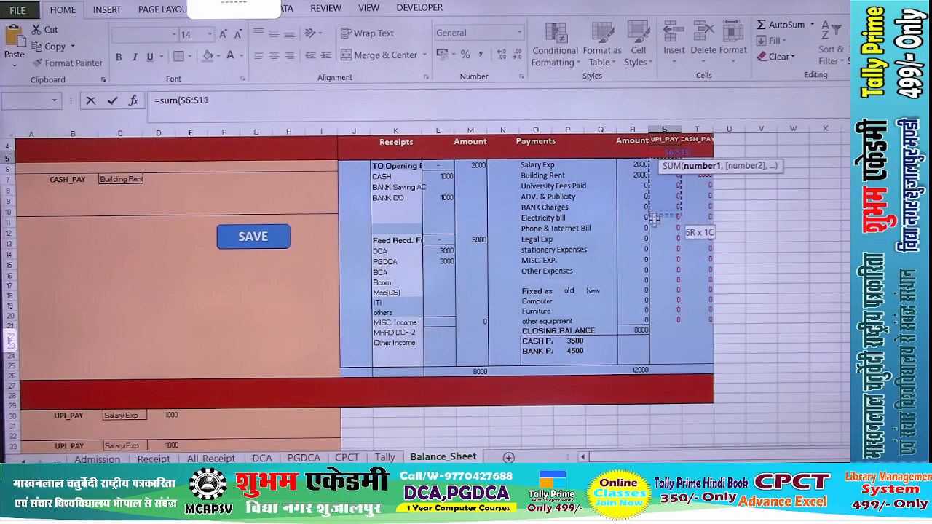
left_click_drag(655, 217, 667, 318)
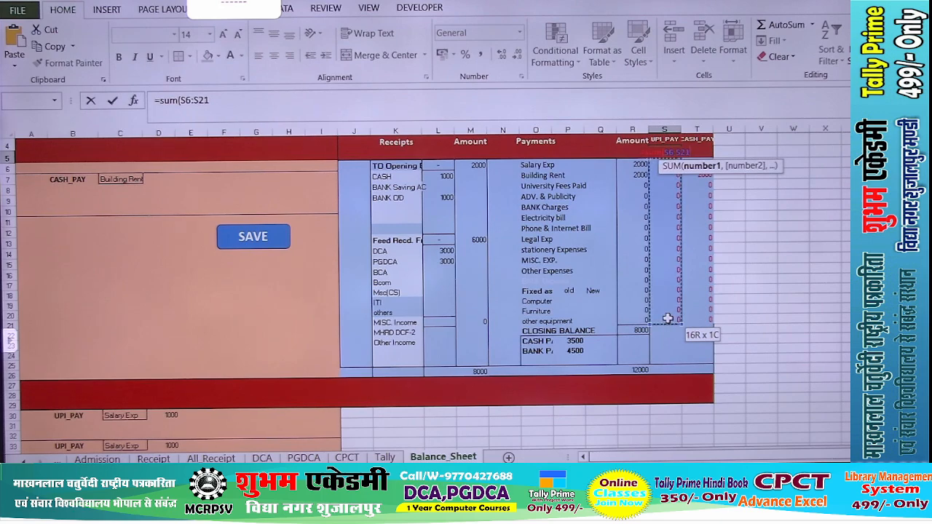
left_click_drag(667, 318, 669, 273)
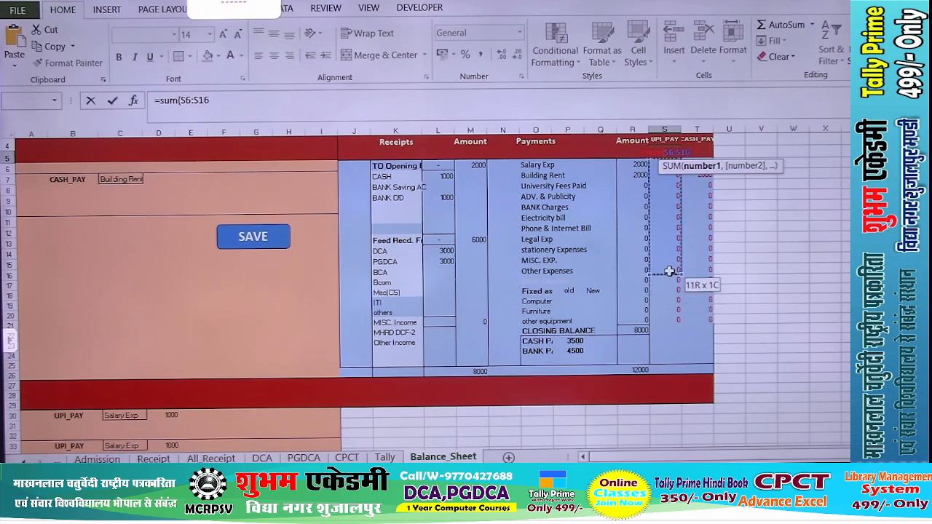
left_click_drag(669, 271, 669, 271)
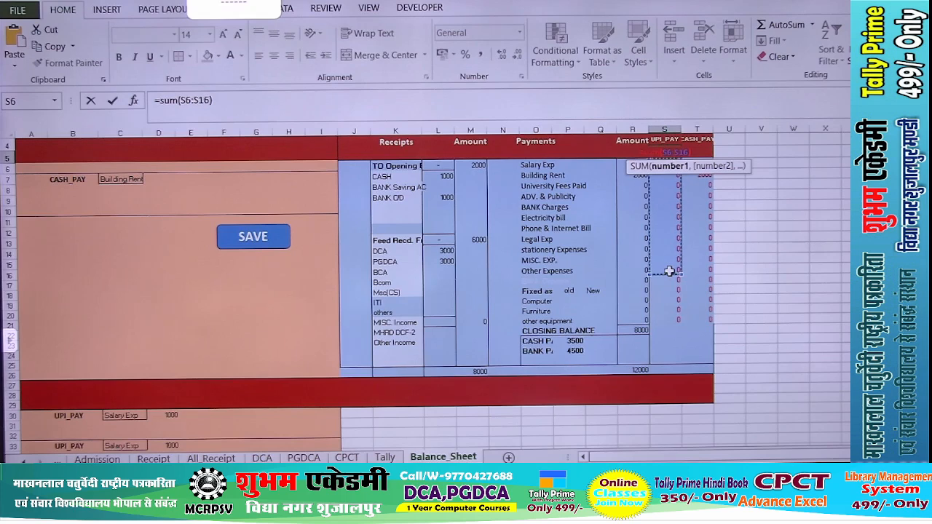
key("Escape")
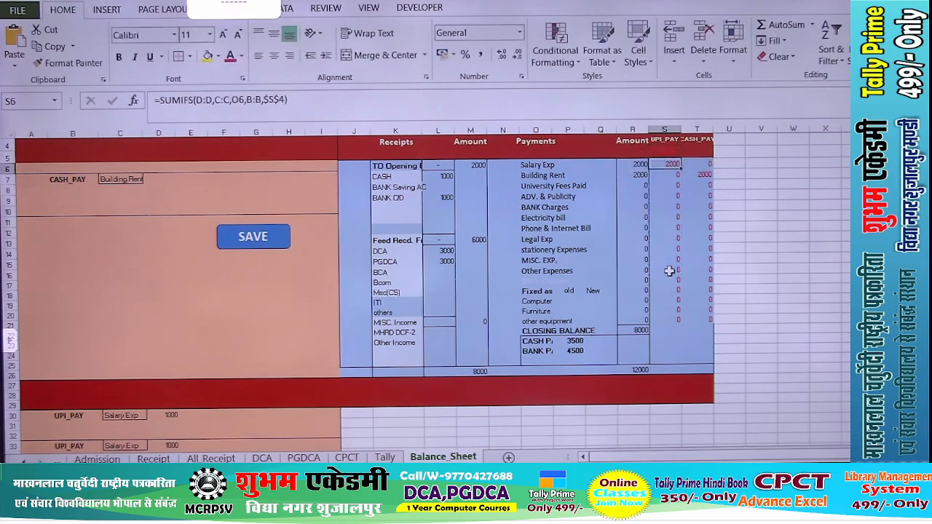
left_click(669, 149)
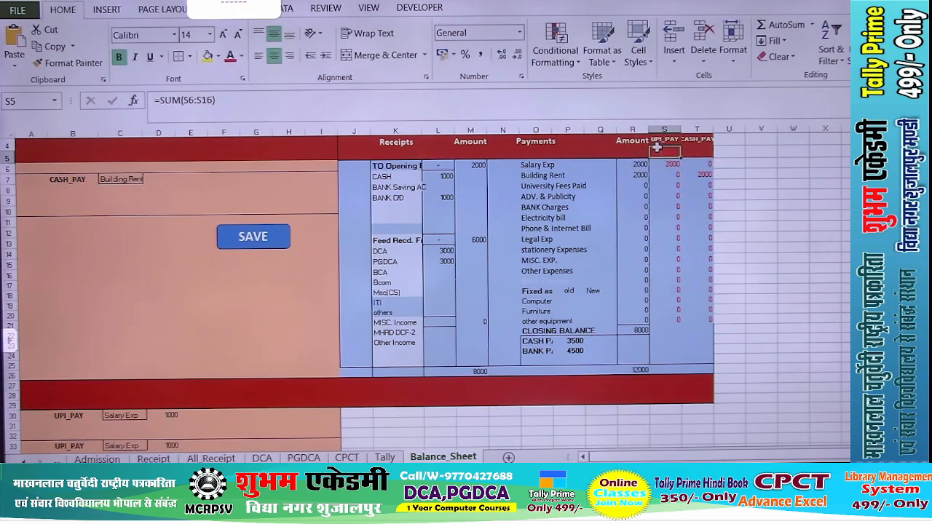
Step: Change the bank closing balance formula in P24 to =(L9+All_Receipt!R4)-S5 to deduct the UPI payments total
left_click(575, 351)
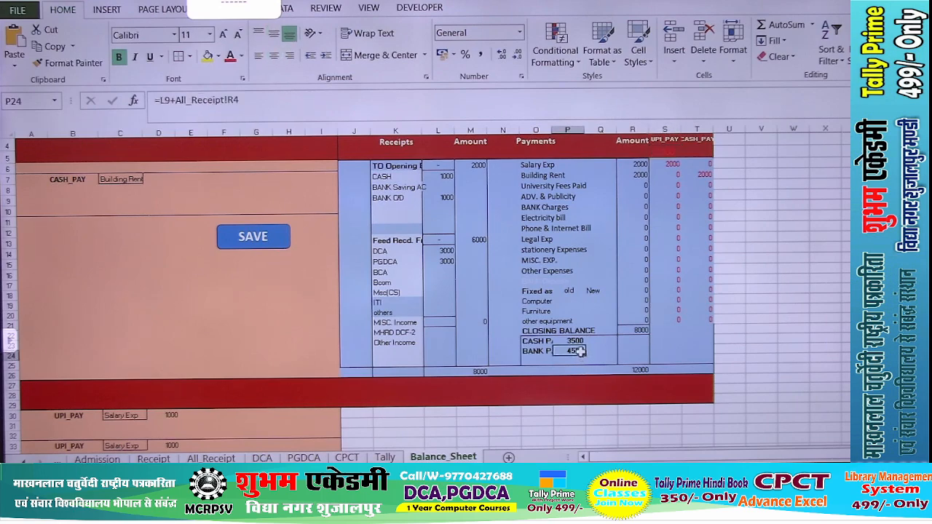
double_click(575, 351)
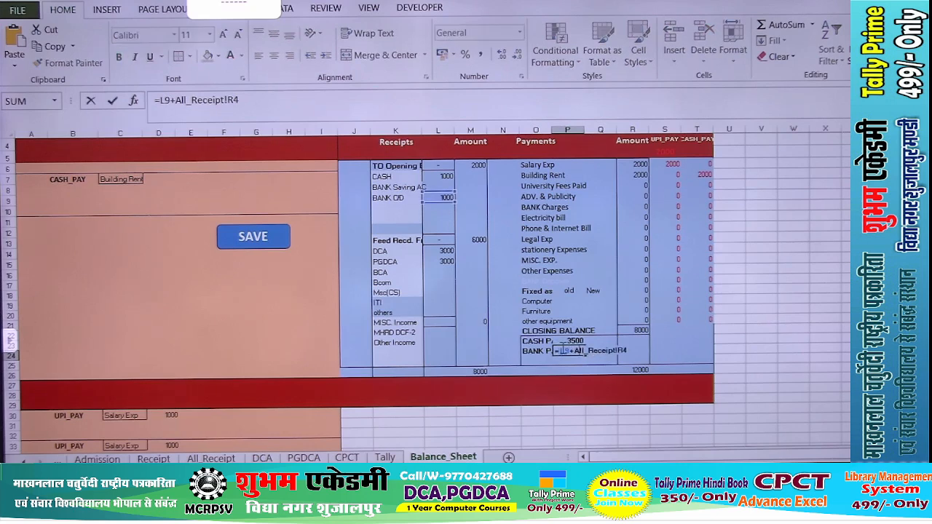
double_click(562, 351)
type("(")
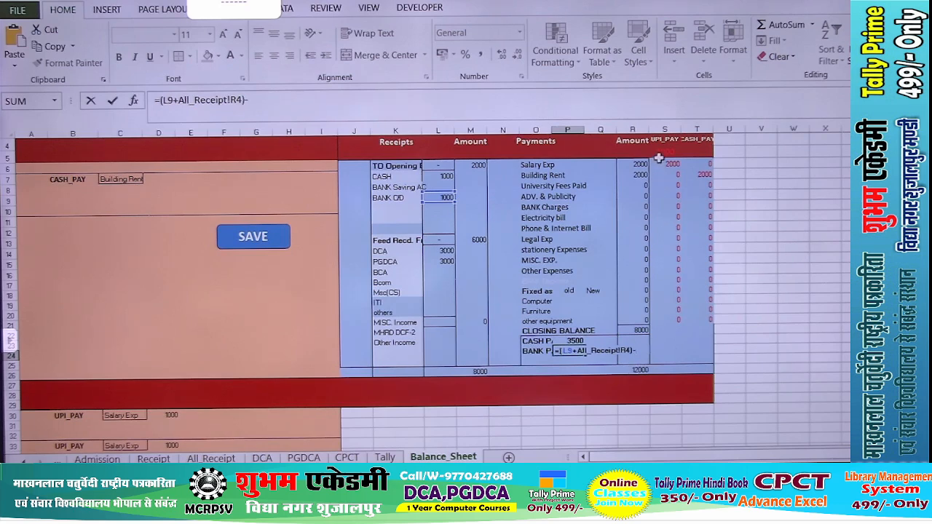
left_click(662, 154)
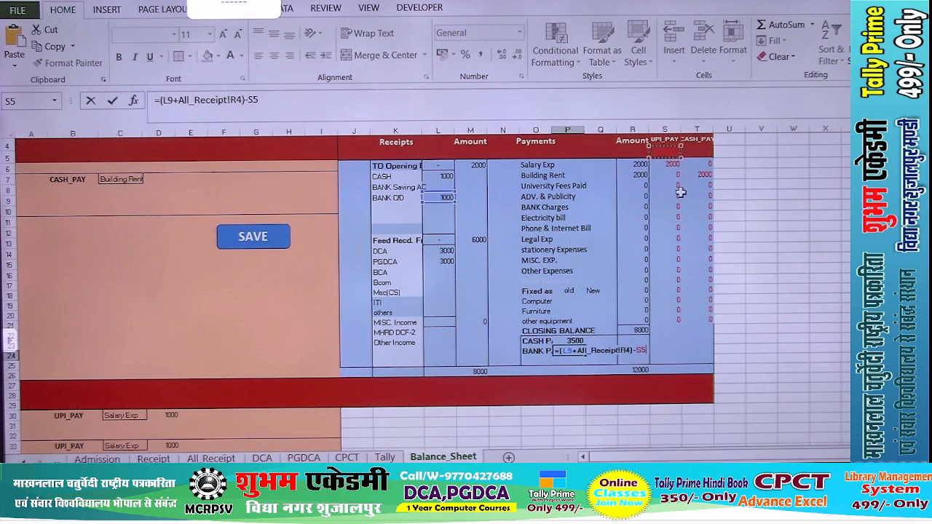
key("Return")
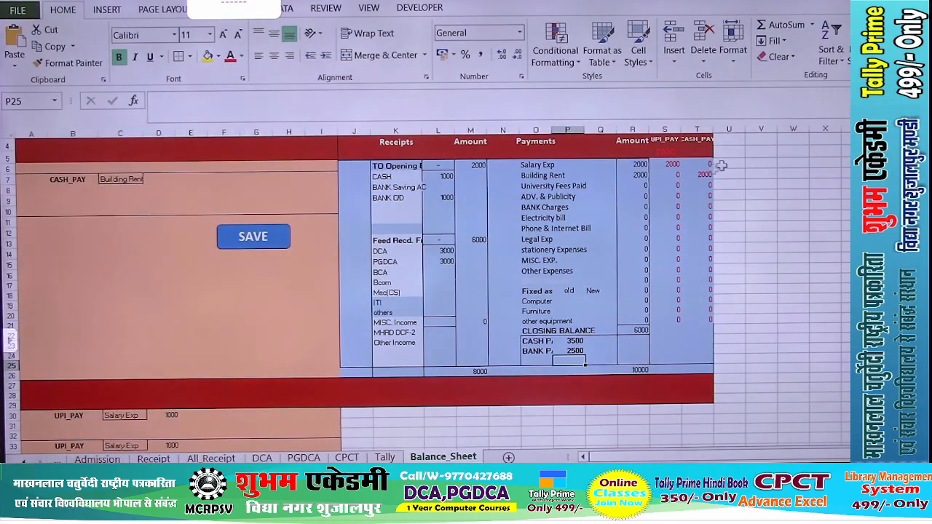
Step: Change the cash closing balance formula in P23 to =(L7+All_Receipt!R5)-T5 to deduct the cash payments
double_click(579, 341)
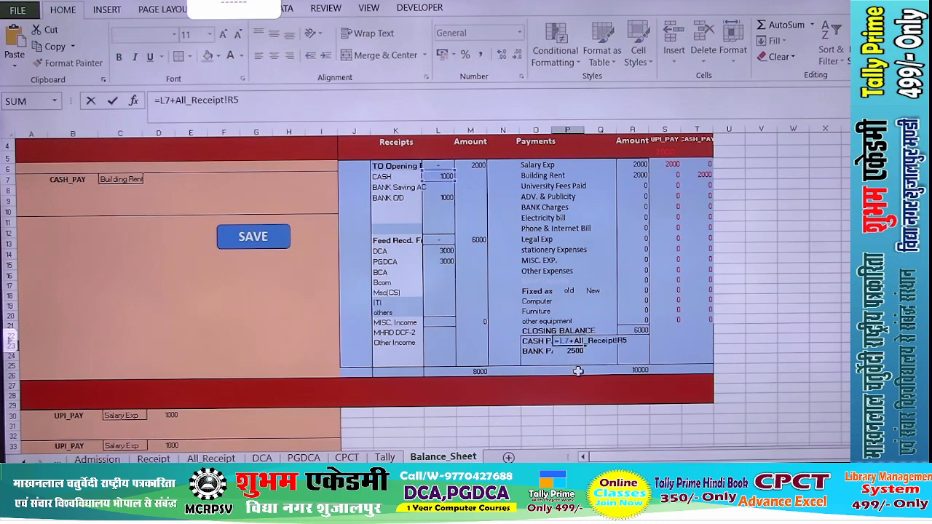
type("(")
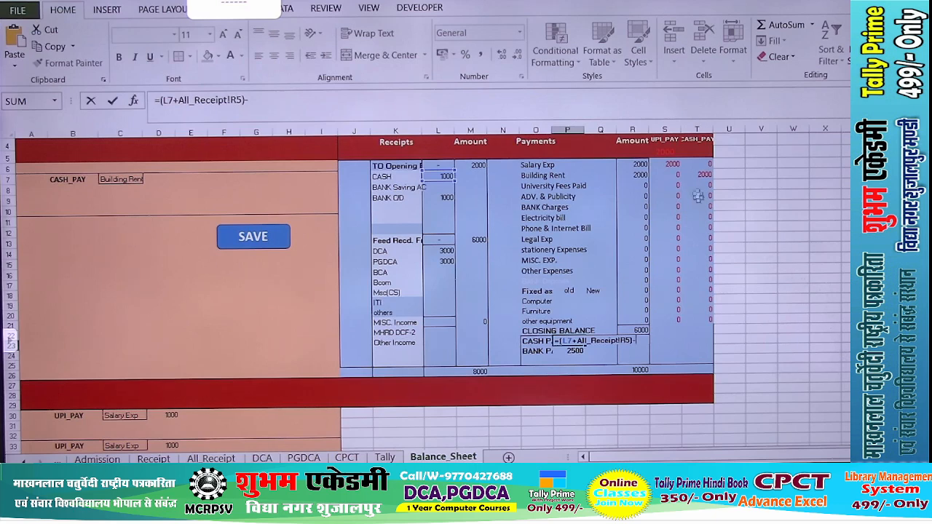
left_click(700, 154)
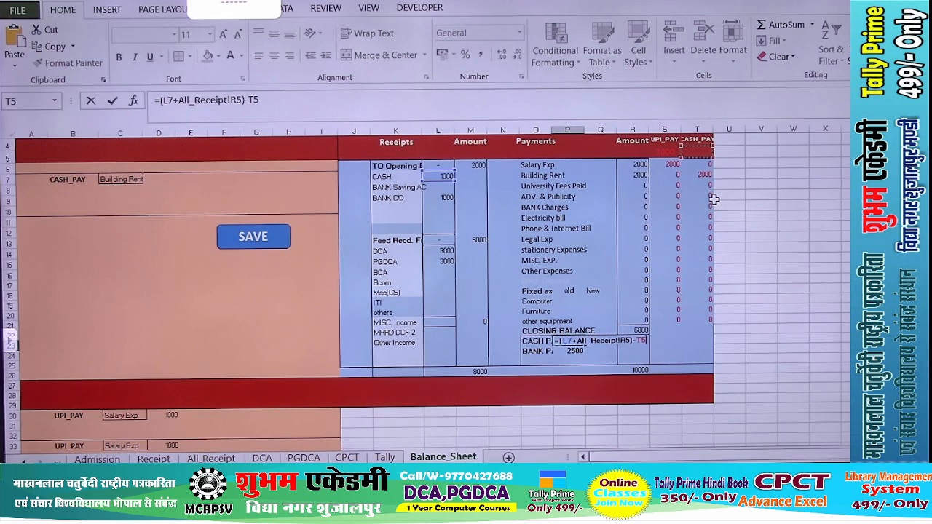
key("Return")
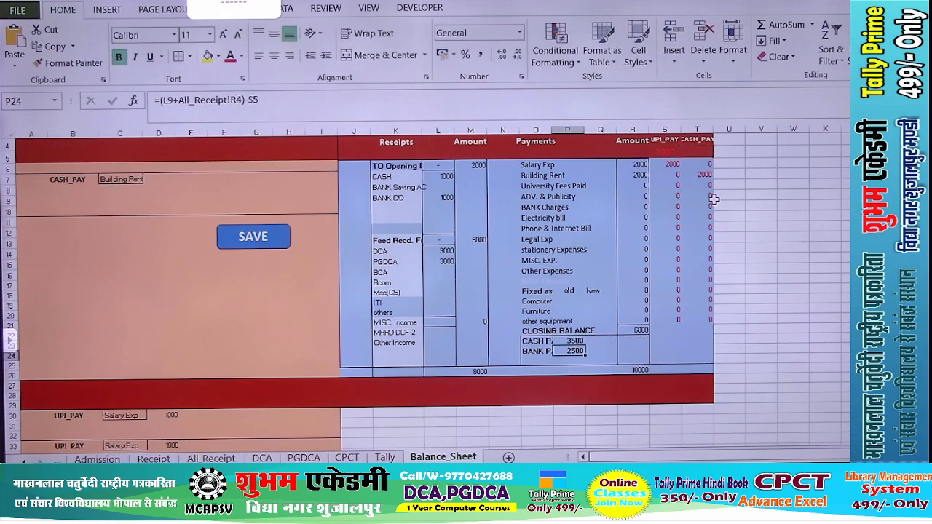
Step: Fill the S5 sum formula across to T5 to total the CASH_PAY column
left_click(675, 150)
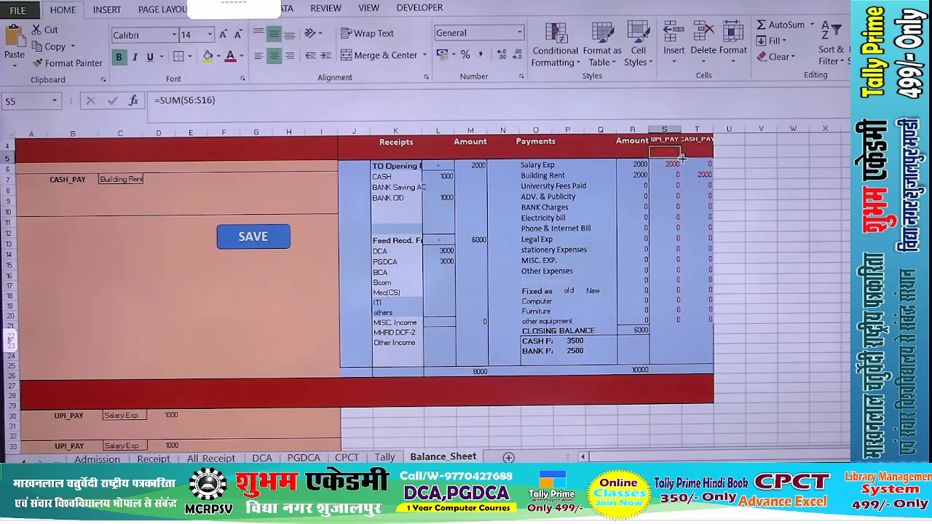
left_click_drag(682, 157, 700, 155)
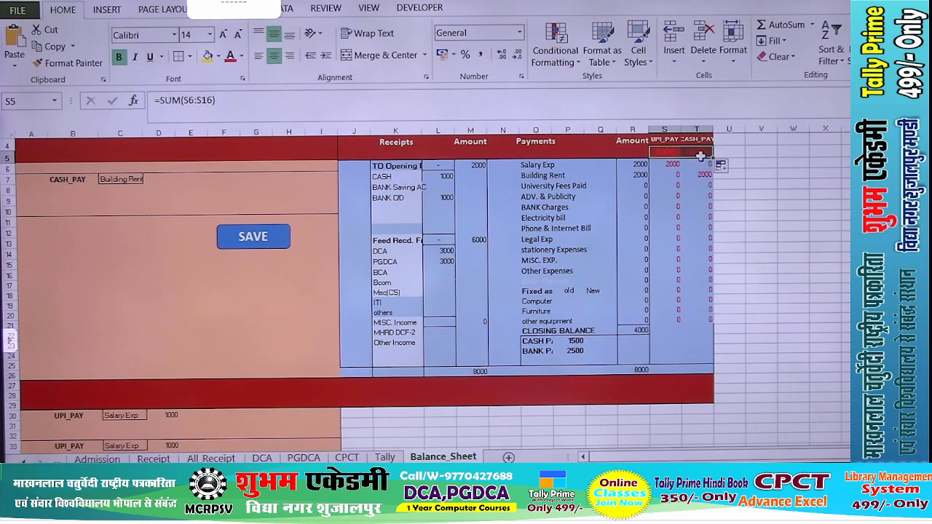
left_click(699, 153)
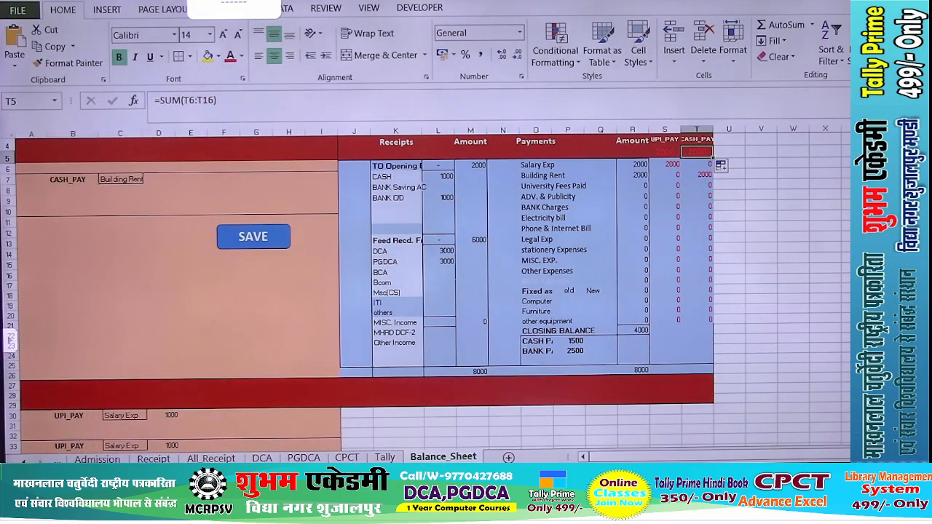
Step: Hide the UPI_PAY and CASH_PAY values in S6:T21 by setting their font to the light blue of the cell background
left_click(664, 269)
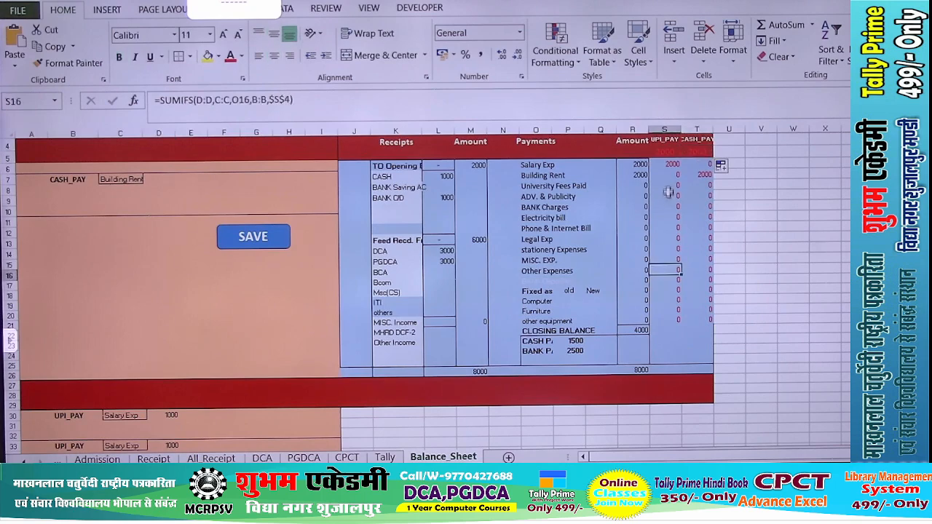
left_click_drag(673, 165, 701, 317)
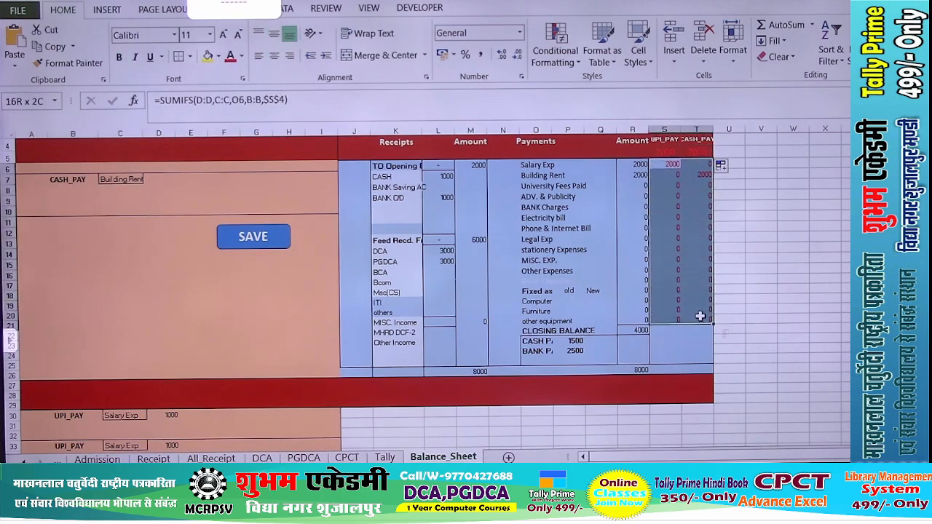
left_click(242, 56)
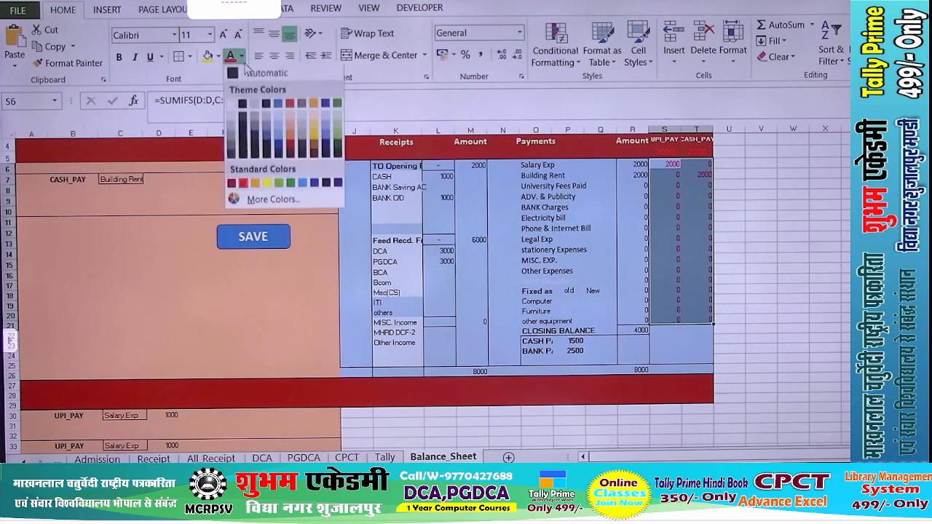
left_click(278, 122)
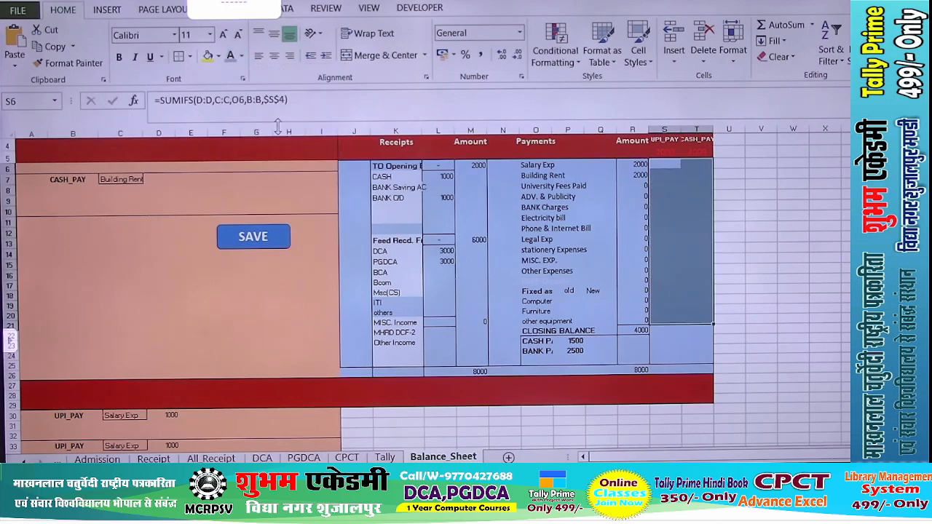
left_click(664, 216)
Step: Hide the column totals in S5:T5 by setting their font colour to the standard dark red
left_click_drag(664, 151, 690, 151)
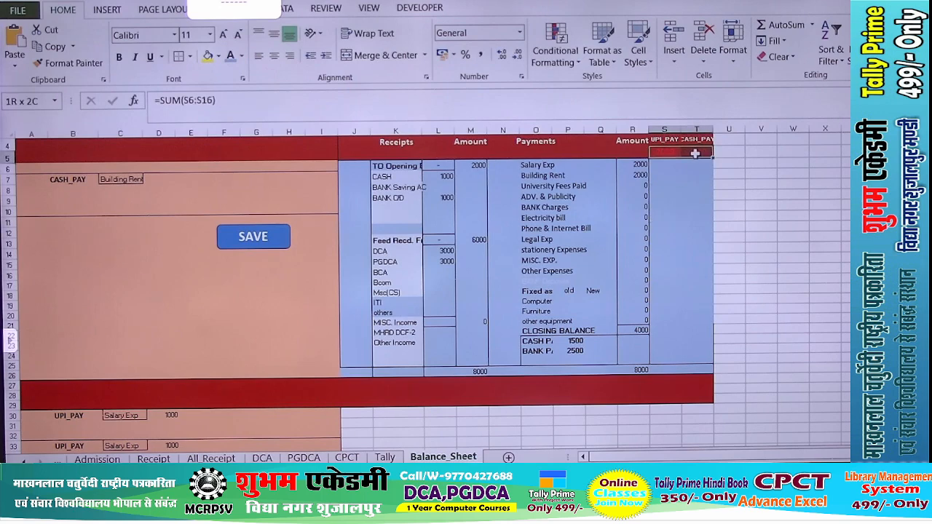
left_click(241, 56)
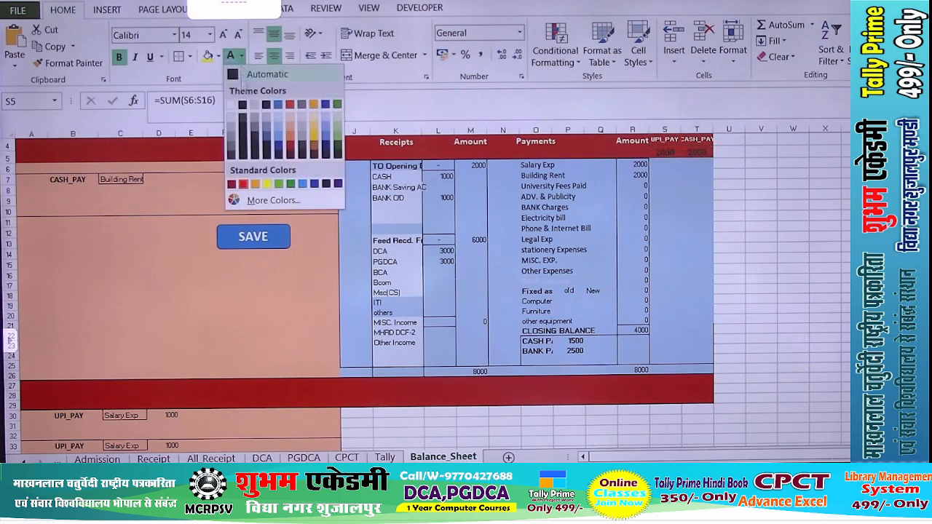
left_click(231, 184)
left_click(692, 238)
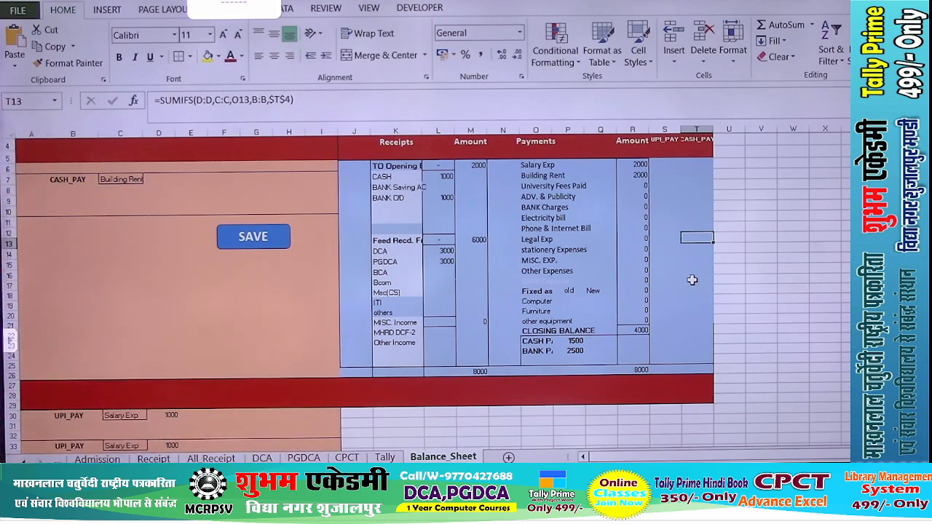
Step: On the Receipt sheet, enter 100 as the CASH_PAY amount in D9
left_click(153, 459)
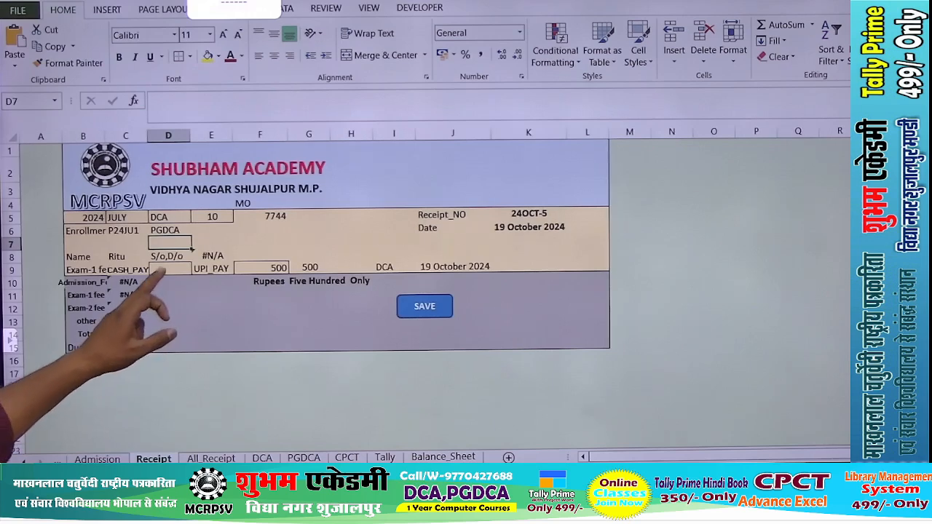
left_click(170, 269)
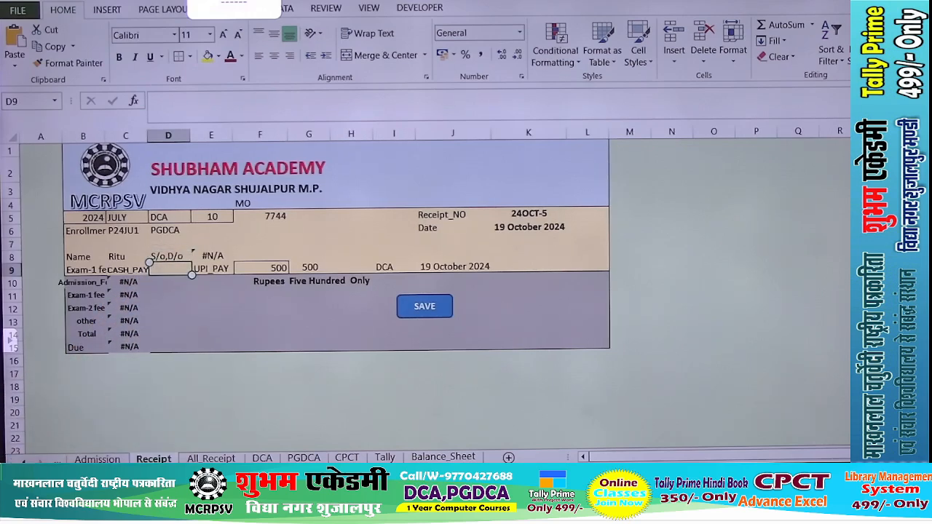
type("100")
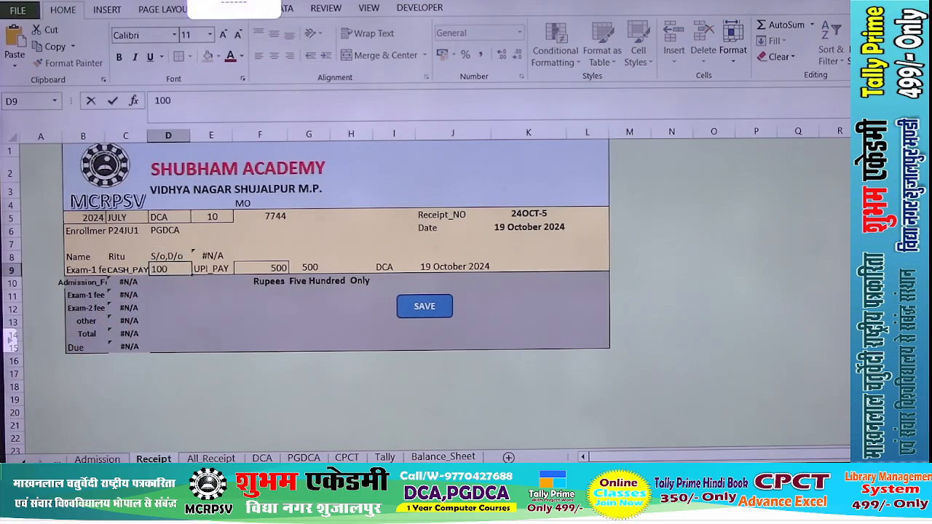
key("Return")
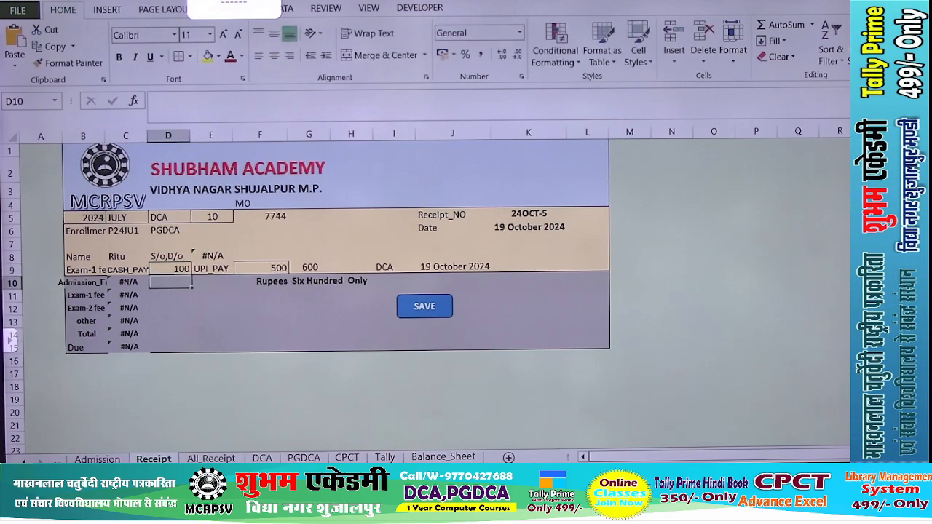
left_click(443, 456)
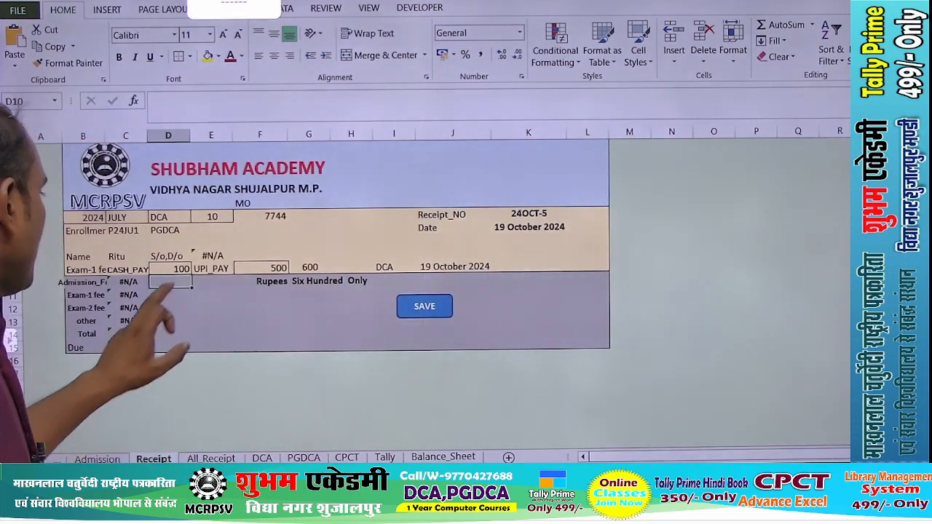
Step: Set the receipt's CASH_PAY amount in D9 to 1500 and save the receipt
left_click(171, 268)
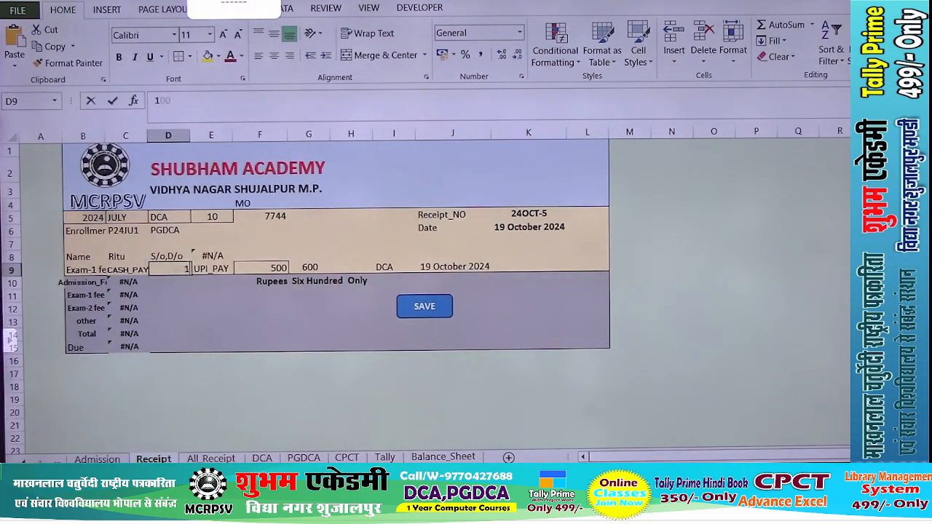
type("1500")
key("Tab")
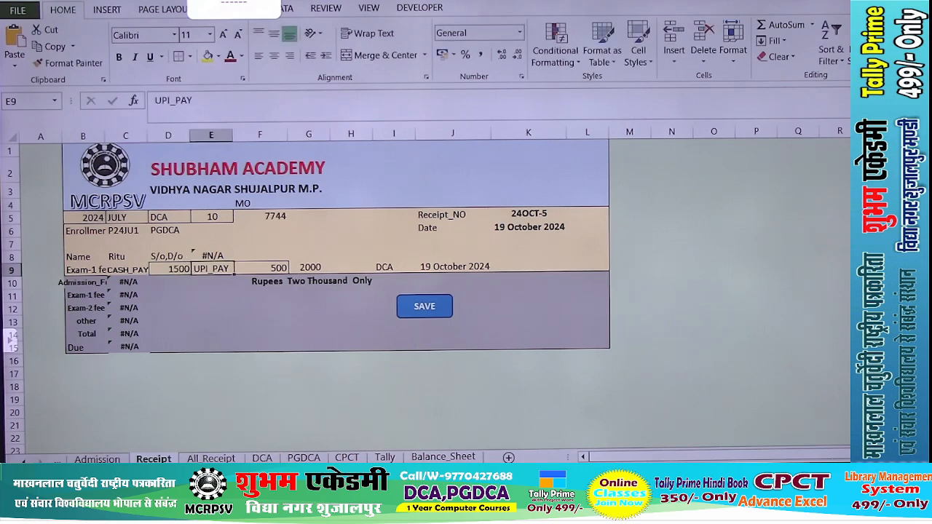
left_click(421, 307)
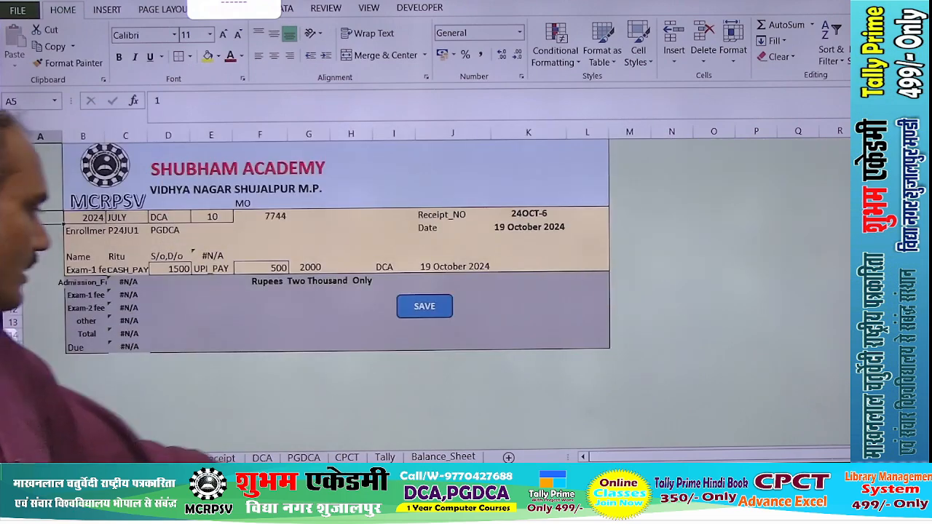
Step: On the Balance_Sheet sheet, enter 1000 in D7 for the CASH_PAY Building Rent payment and save it
left_click(437, 456)
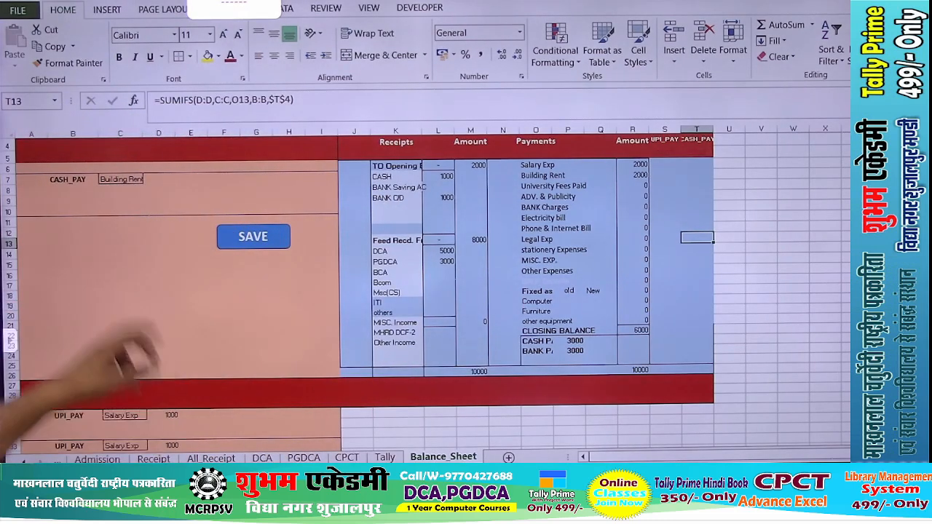
scroll(425, 291, "up", 1)
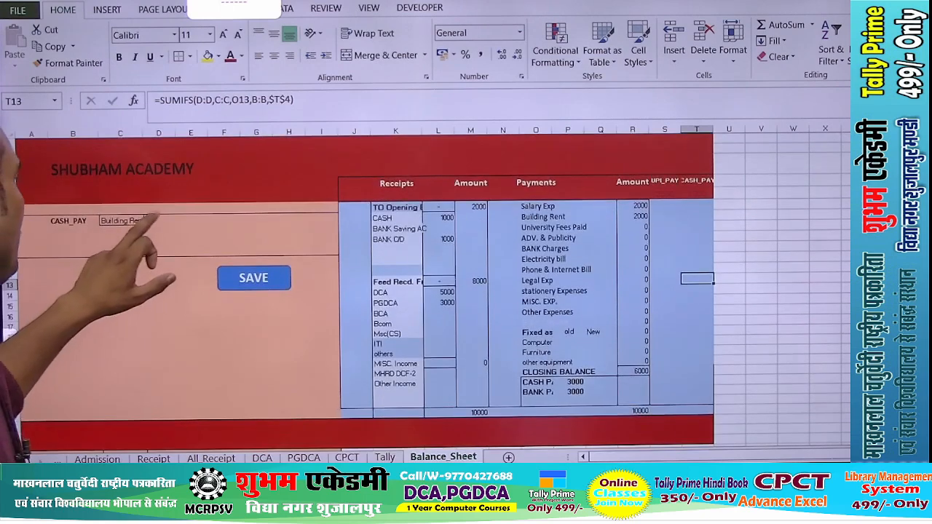
left_click(158, 221)
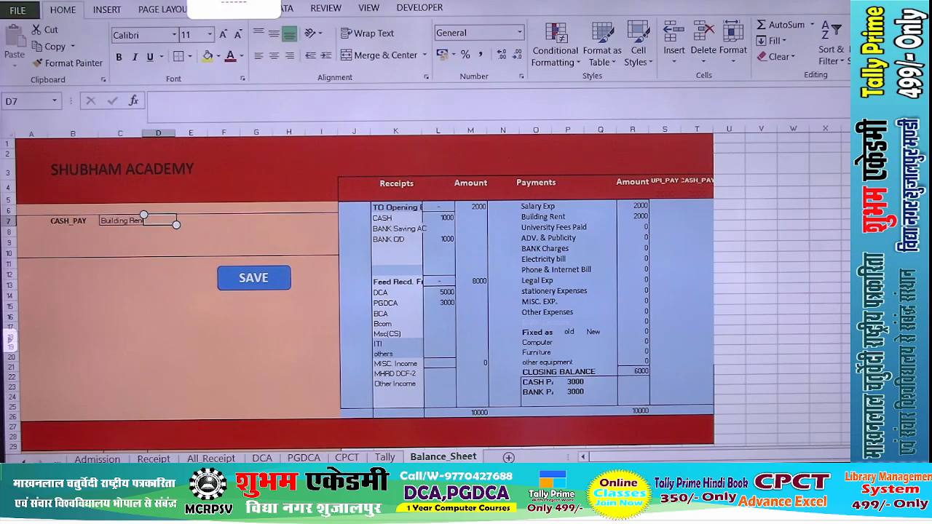
type("1000")
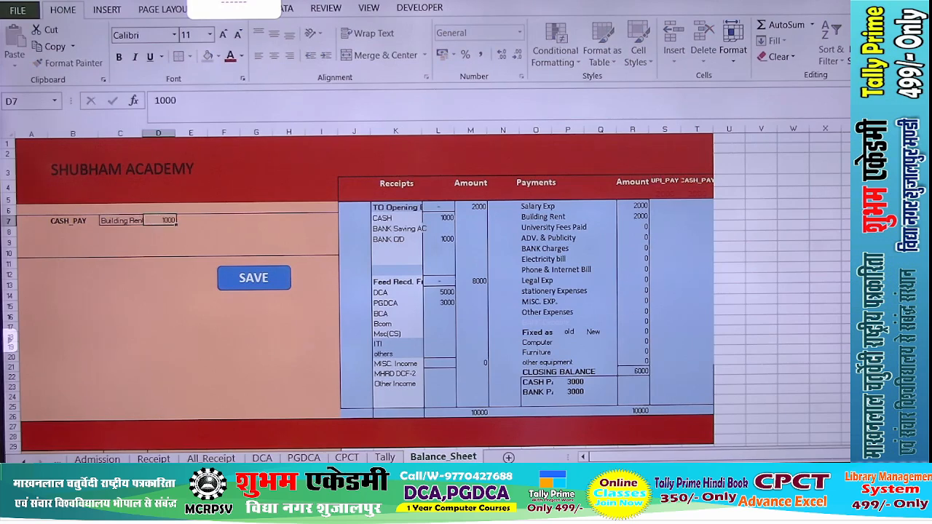
left_click(253, 277)
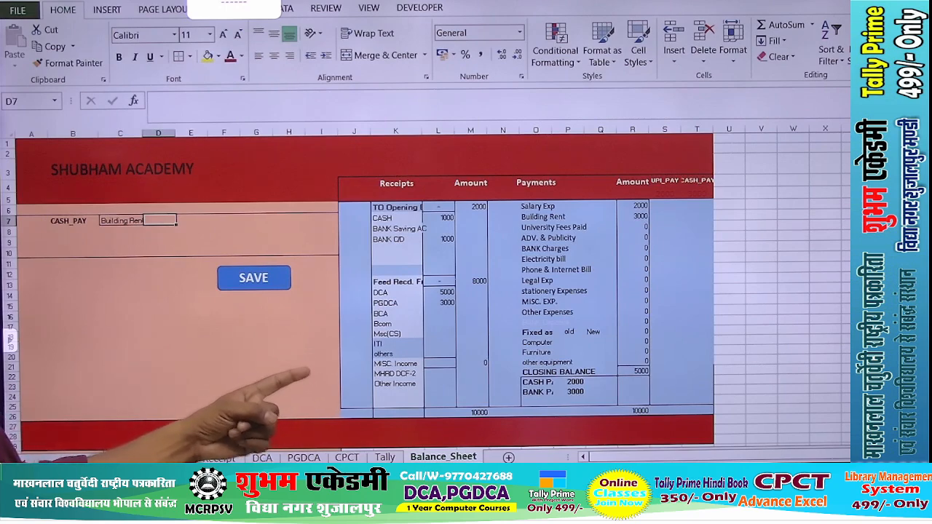
Step: Change the payment mode in B7 to UPI_PAY and the expense head in C7 to University Fees Paid
left_click(69, 221)
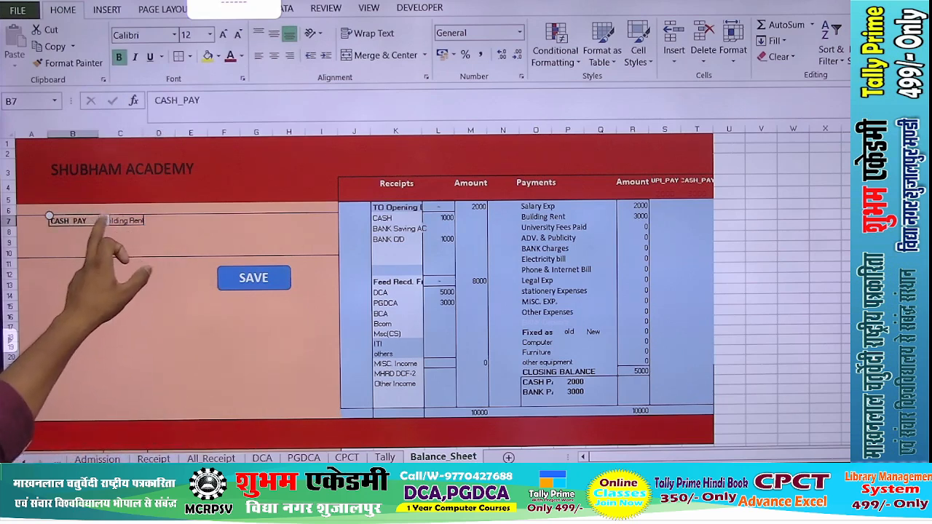
left_click(103, 220)
left_click(62, 229)
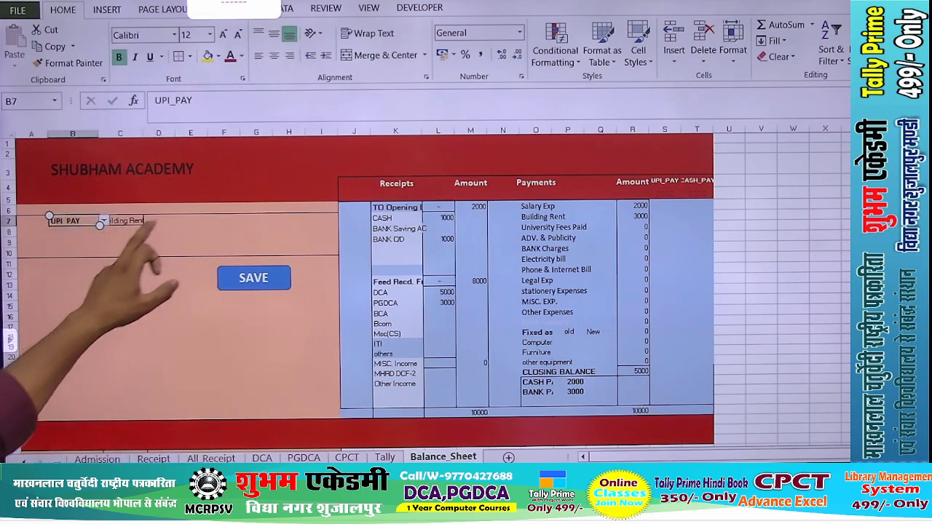
left_click(158, 220)
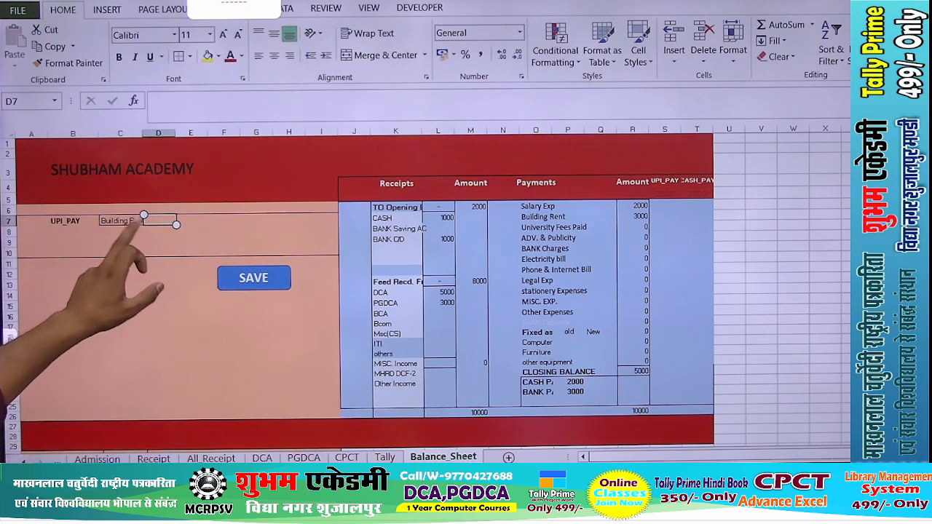
left_click(129, 220)
left_click(144, 221)
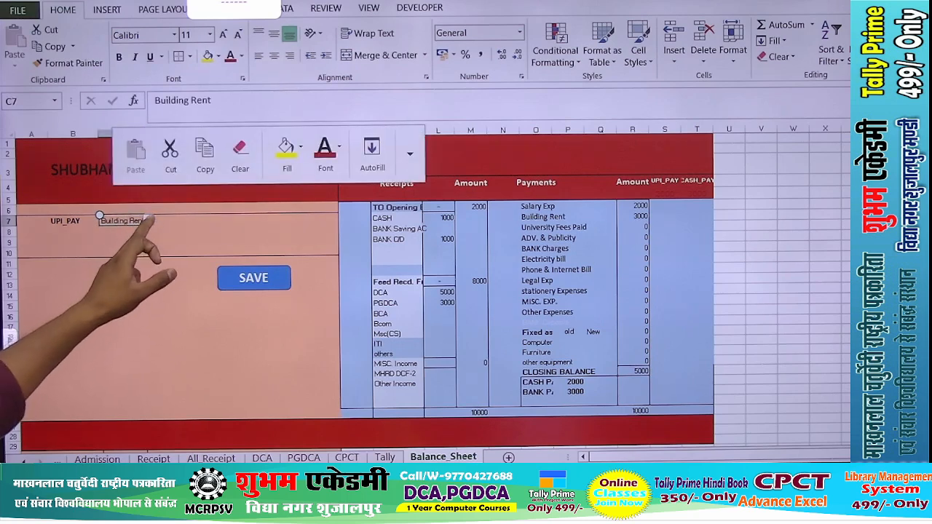
left_click(148, 220)
left_click(118, 237)
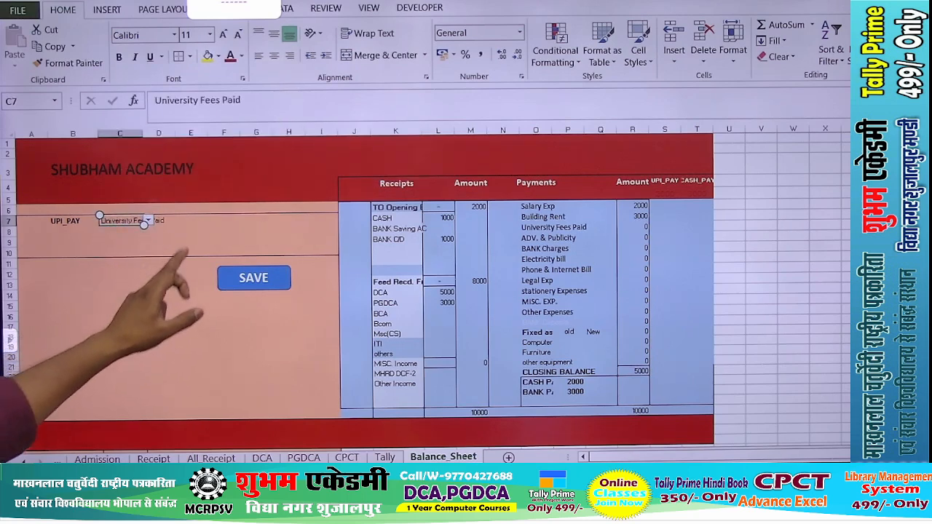
Step: Enter the payment amount 1000 in E7 and try to save the University Fees Paid entry
left_click(191, 221)
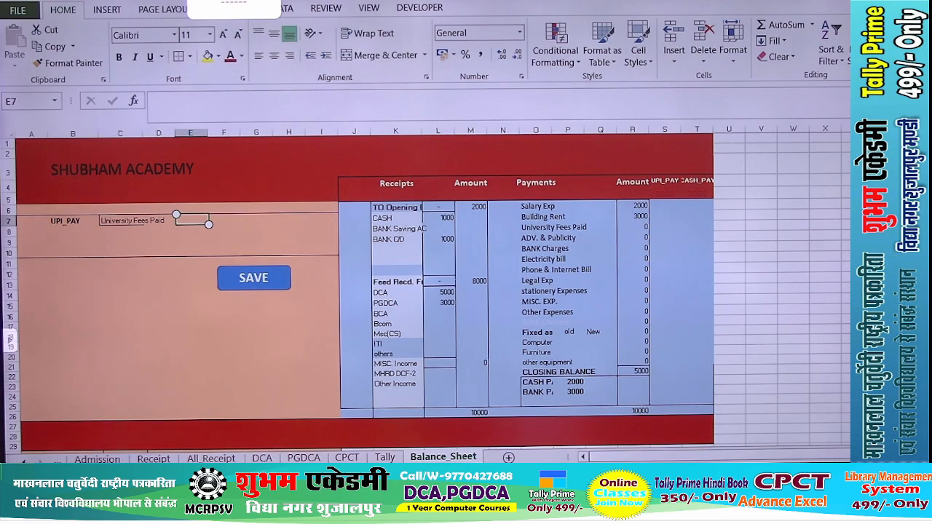
type("1000")
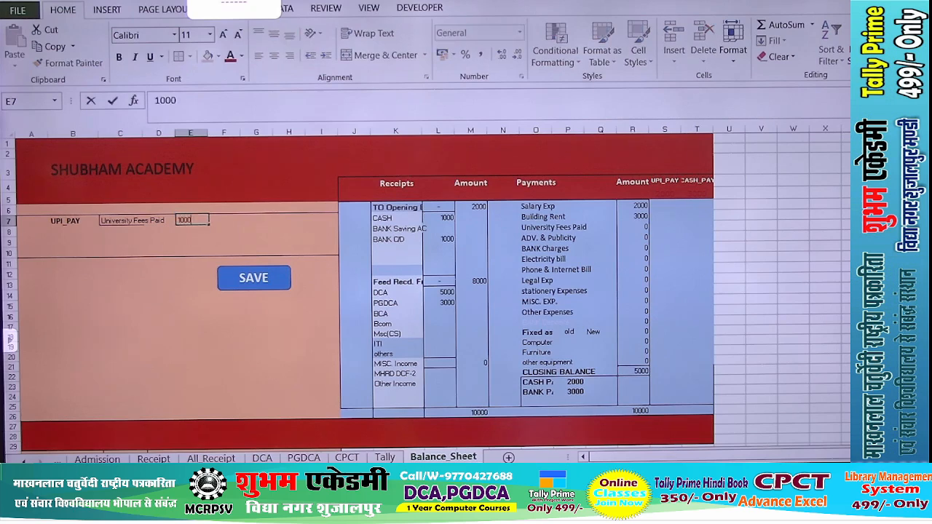
left_click(248, 279)
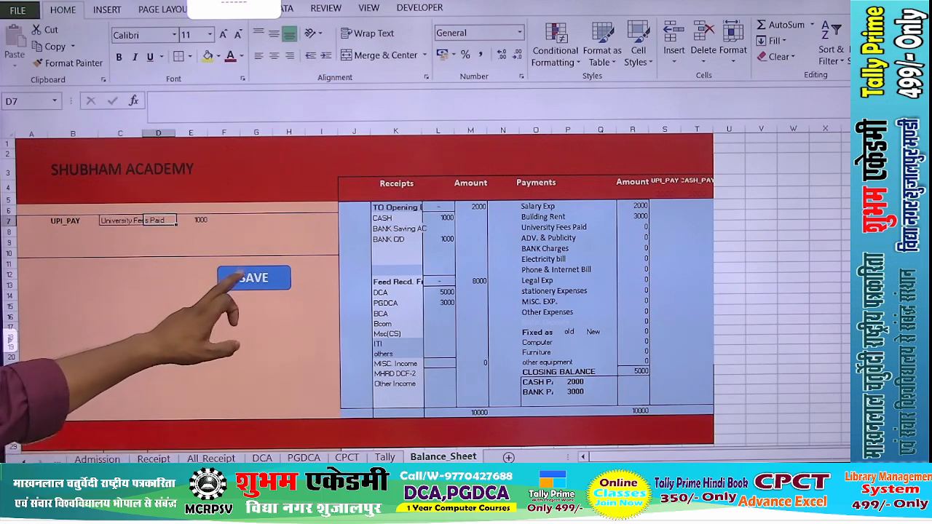
left_click(234, 277)
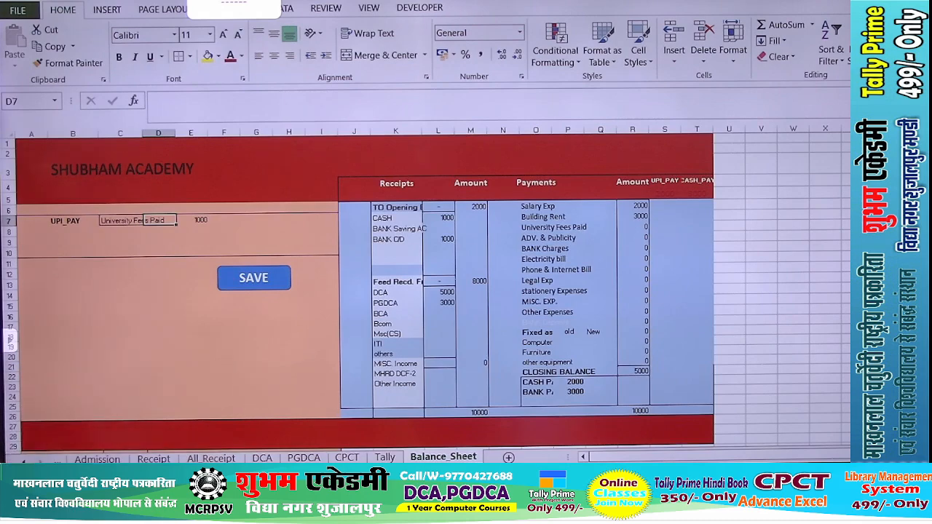
left_click(127, 218)
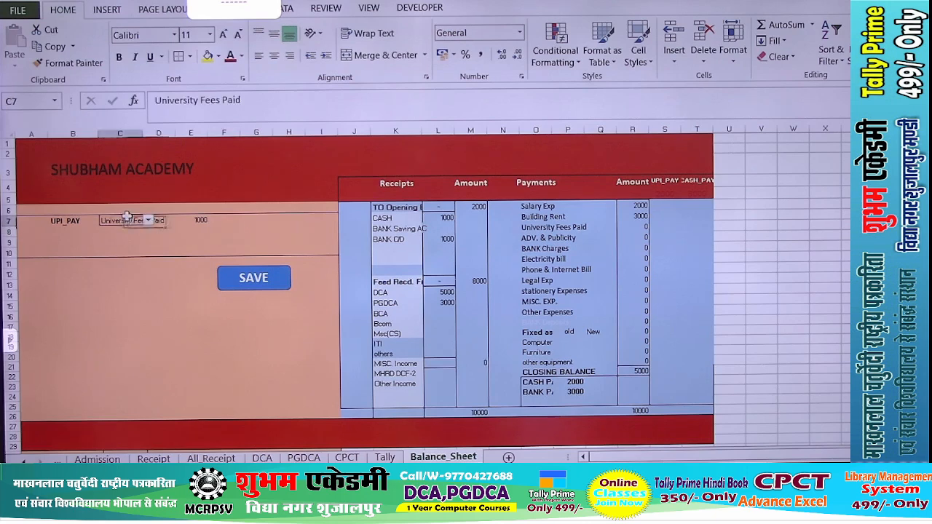
left_click(246, 284)
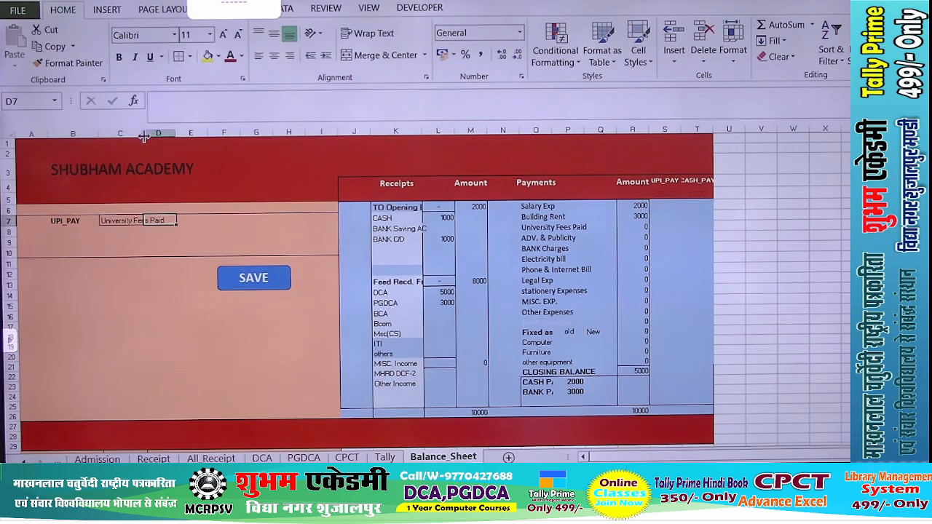
Step: Widen column C to fit the University Fees Paid text and set the font of amount cell D7 to standard red
left_click_drag(143, 136, 209, 137)
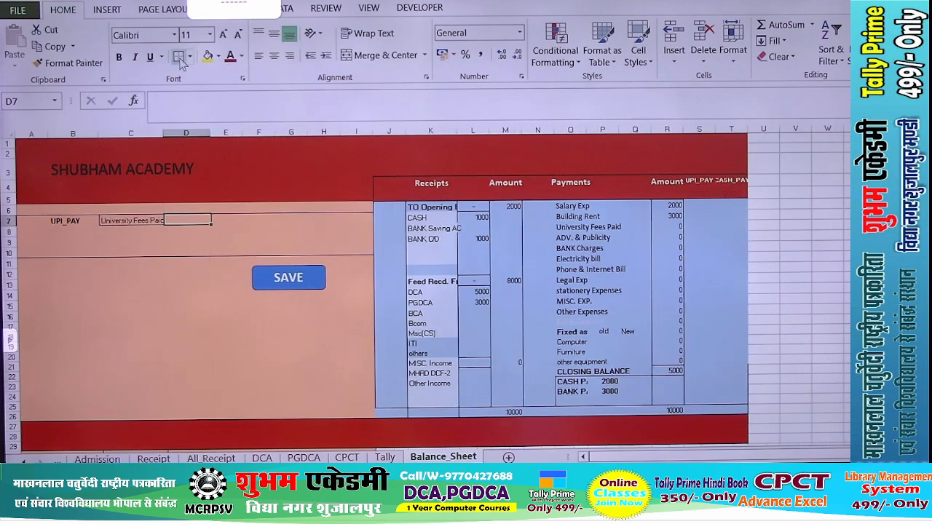
left_click(230, 287)
left_click(241, 56)
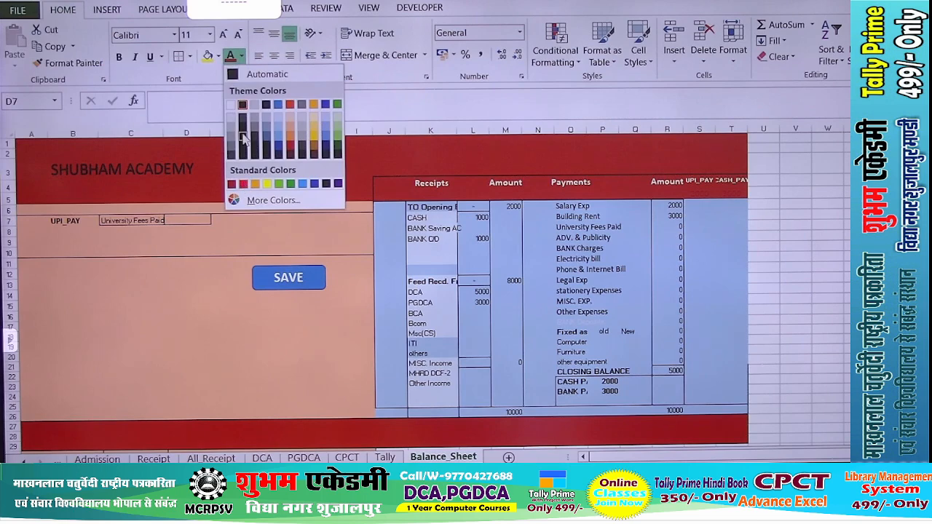
left_click(244, 184)
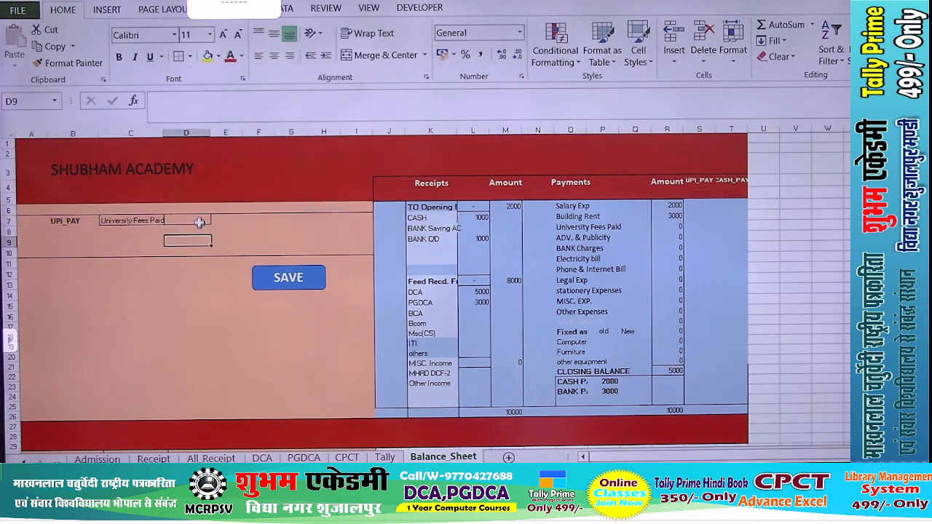
Step: Enter 1000 in D7 as the UPI_PAY amount for University Fees Paid and save the payment
type("1000")
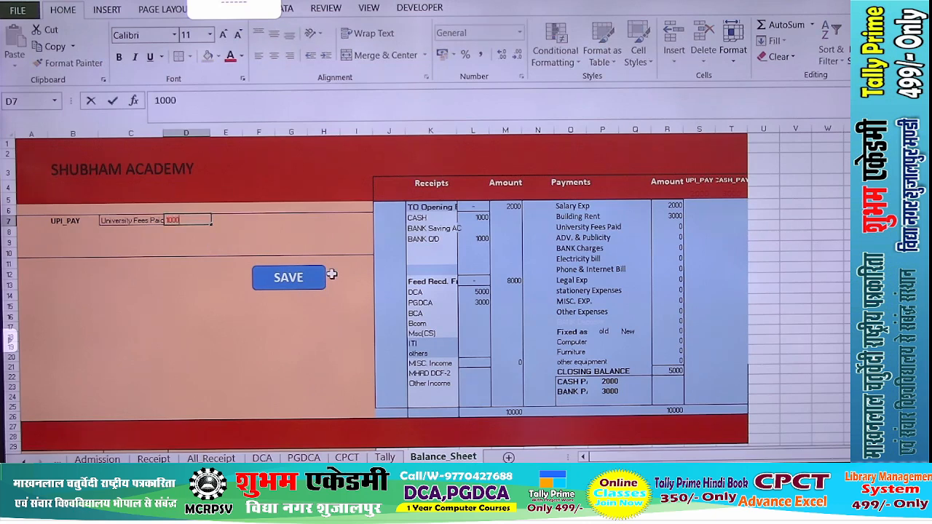
key("Return")
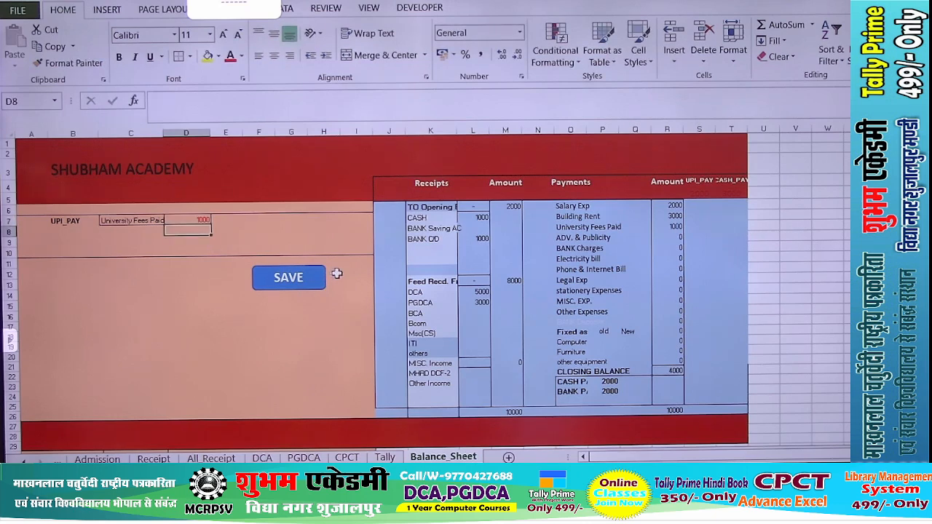
left_click(290, 288)
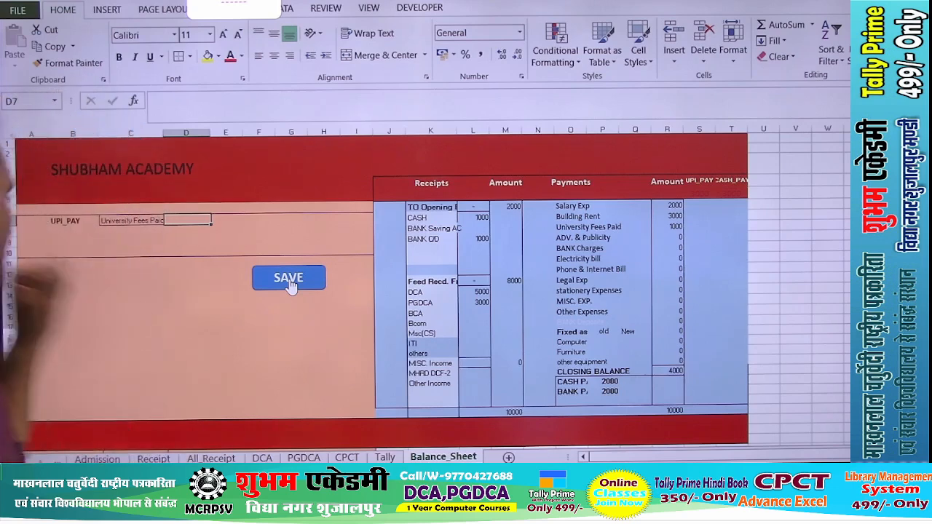
Step: Change the expense head in C7 to BANK Deposite and the payment mode in B7 to CASH_PAY
left_click(131, 220)
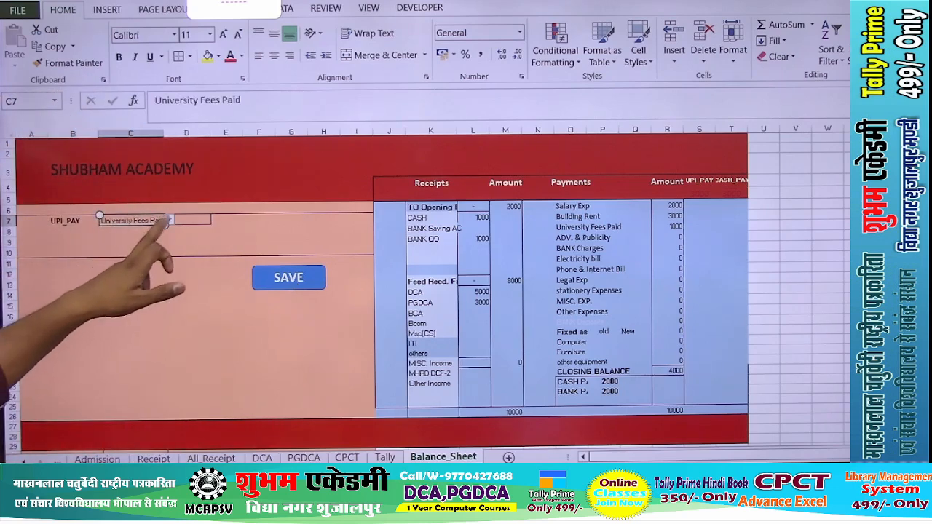
left_click(135, 220)
left_click(168, 220)
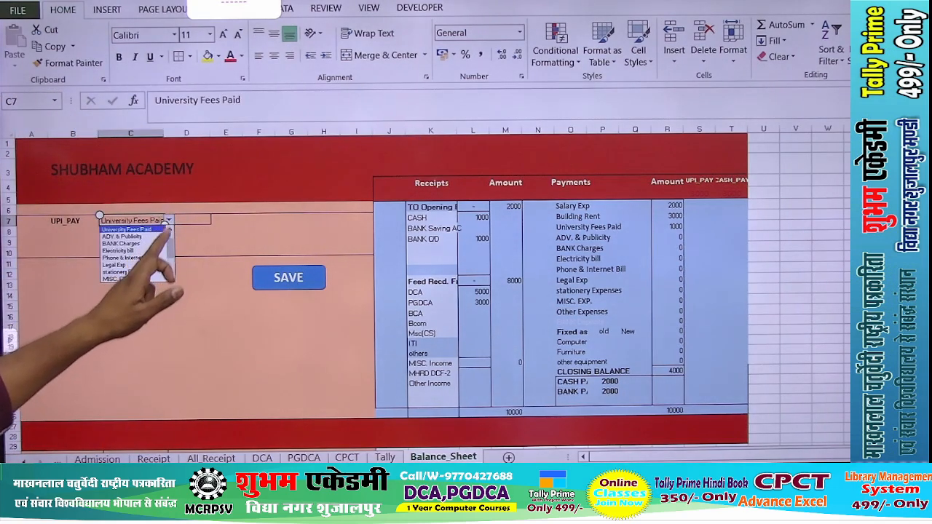
left_click_drag(168, 238, 169, 259)
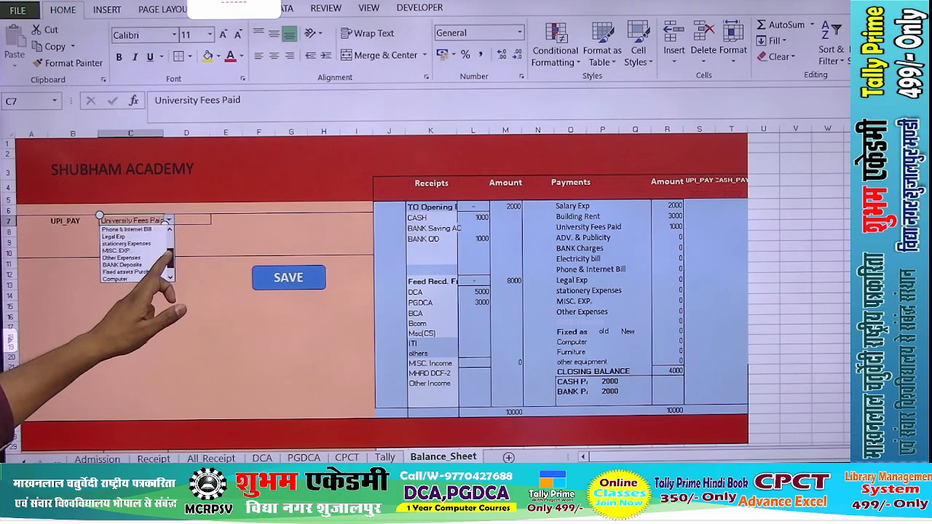
left_click(122, 265)
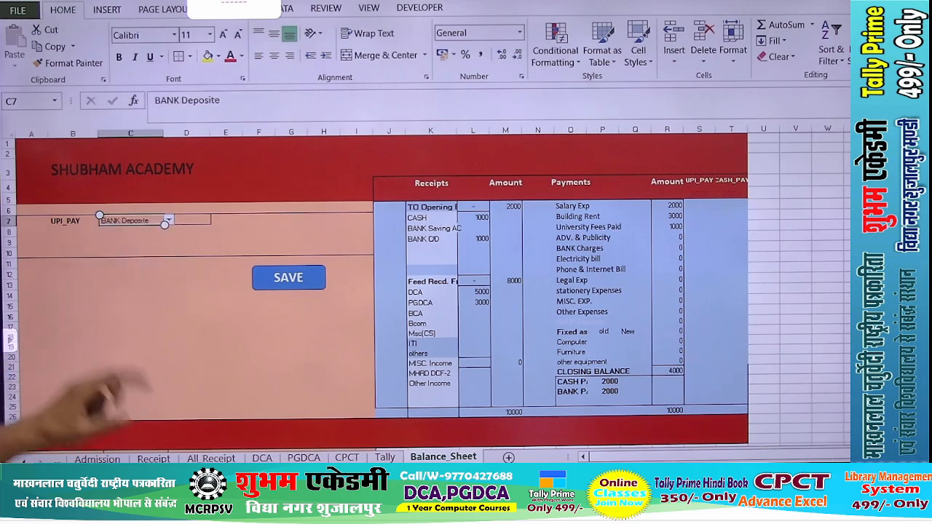
left_click(65, 221)
left_click(67, 221)
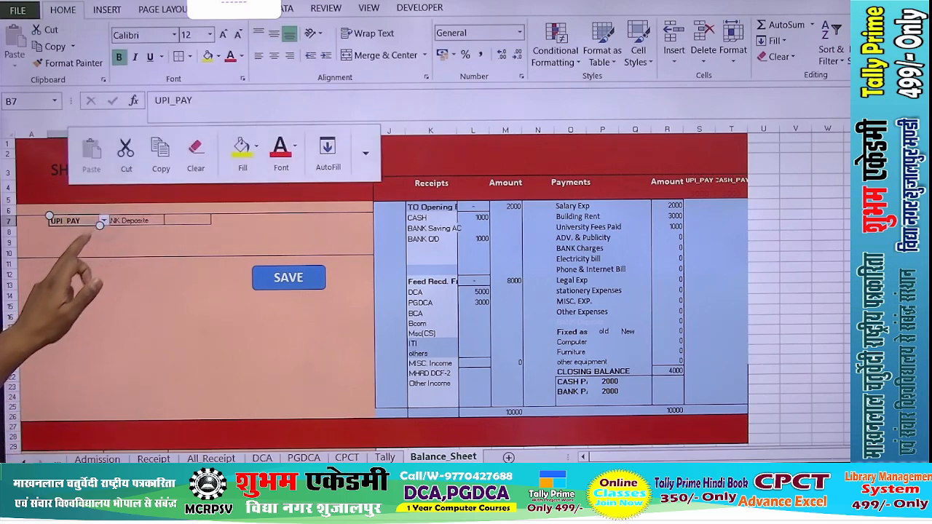
left_click(104, 220)
left_click(73, 237)
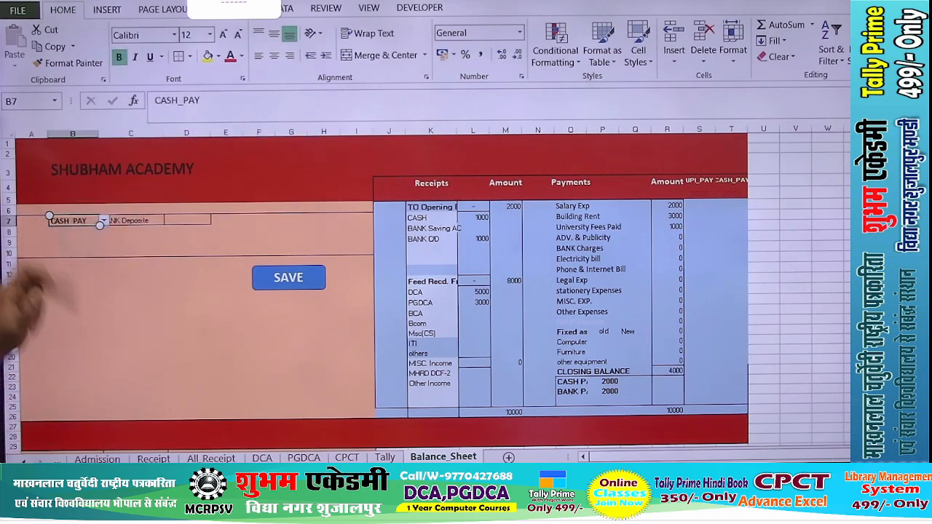
Step: Enter 2000 in D7 as the cash amount for the bank deposit and save the entry
left_click(186, 220)
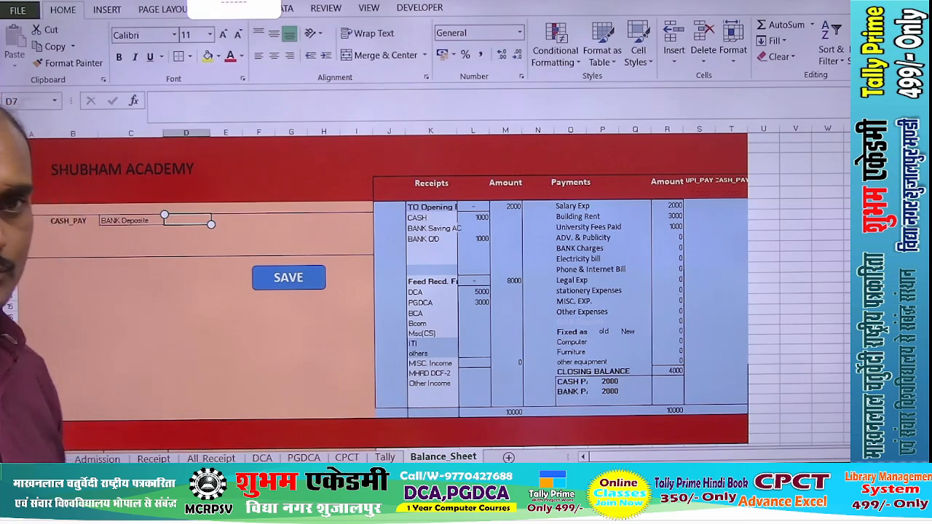
type("2")
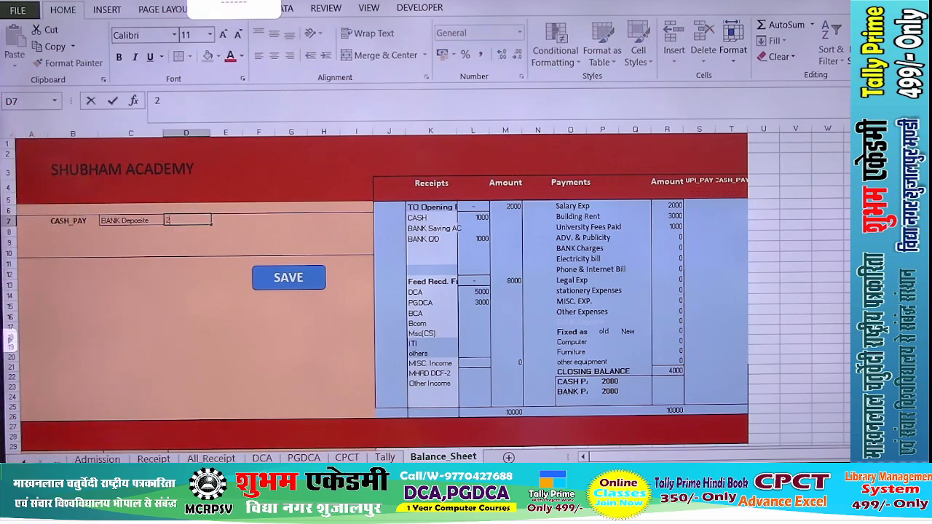
type("000")
key("Return")
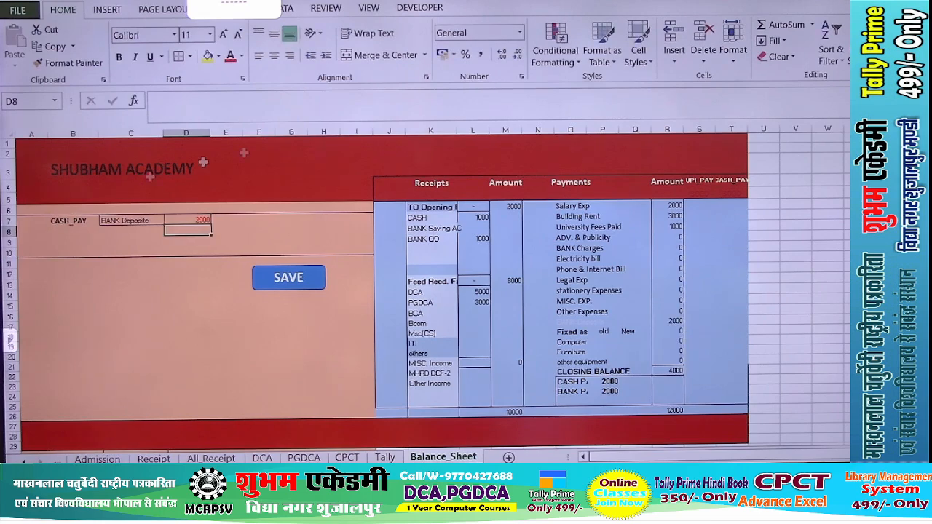
left_click(286, 286)
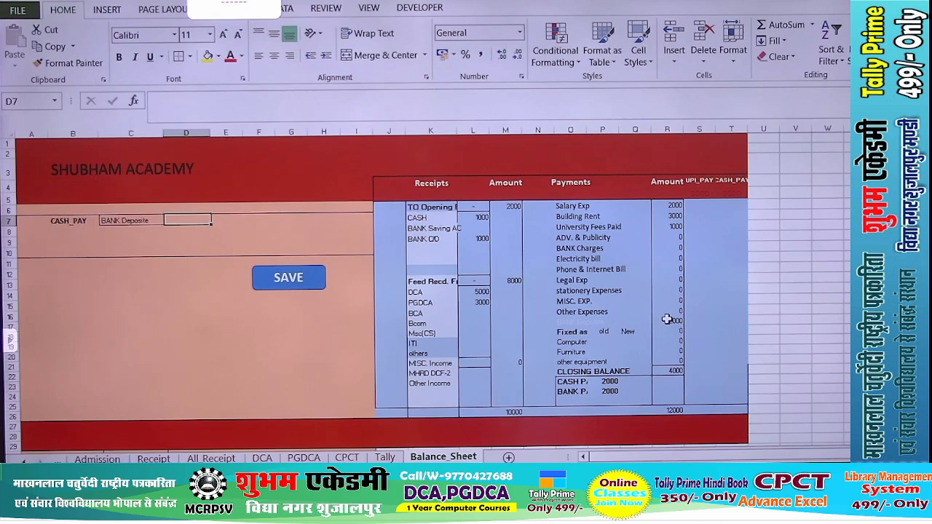
Step: Extend the closing cash formula in P23 to deduct the bank deposit in R17 together with the cash payments in T5
left_click(610, 381)
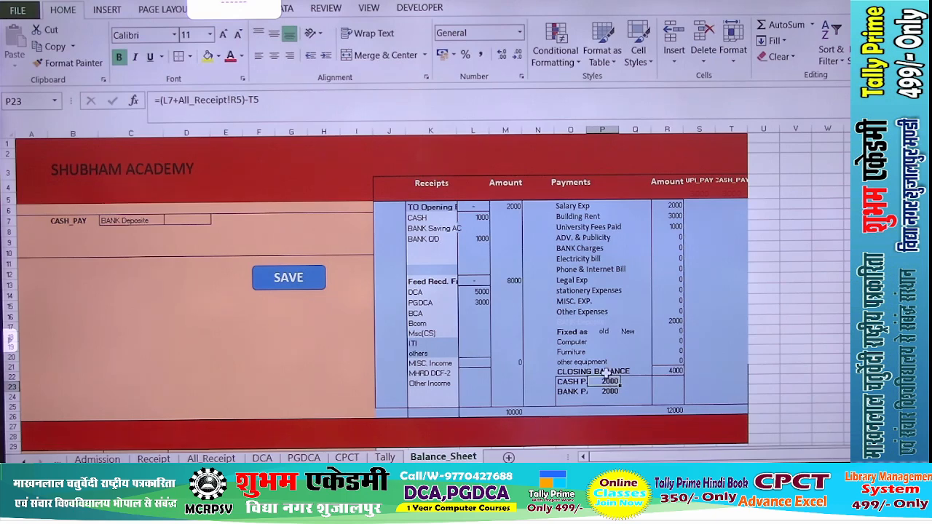
double_click(609, 381)
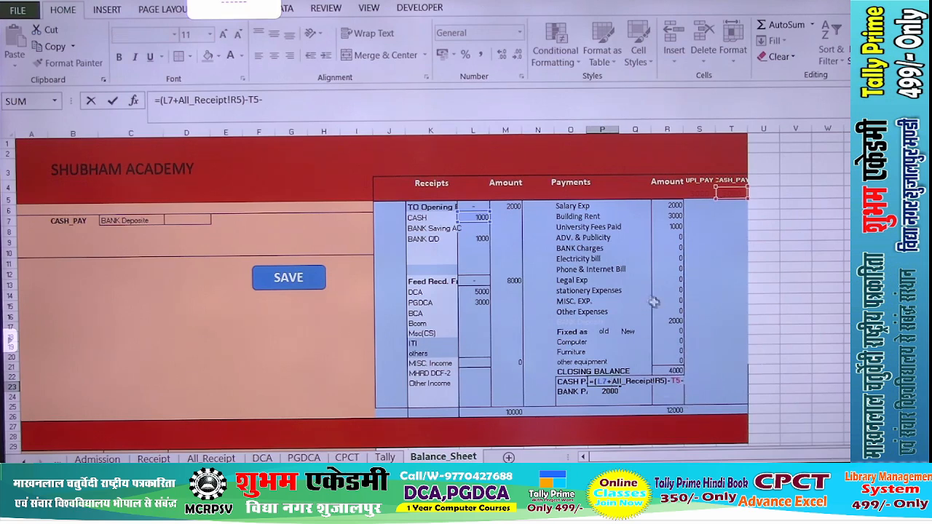
left_click(673, 318)
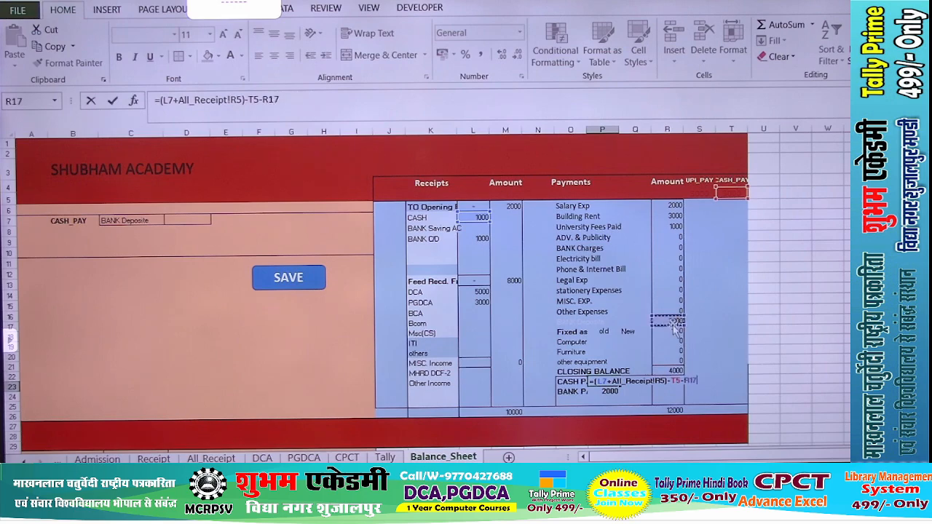
left_click(674, 384)
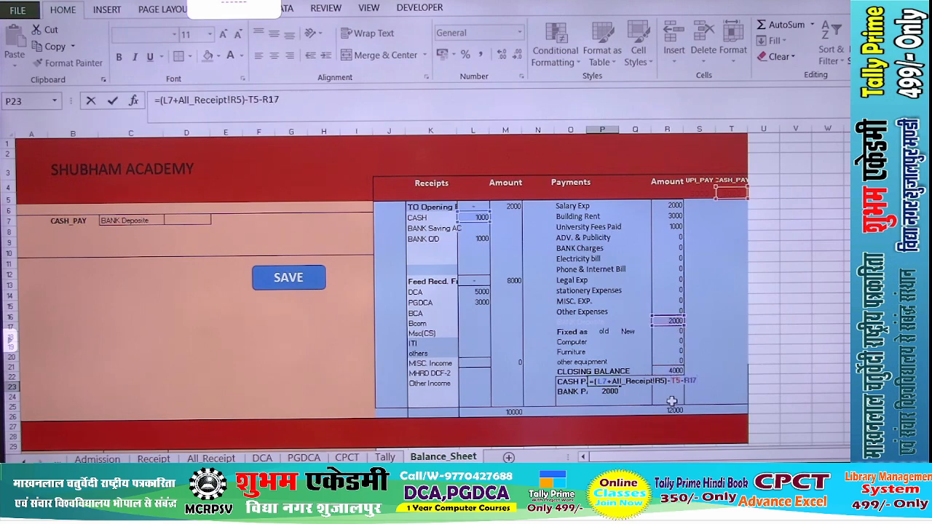
type("(")
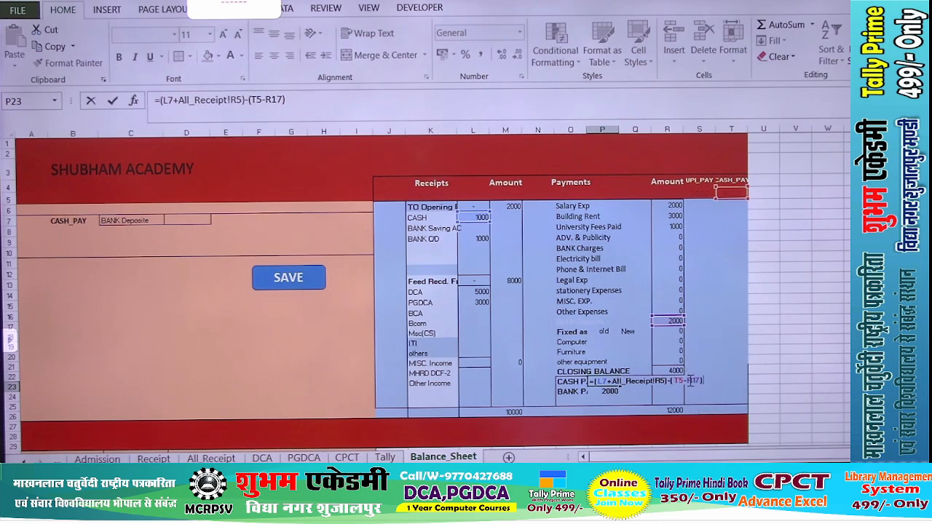
key("BackSpace")
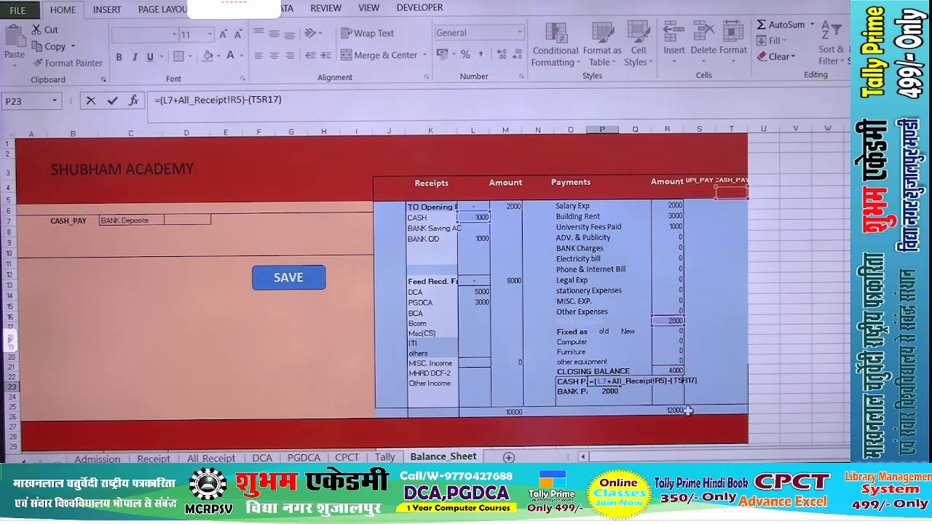
type("+")
key("BackSpace")
key("Return")
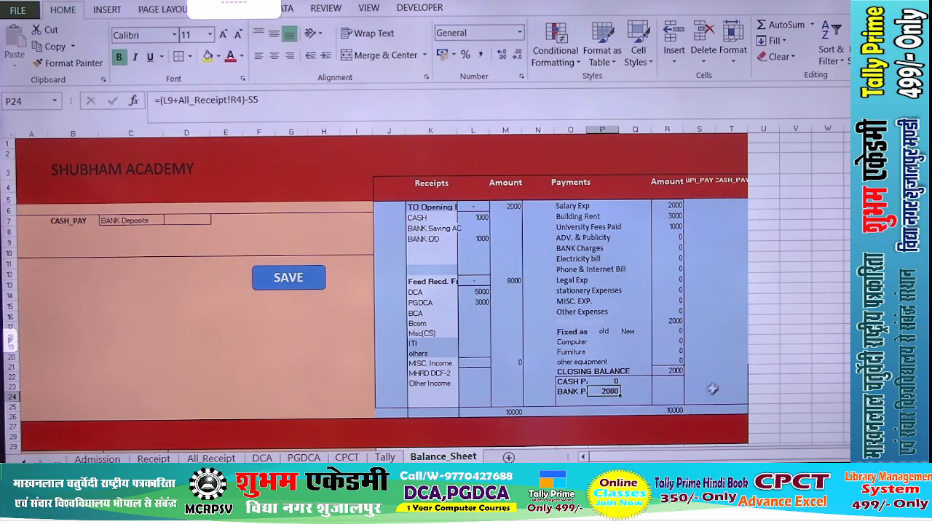
Step: Add the bank deposit R17 inside the brackets of the closing bank formula in P24, giving =(L9+All_Receipt!R4+R17)-S5
left_click(717, 389)
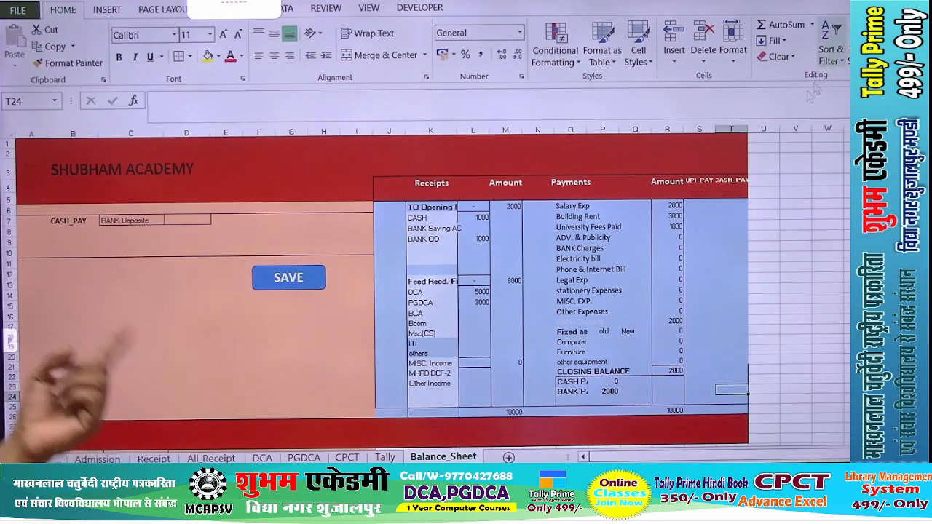
left_click(608, 391)
double_click(610, 391)
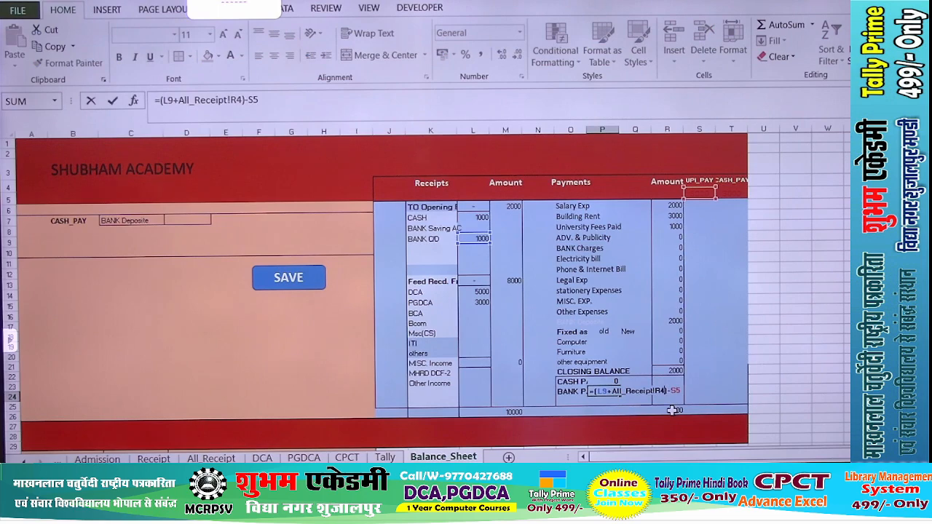
type("+")
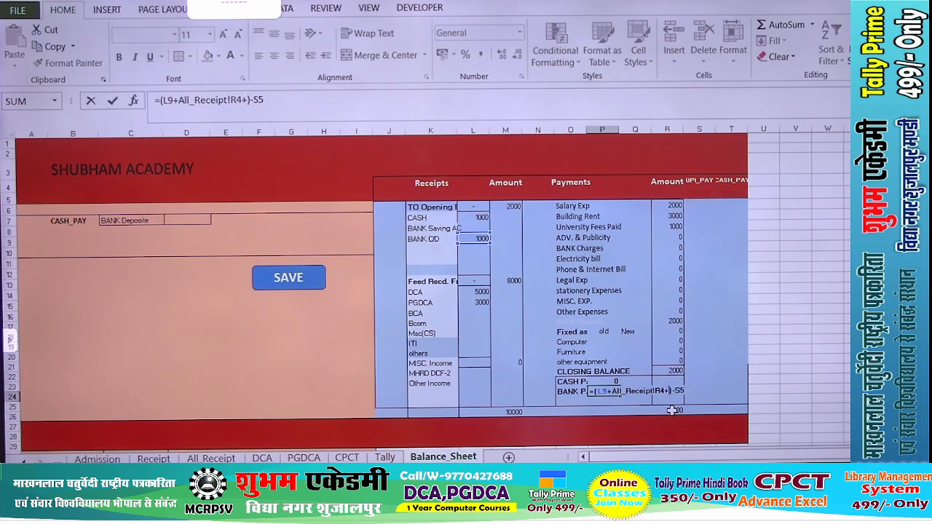
left_click(671, 322)
key("Return")
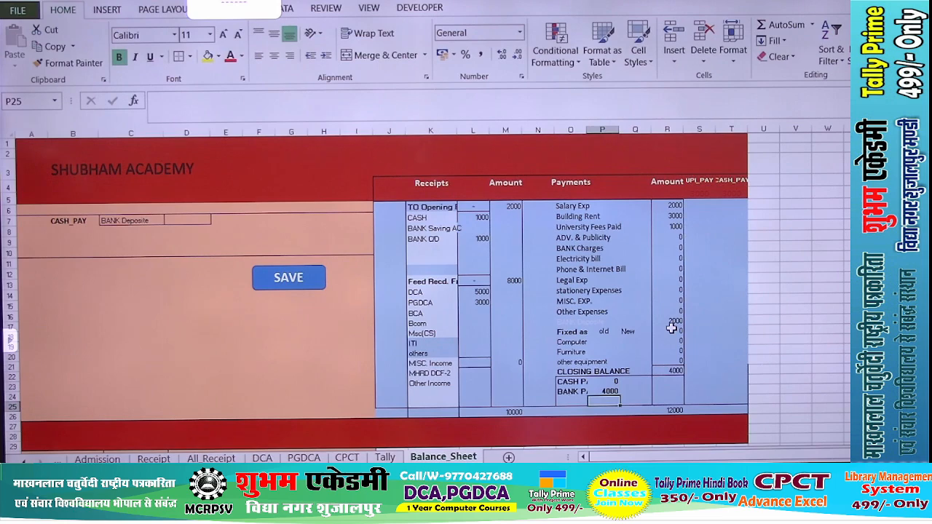
Step: On the Receipt sheet, set the CASH_PAY amount to 5000, clear the UPI_PAY amount and save the receipt
left_click(154, 459)
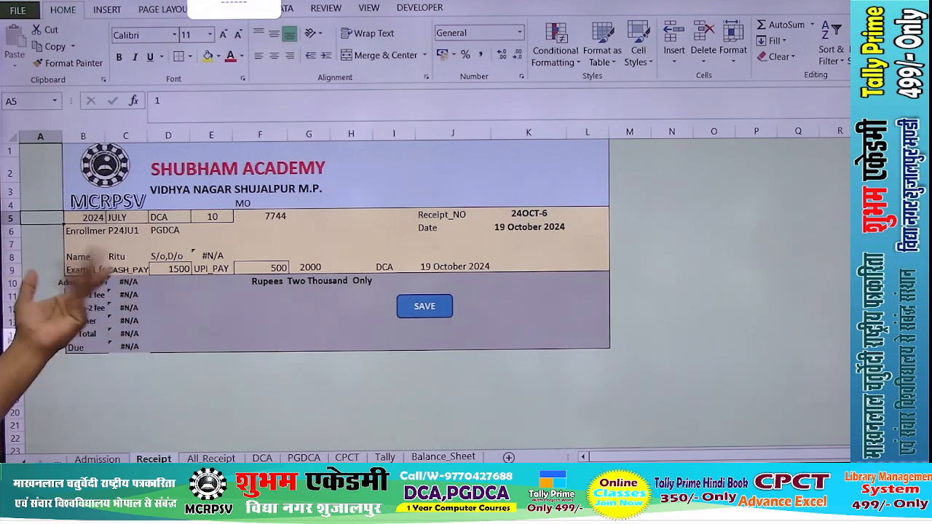
left_click(170, 269)
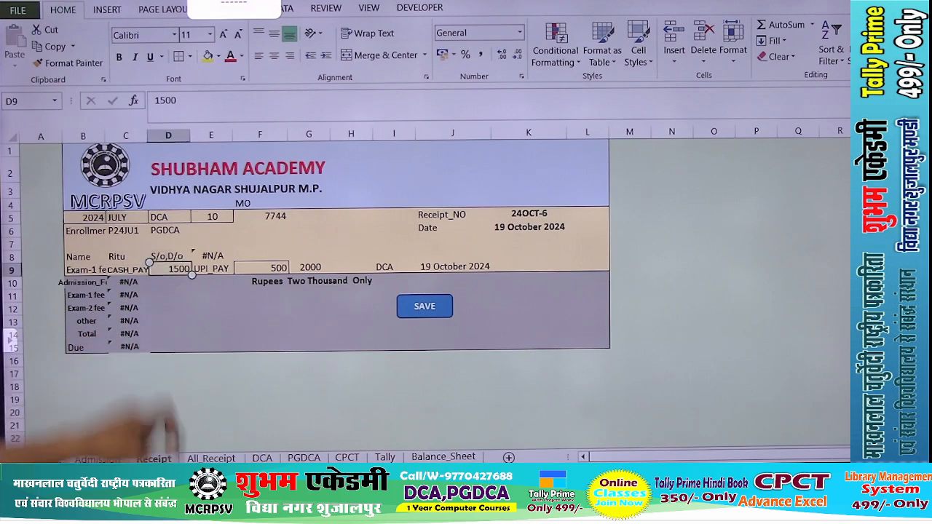
type("5000")
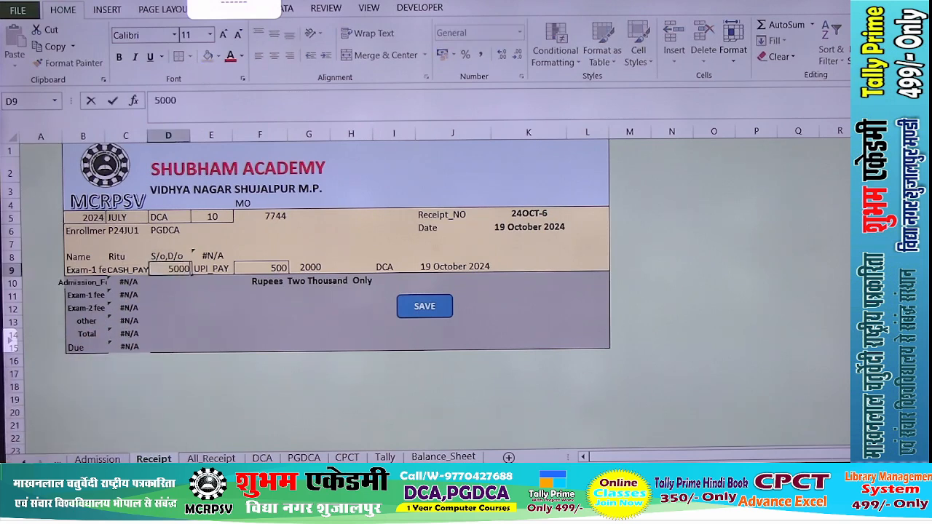
key("Return")
left_click(260, 267)
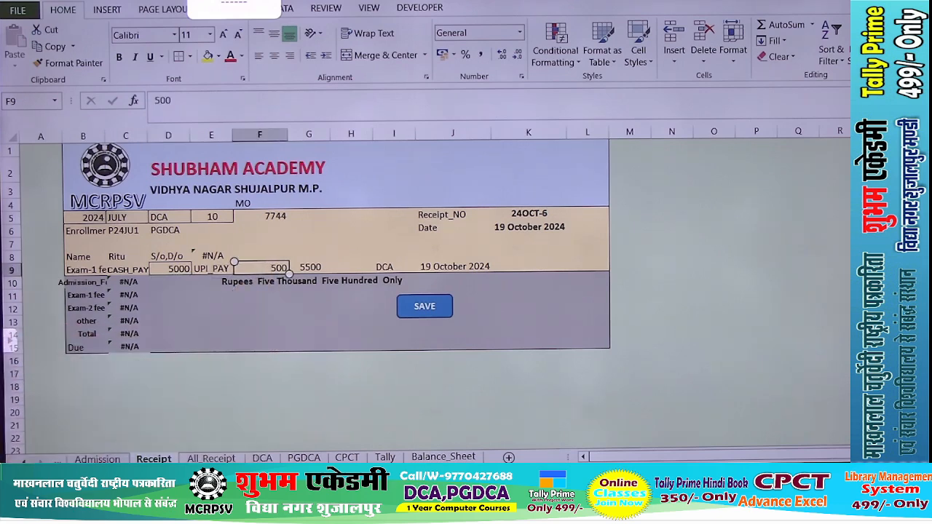
key("Delete")
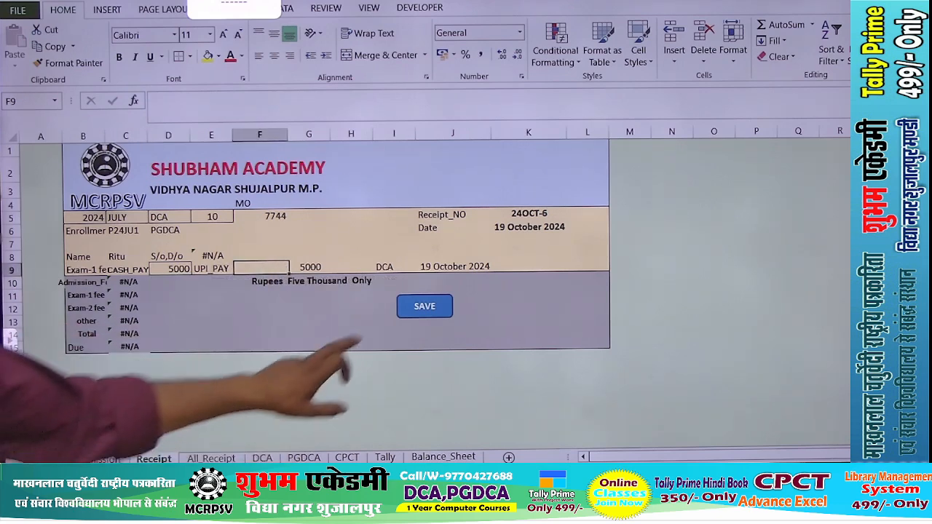
left_click(404, 310)
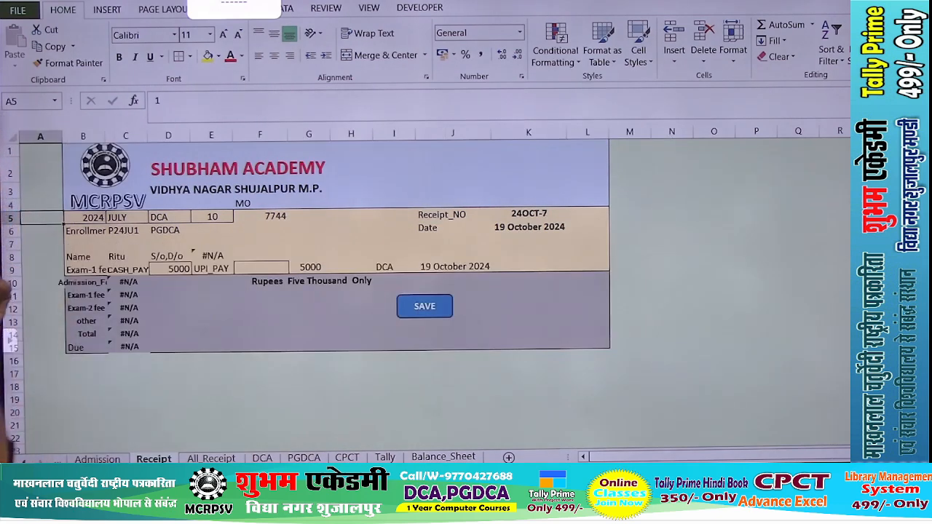
Step: On Balance_Sheet, change the payments total in R26 to =SUM(R6:R16,R22) so the bank deposit row is excluded
left_click(443, 456)
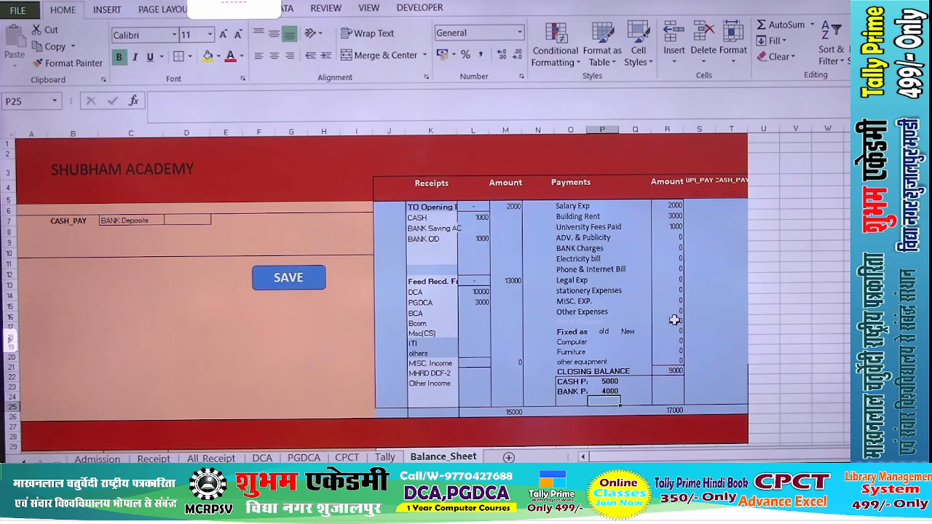
double_click(667, 410)
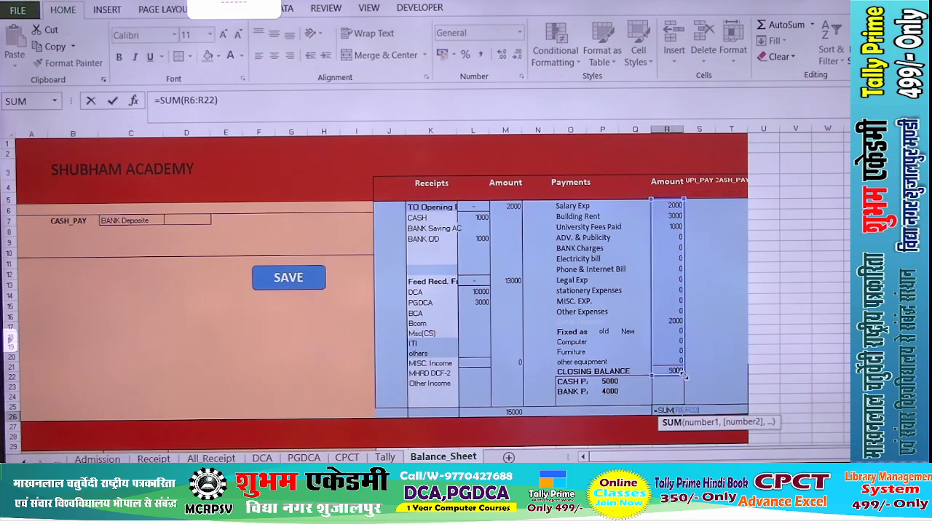
left_click_drag(684, 371, 677, 322)
key("Return")
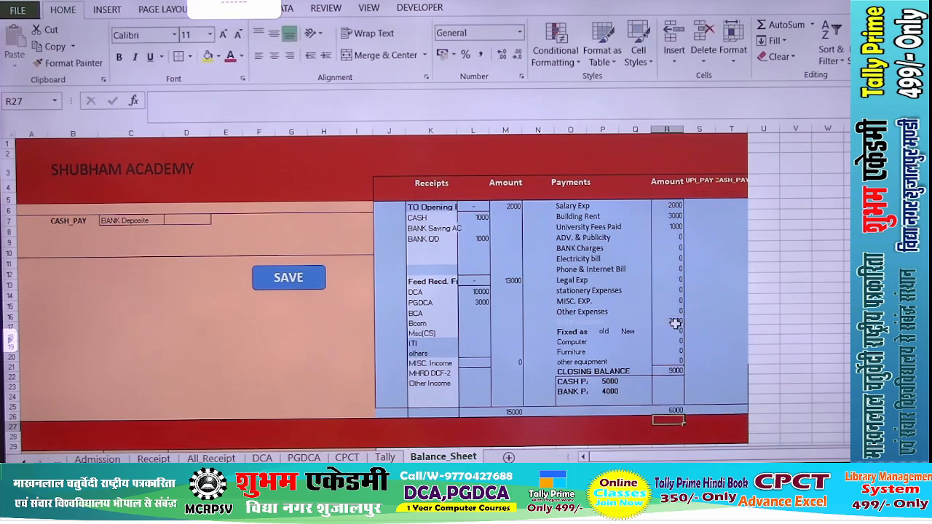
left_click(676, 410)
double_click(676, 410)
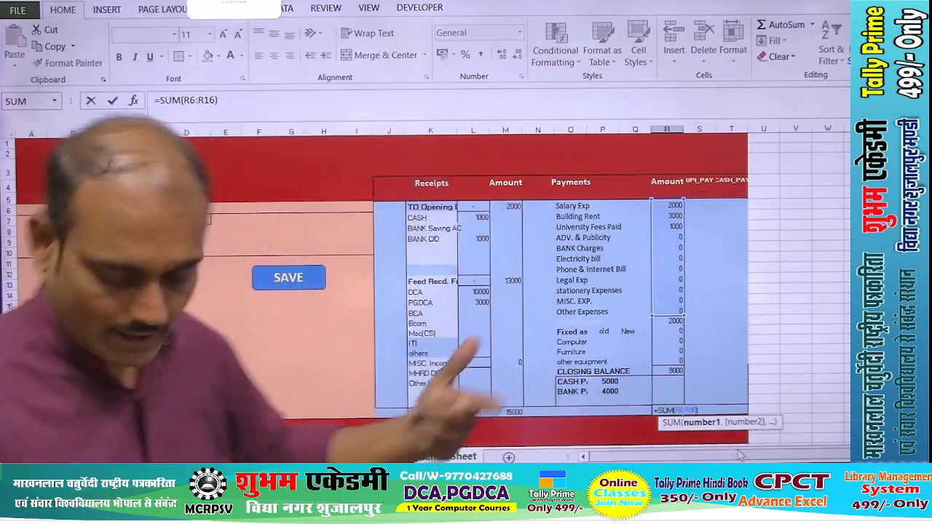
type(",")
left_click(668, 371)
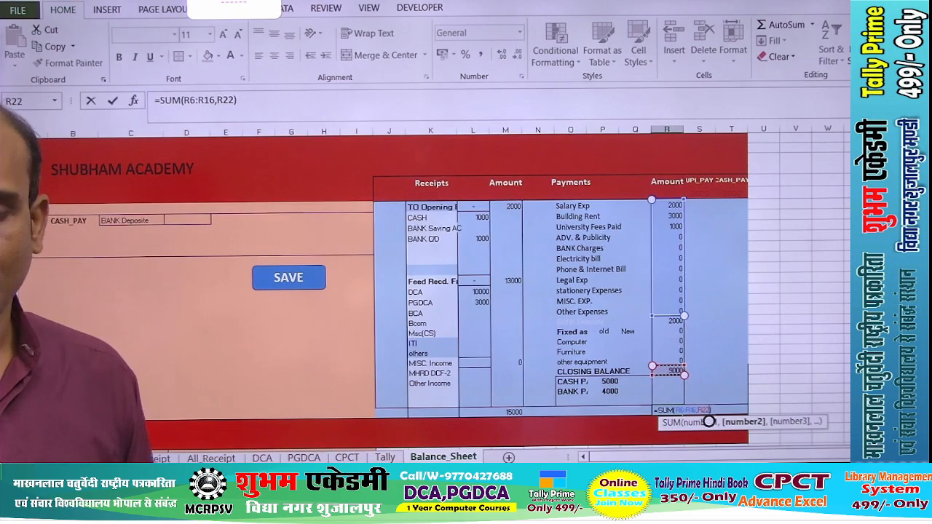
key("Return")
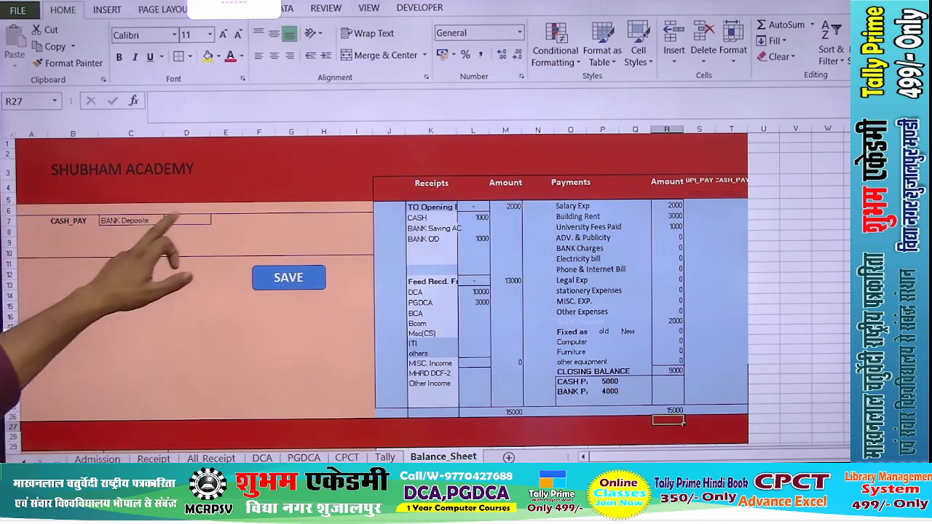
Step: Enter 4000 in D7 as another CASH_PAY bank deposit and save it
left_click(187, 220)
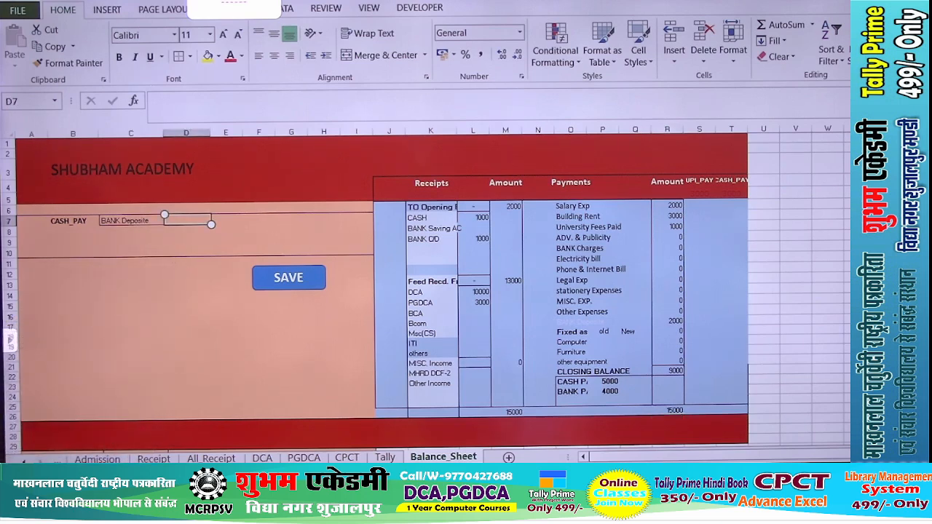
type("4000")
key("Return")
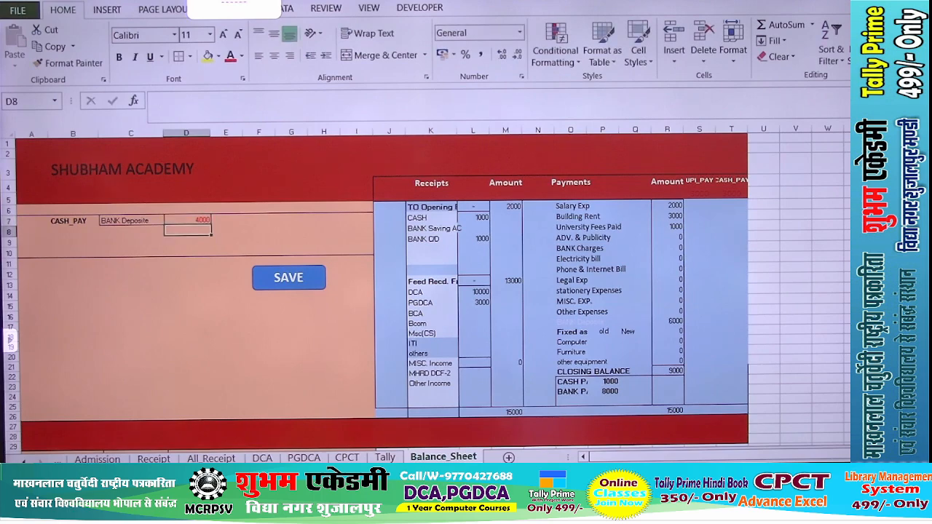
left_click(284, 281)
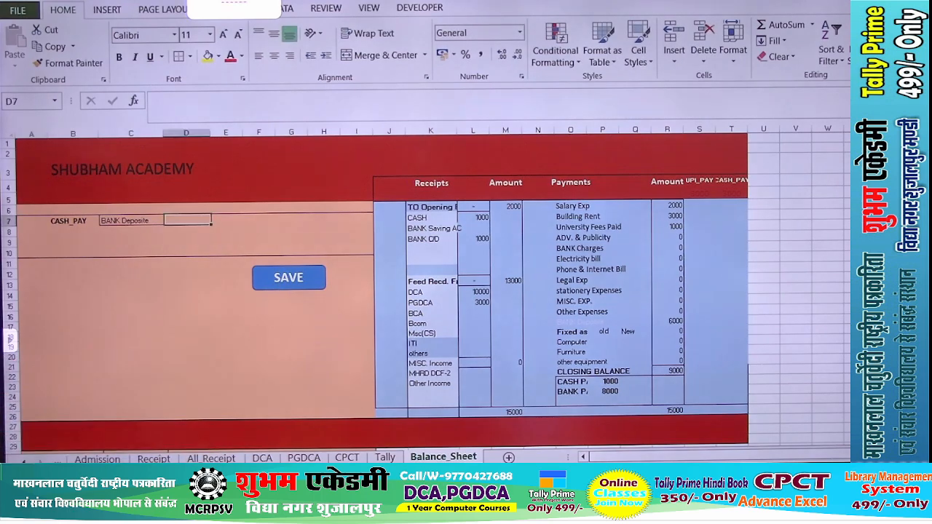